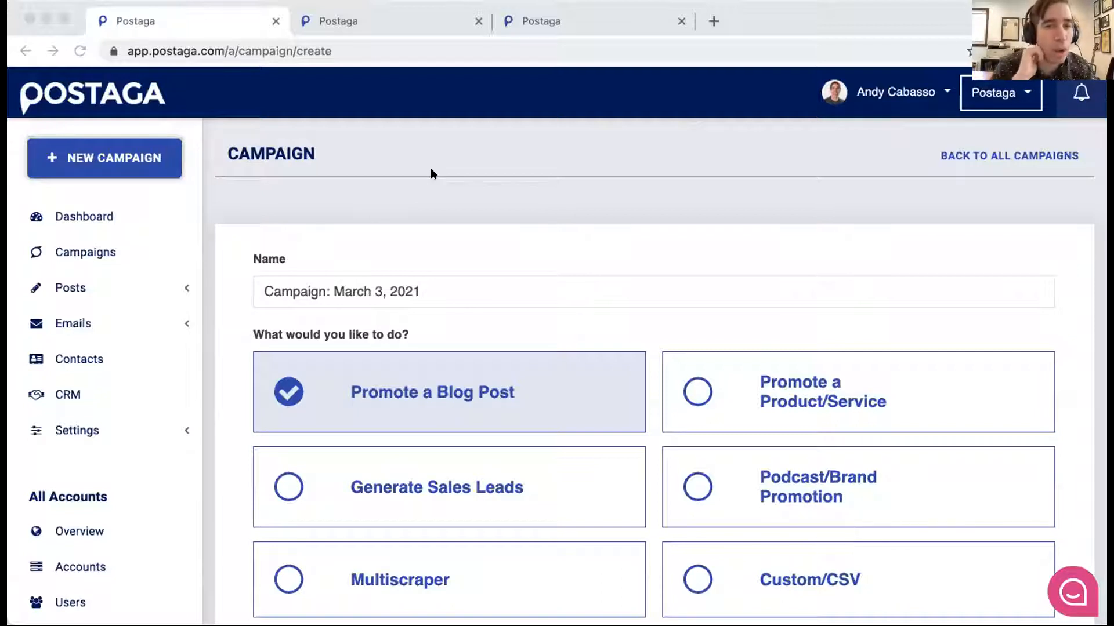
- Set the new campaign's purpose to Generate Sales Leads with the Sales Lead Gen campaign type
scroll(458, 177, "down", 1)
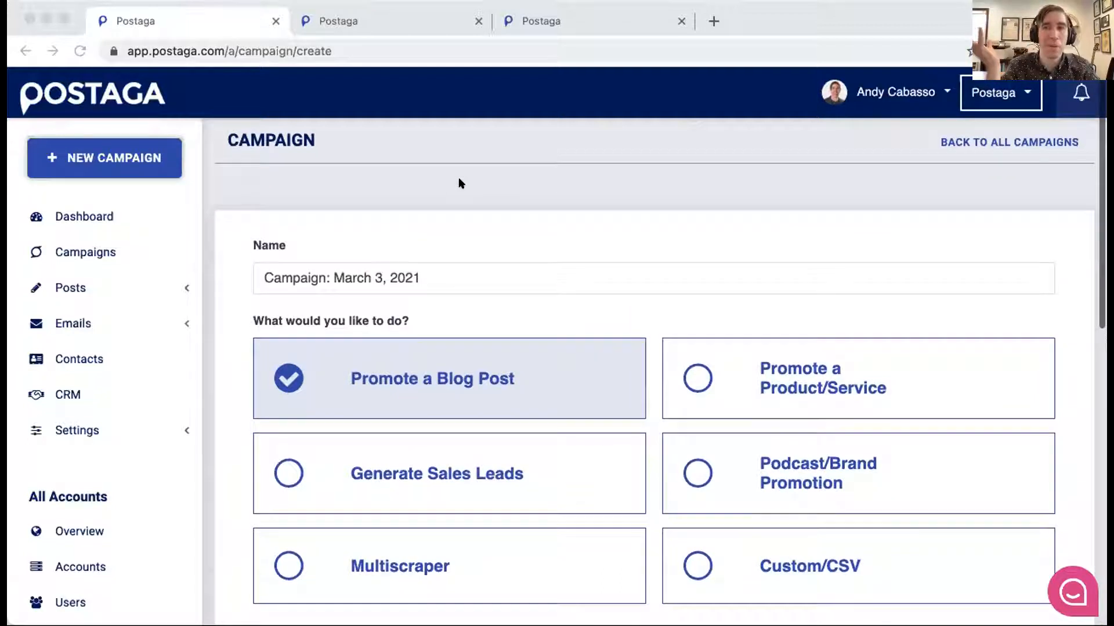
scroll(458, 176, "up", 1)
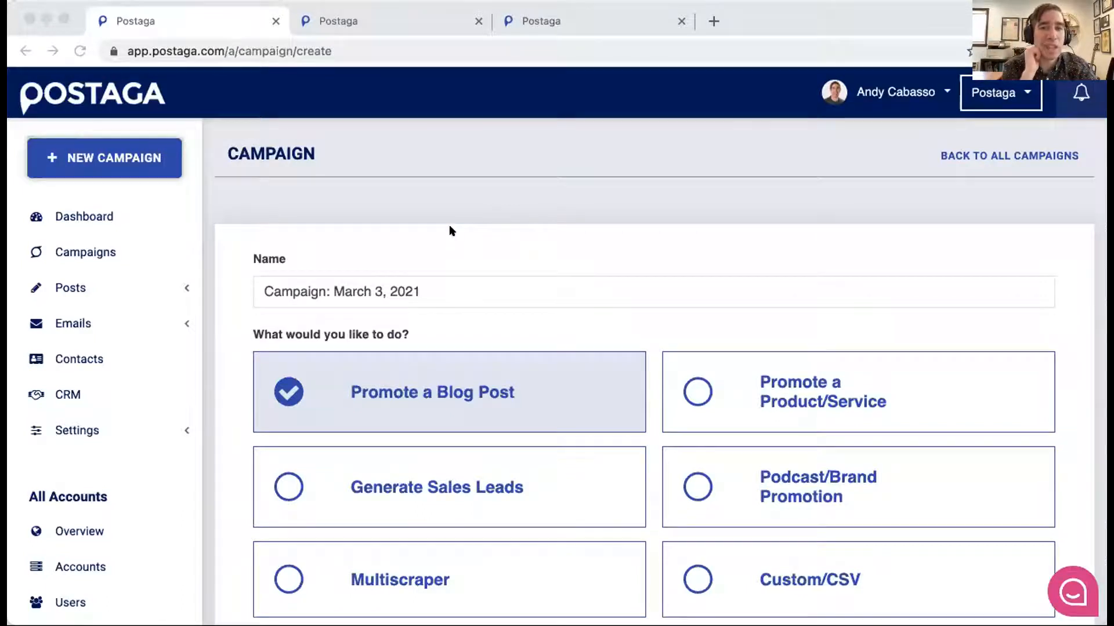
scroll(449, 226, "down", 2)
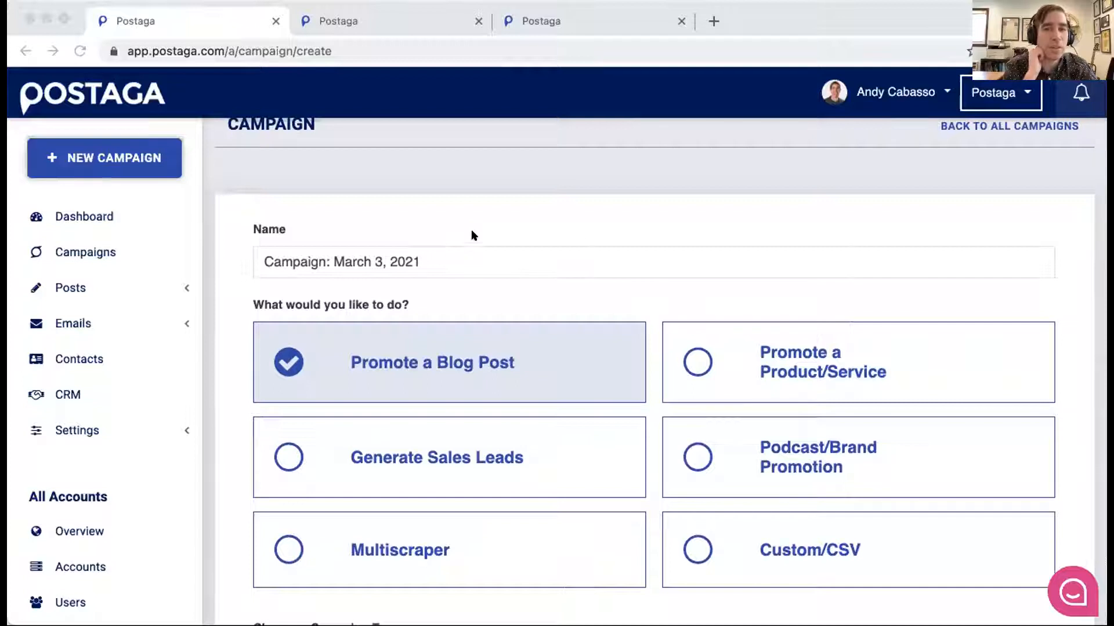
scroll(502, 187, "down", 1)
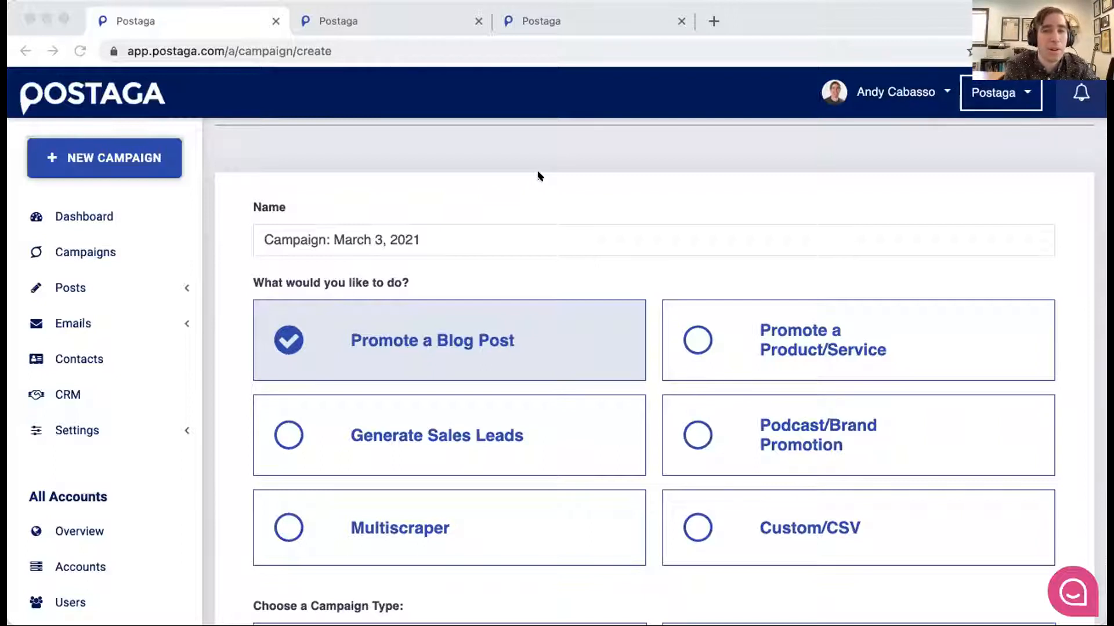
left_click(285, 429)
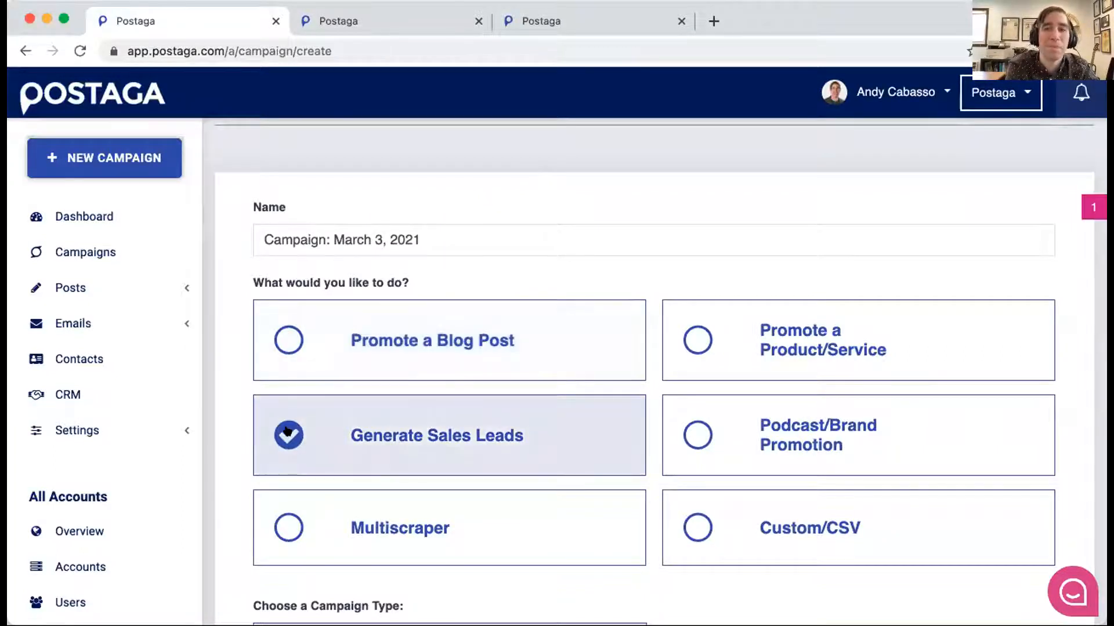
scroll(287, 430, "down", 6)
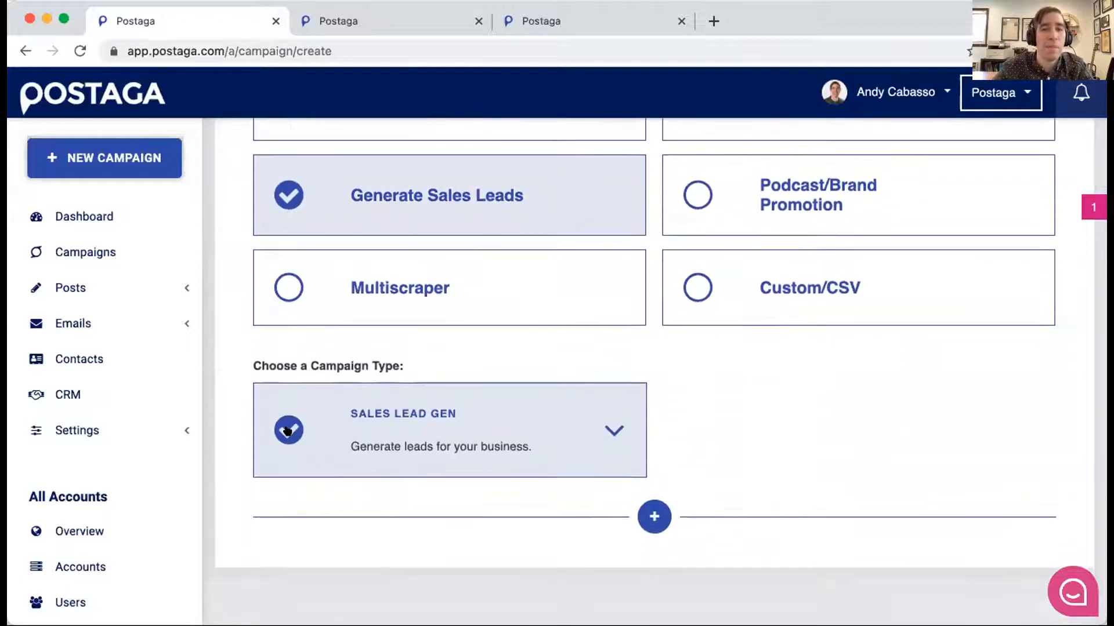
scroll(285, 430, "up", 2)
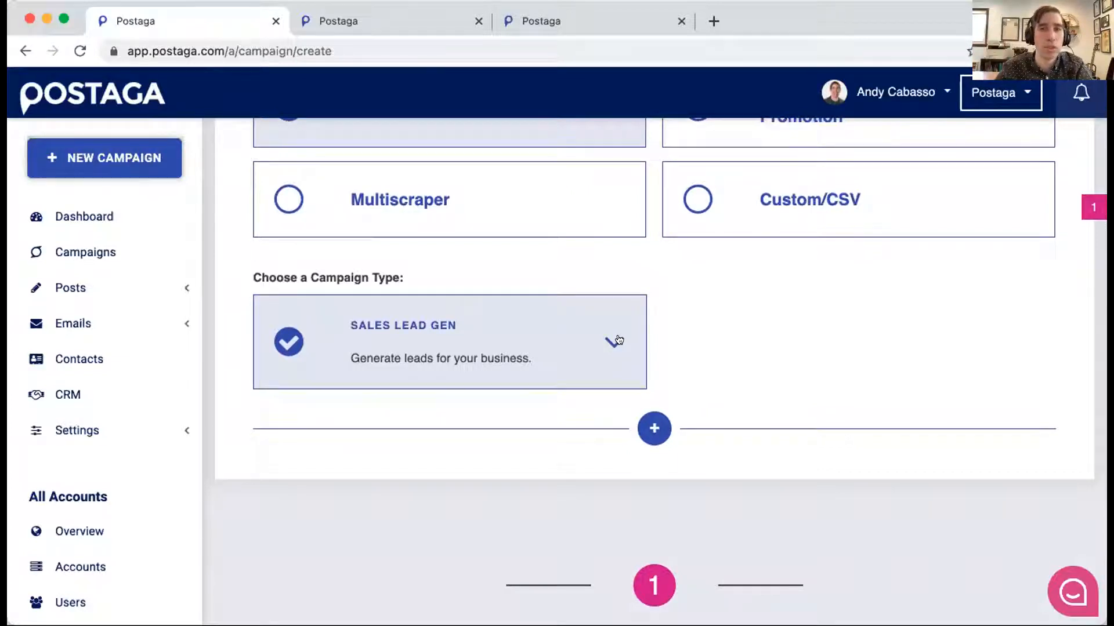
- Set Alternate Contact Targeting to CEO in the campaign's advanced options, and collapse those options
left_click(645, 429)
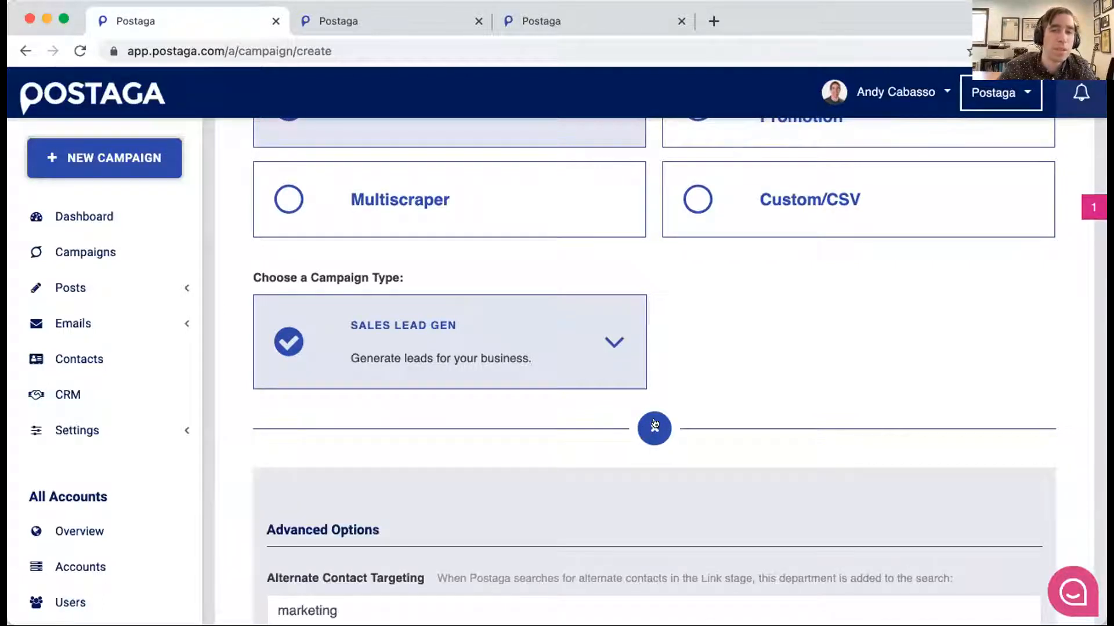
left_click(655, 429)
left_click(657, 432)
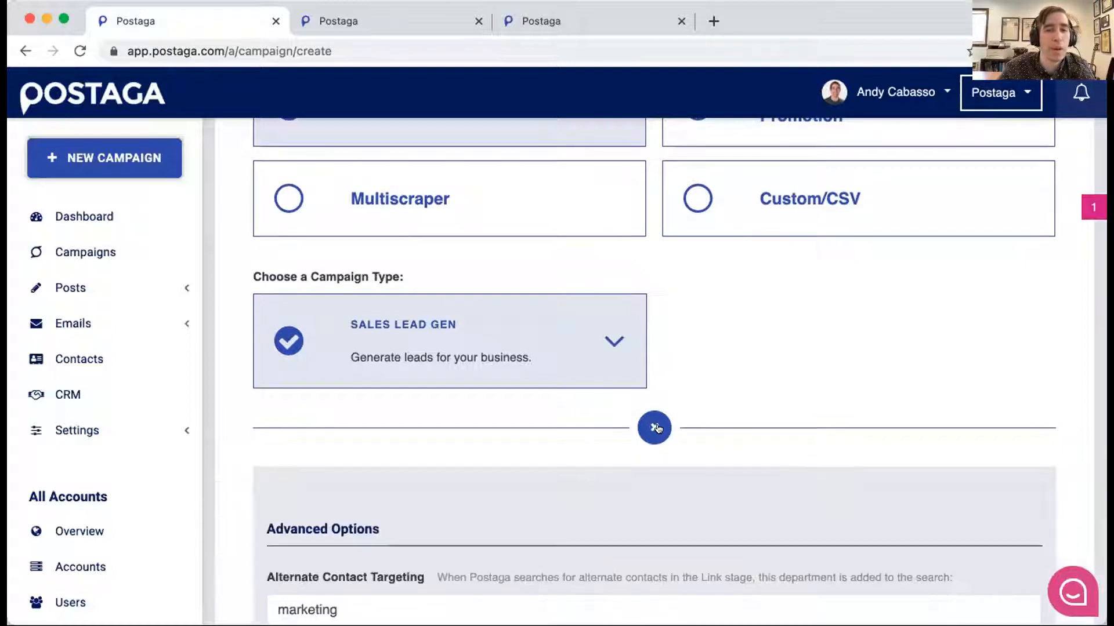
scroll(659, 429, "down", 4)
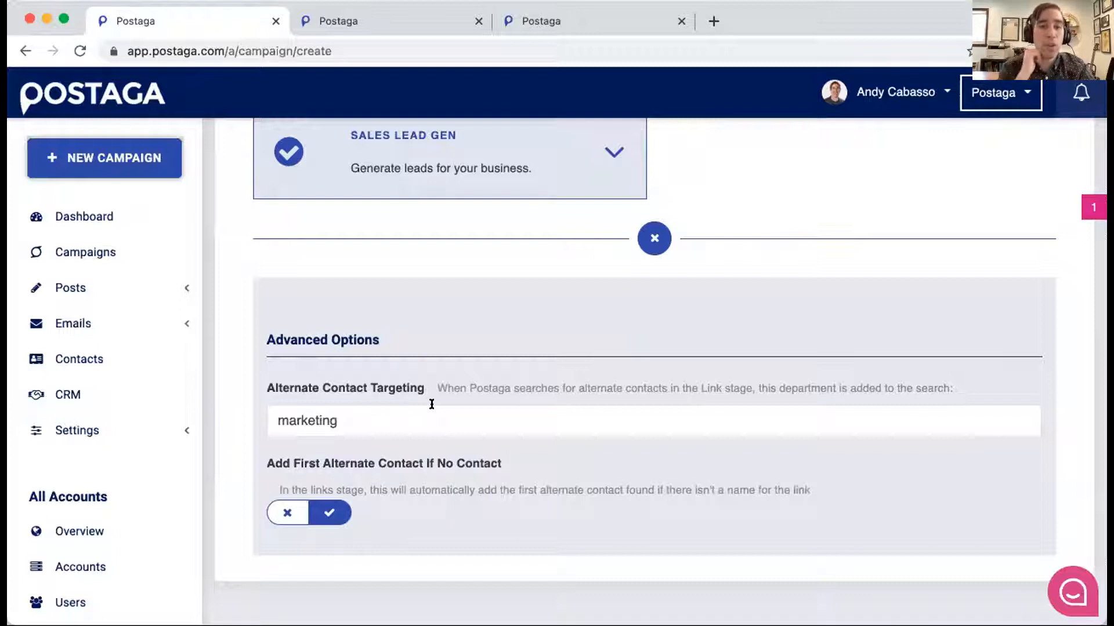
left_click(348, 416)
double_click(348, 416)
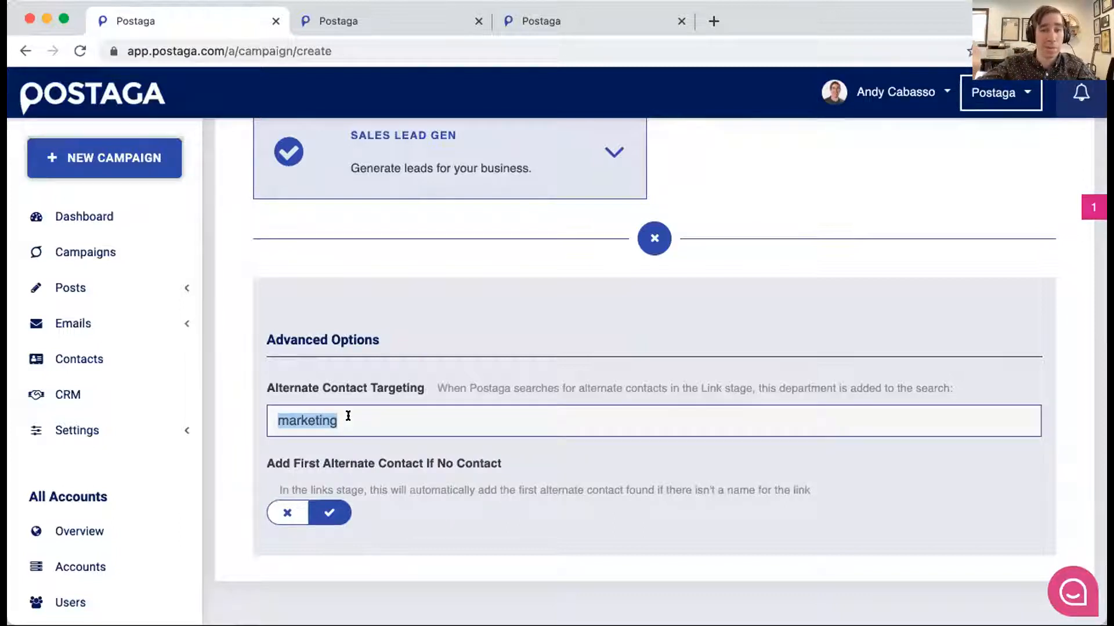
key("Right")
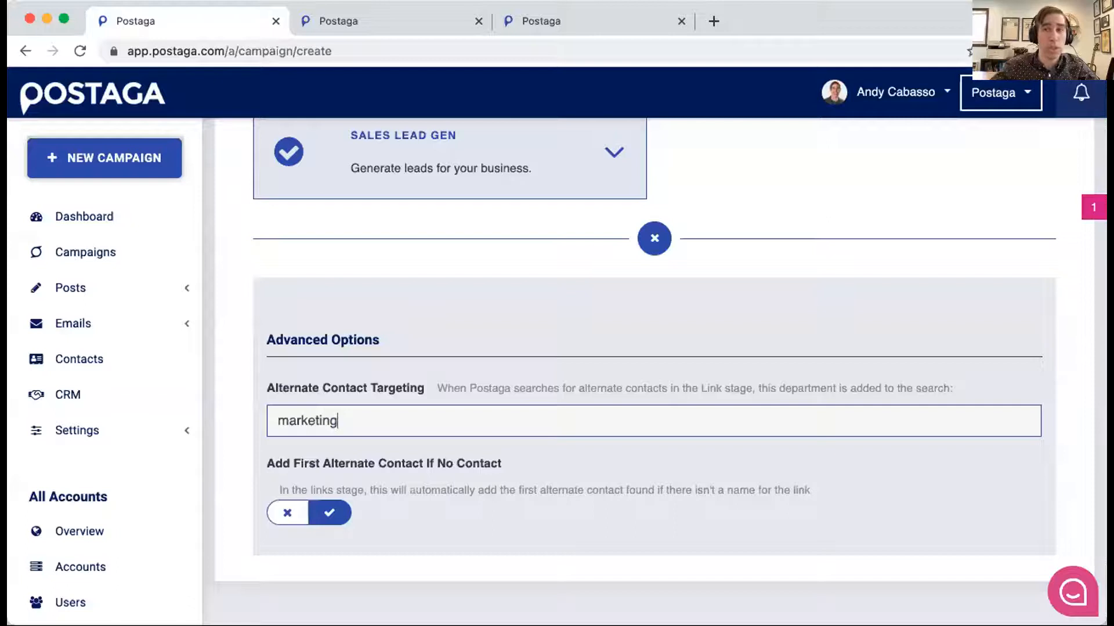
key("super+a")
type("CEO")
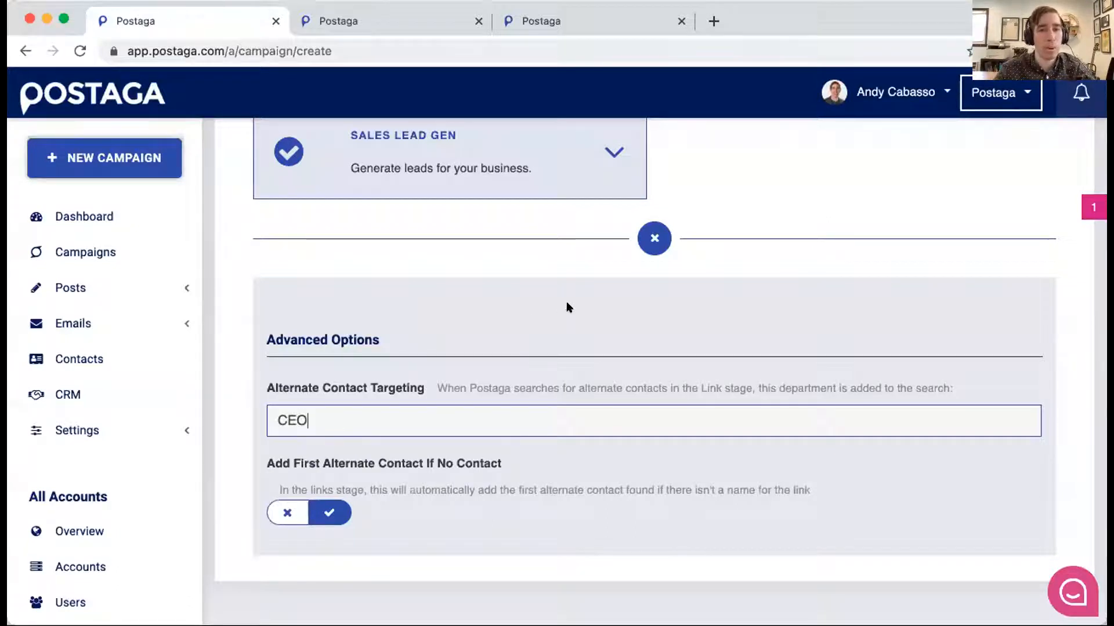
left_click(645, 243)
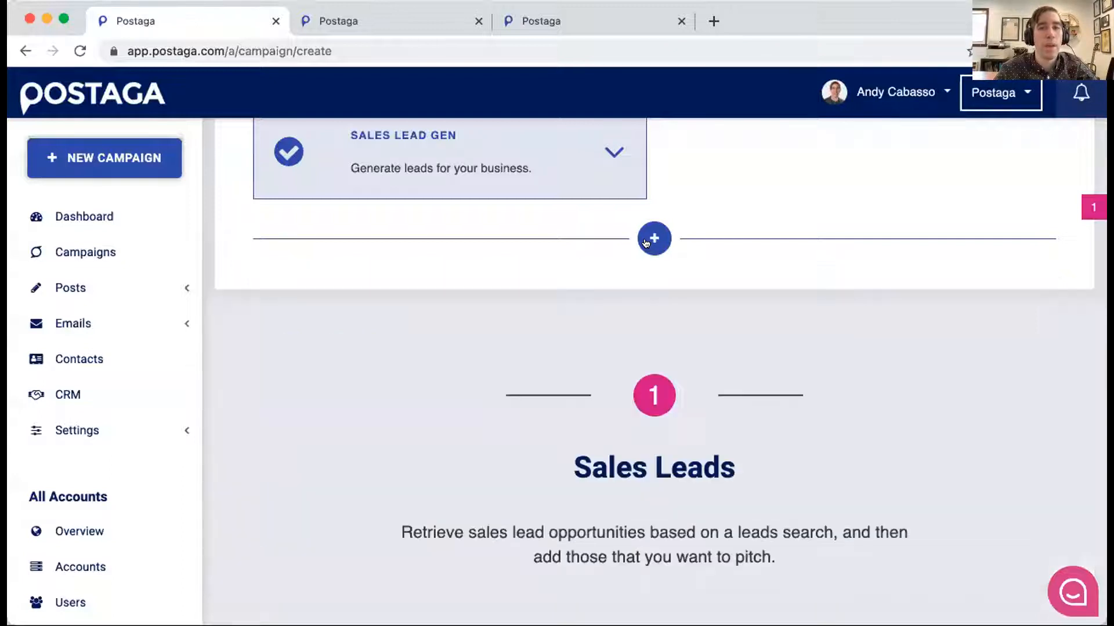
left_click(646, 243)
- Disable the location settings of the sales leads search and enable them again
scroll(647, 242, "down", 10)
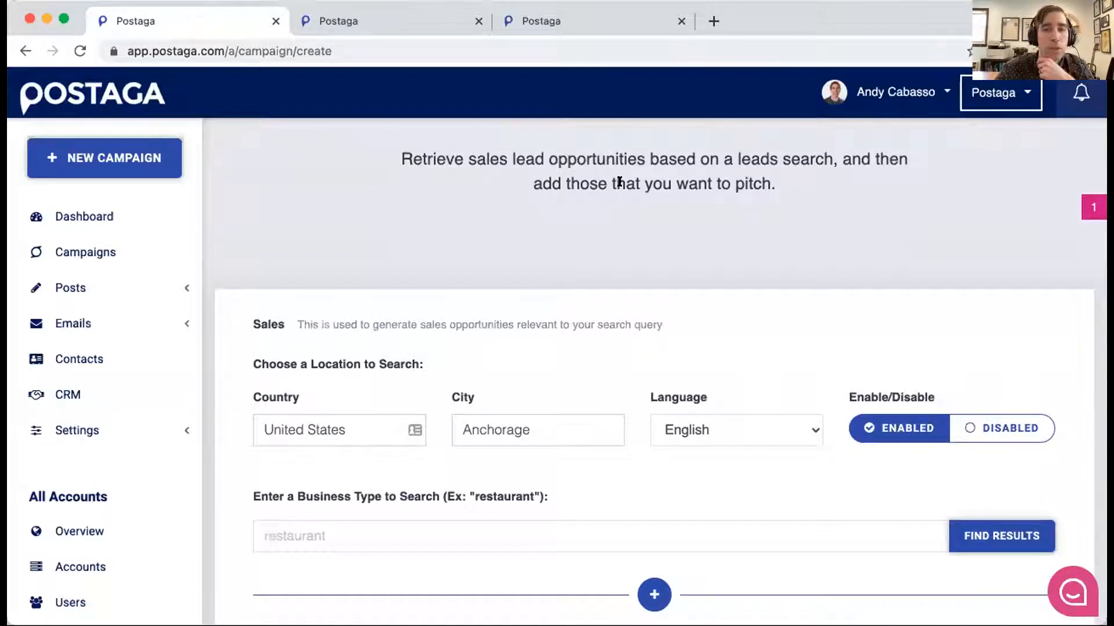
scroll(620, 181, "up", 1)
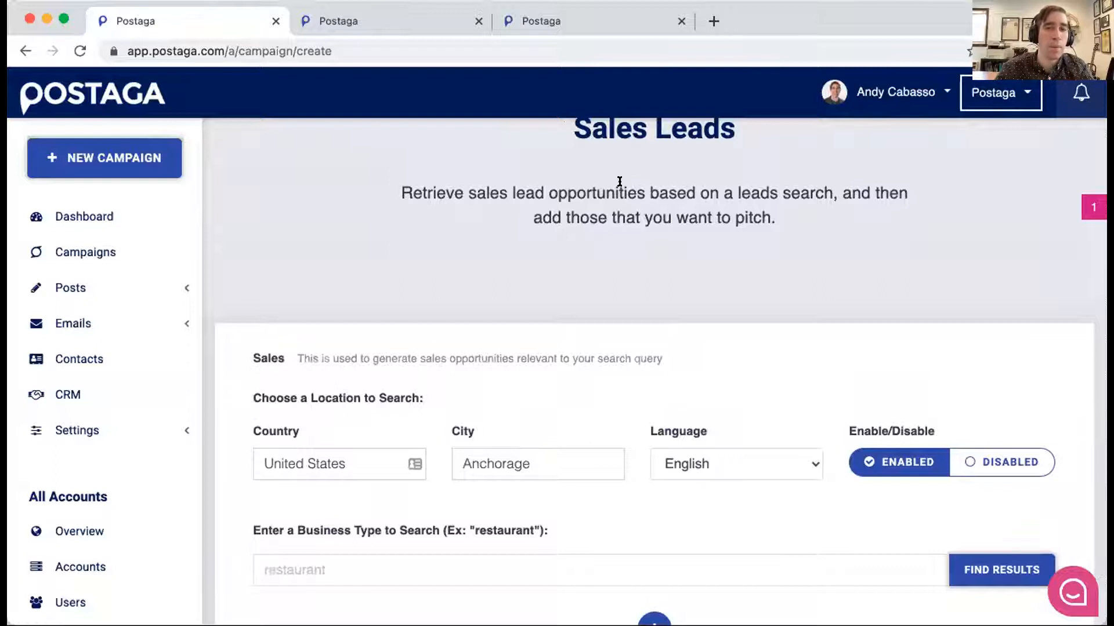
scroll(619, 182, "down", 2)
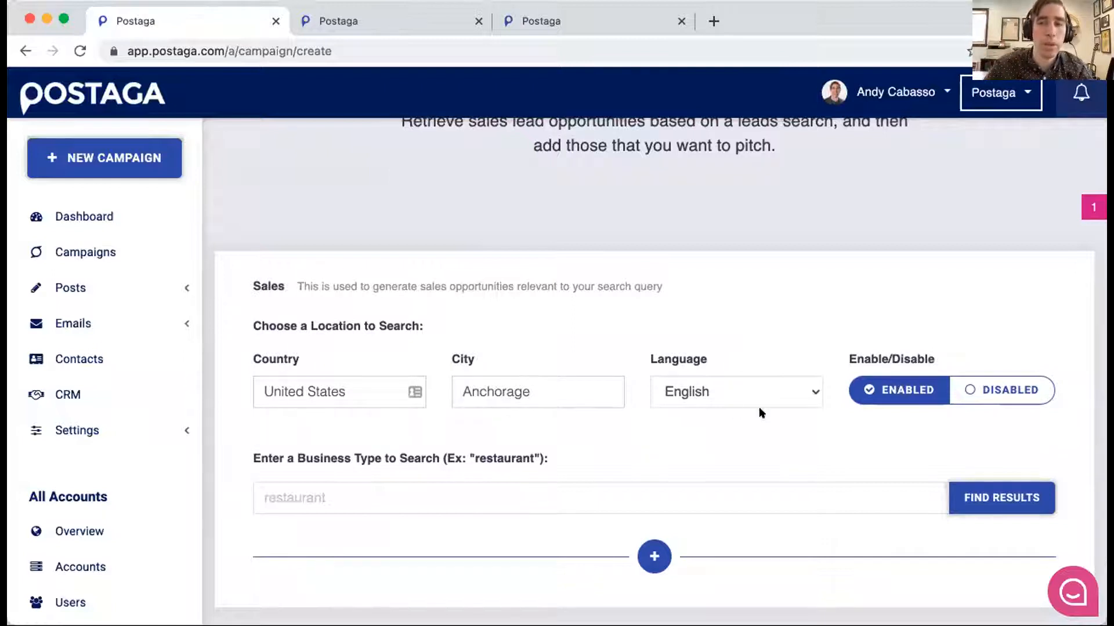
left_click(982, 391)
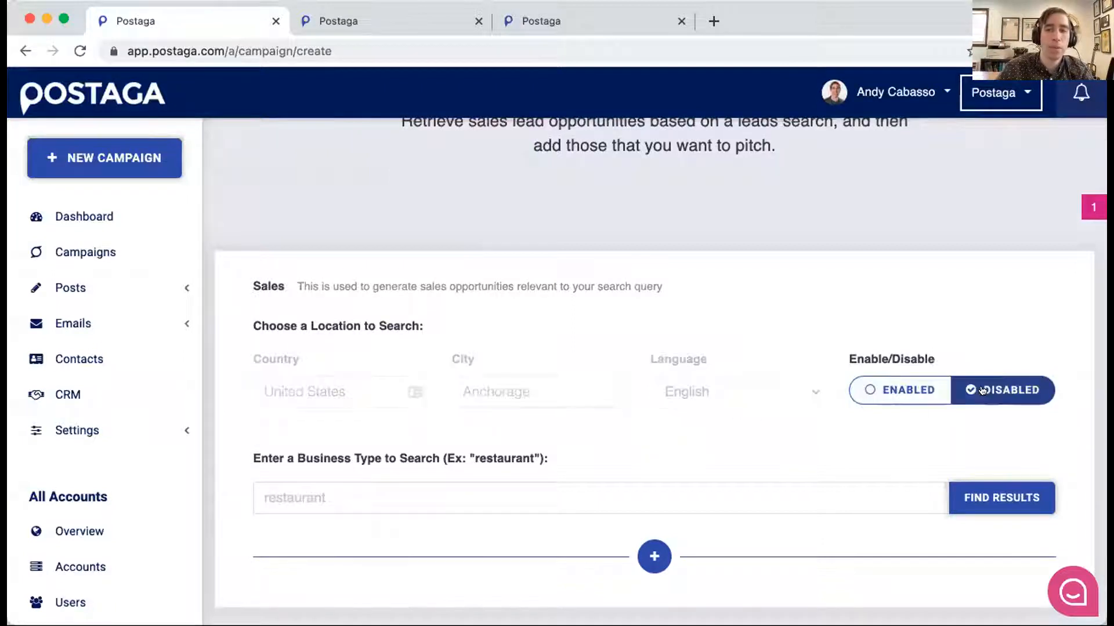
left_click(902, 392)
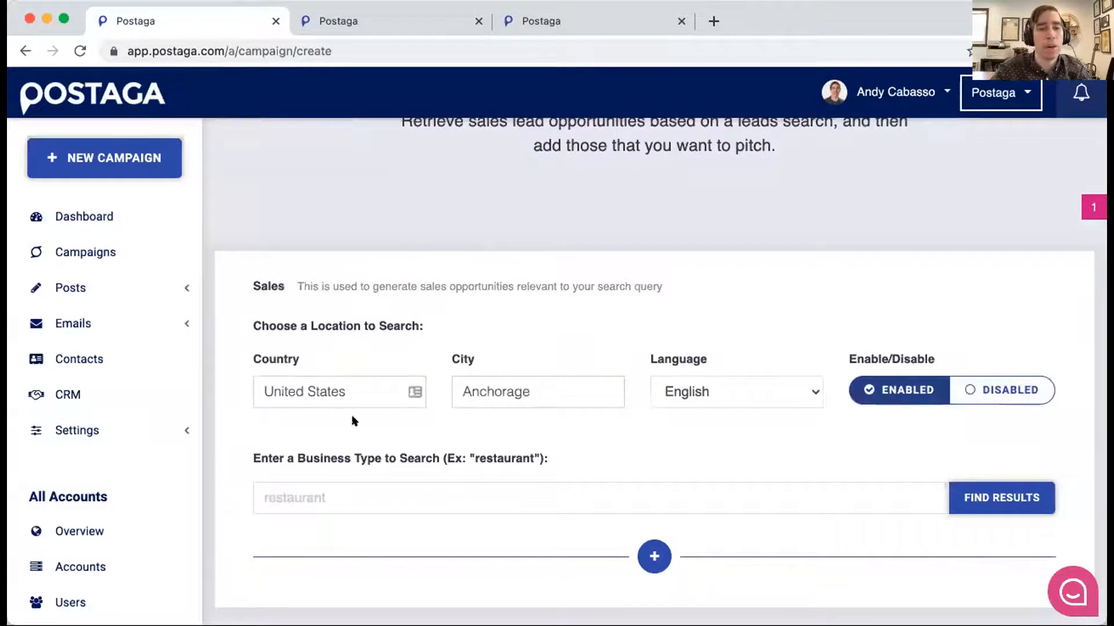
- Set the sales leads search city to New York, New York, United States
scroll(520, 481, "down", 1)
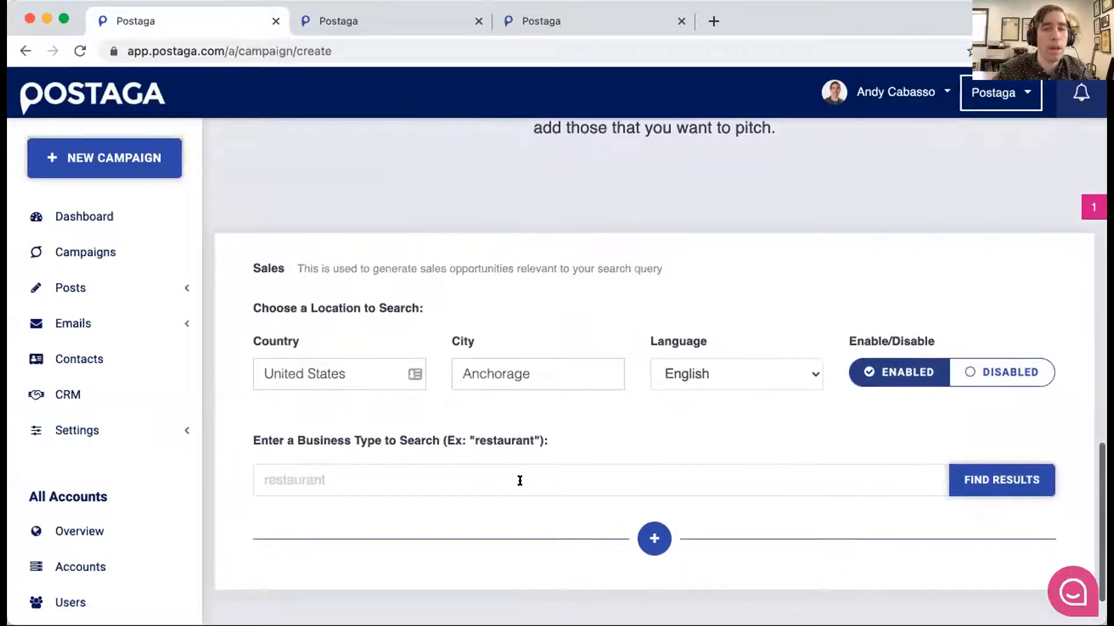
left_click(520, 372)
double_click(520, 372)
type("newy")
key("BackSpace")
type("york,")
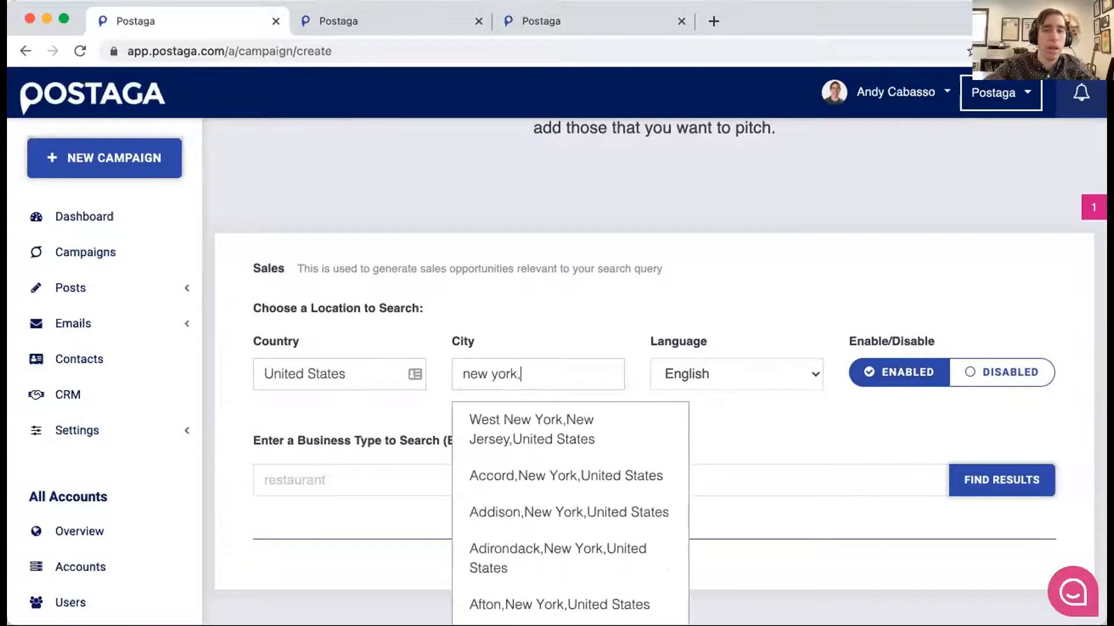
type("new york")
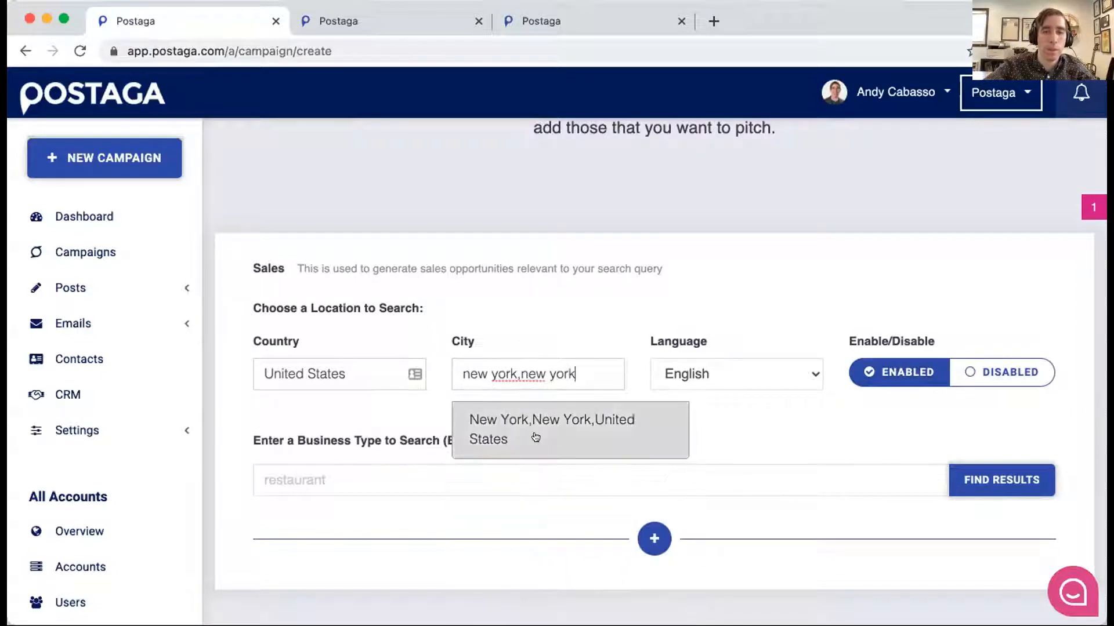
left_click(545, 431)
- Enter "SEO agency" as the business type and run the sales leads search
left_click(464, 461)
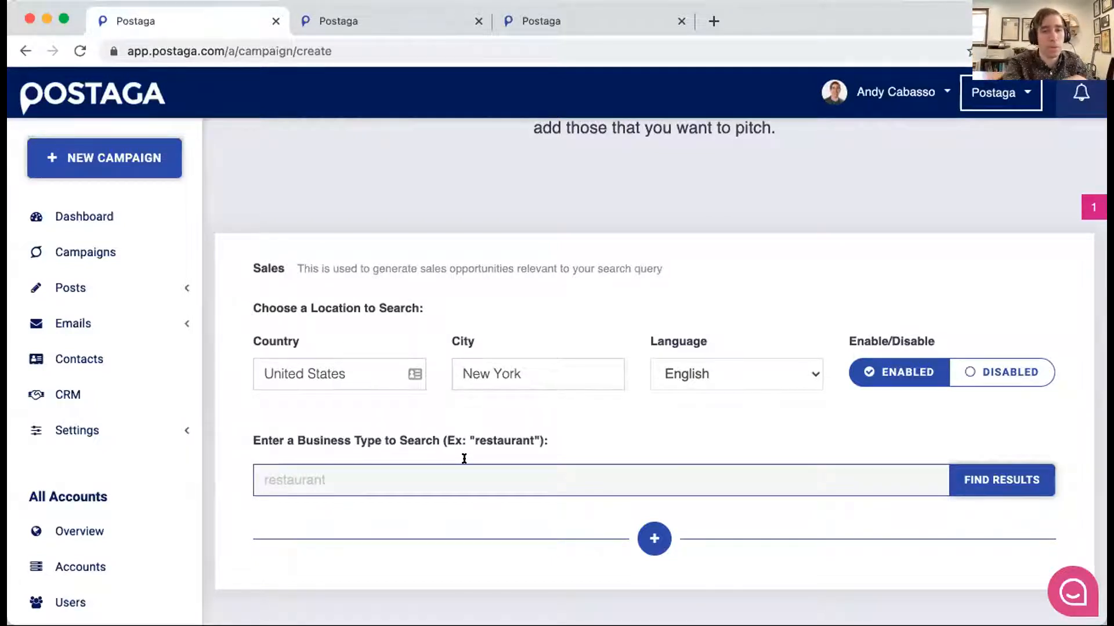
type("SEO agency")
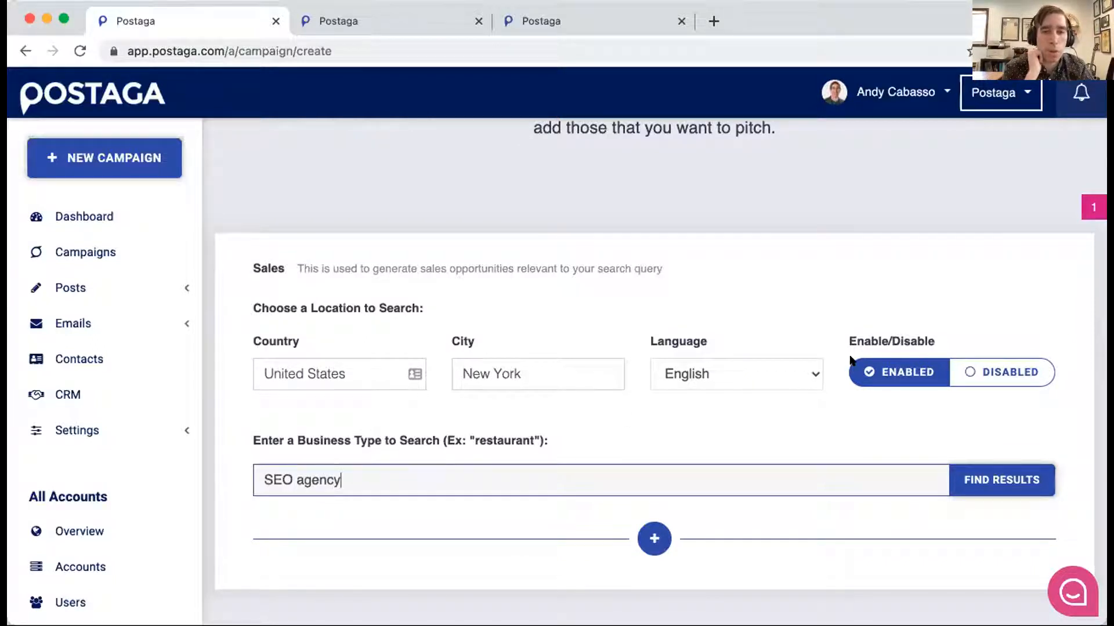
left_click(975, 476)
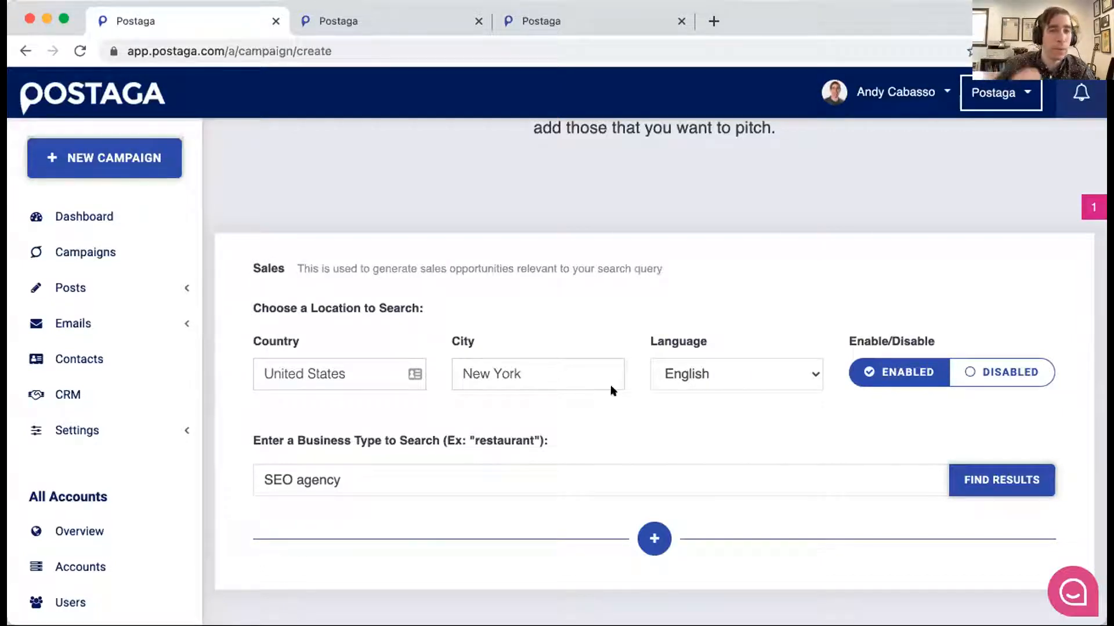
scroll(718, 360, "down", 1)
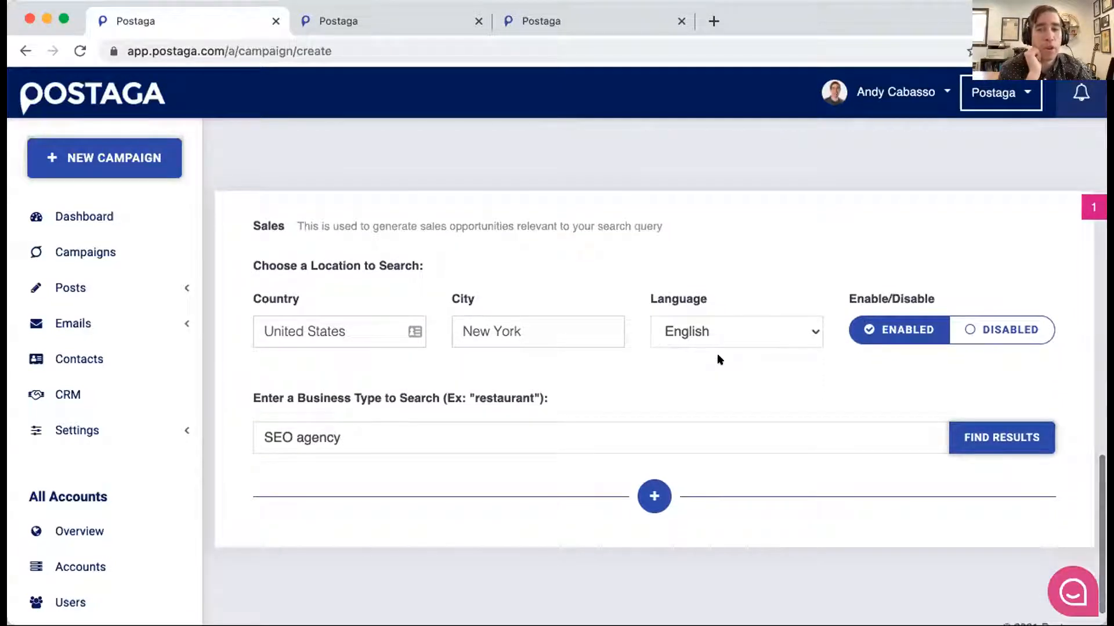
left_click(983, 437)
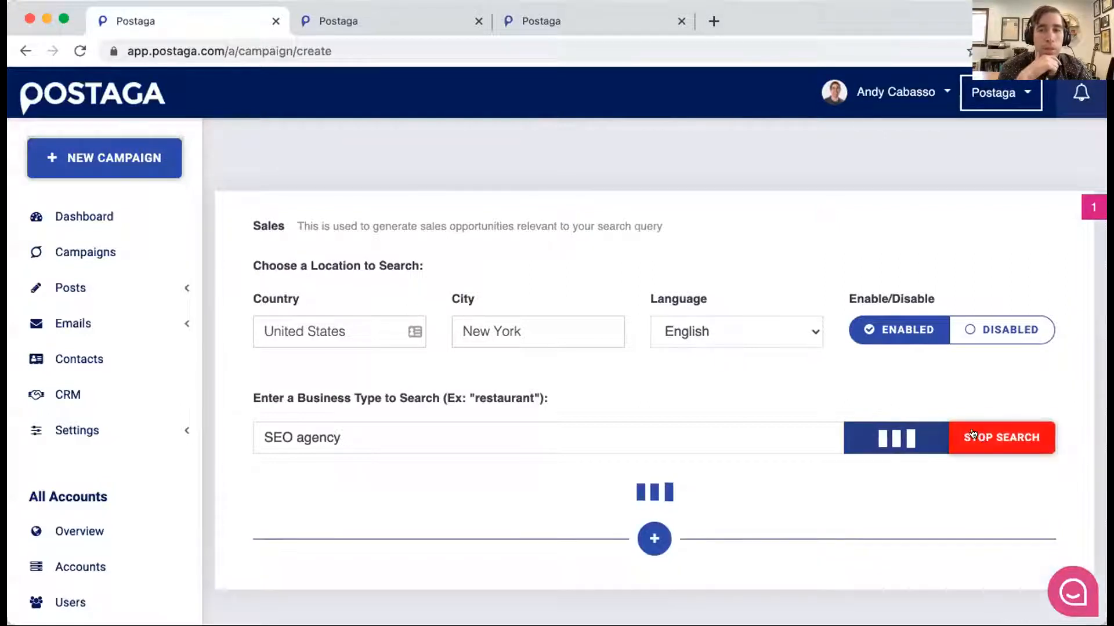
- Look through the list of New York SEO agency leads, checking their titles, web addresses and descriptions
scroll(518, 381, "down", 1)
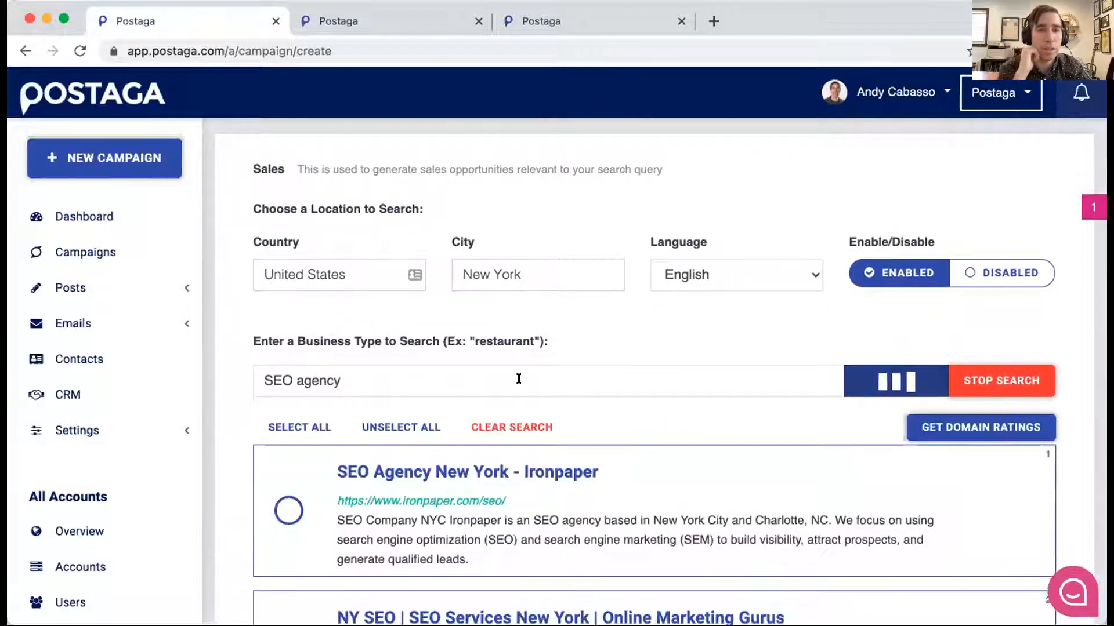
scroll(520, 386, "down", 1)
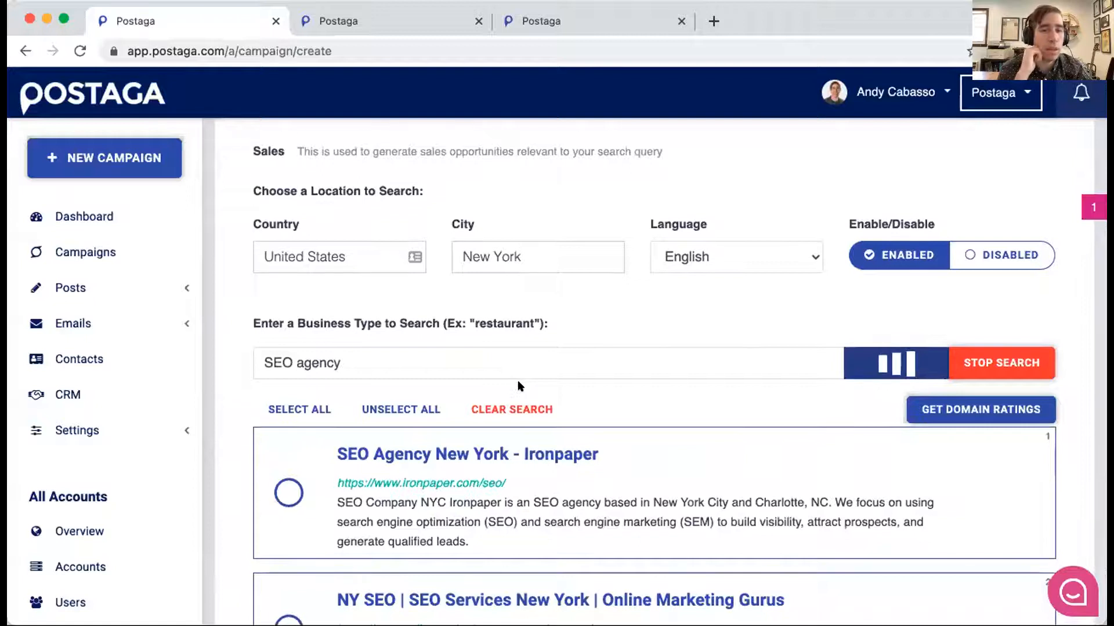
scroll(518, 384, "down", 1)
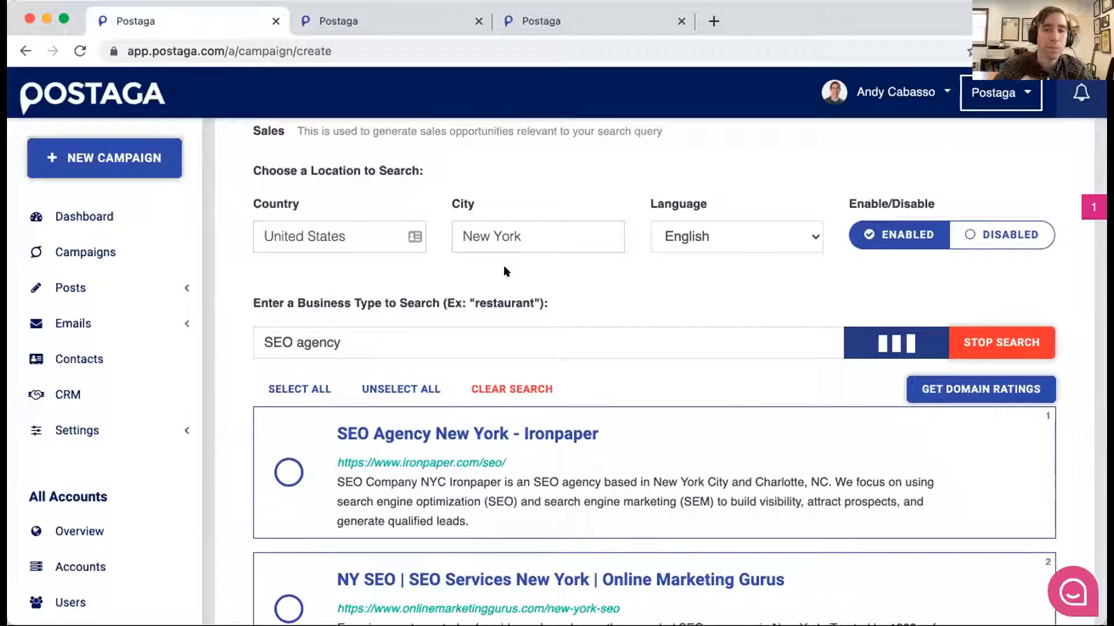
scroll(398, 317, "down", 3)
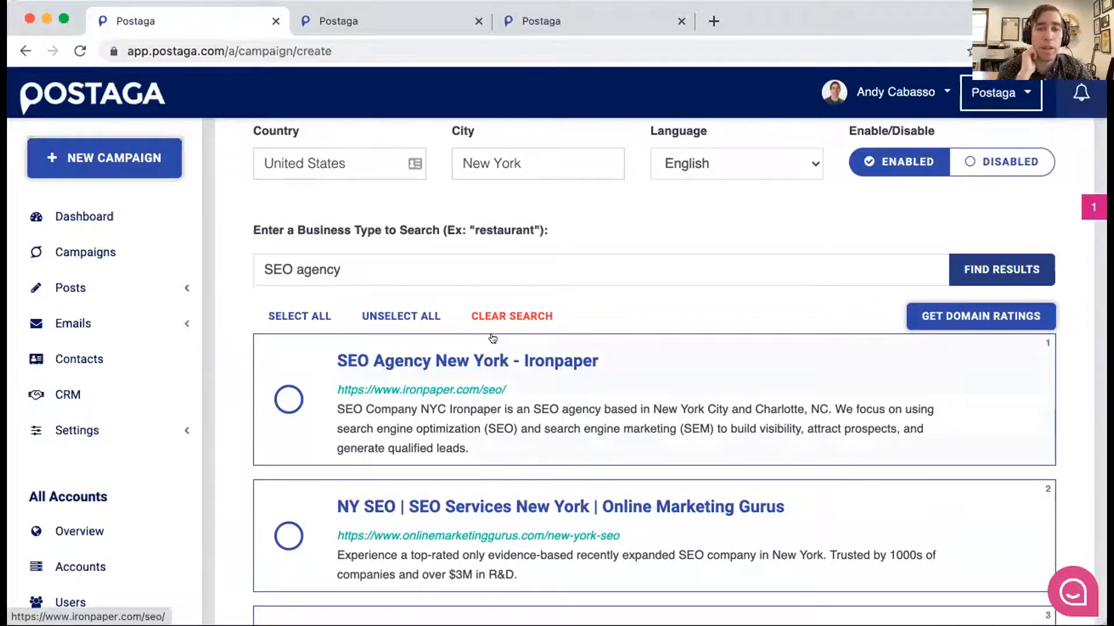
scroll(492, 338, "down", 3)
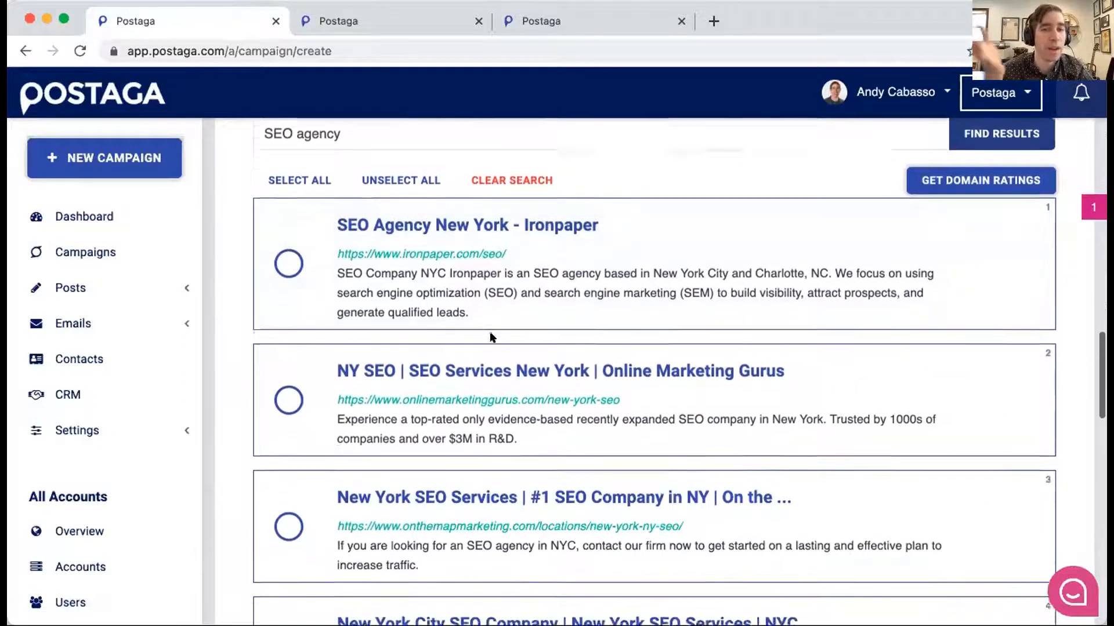
scroll(490, 335, "down", 2)
scroll(425, 242, "down", 3)
scroll(425, 243, "down", 9)
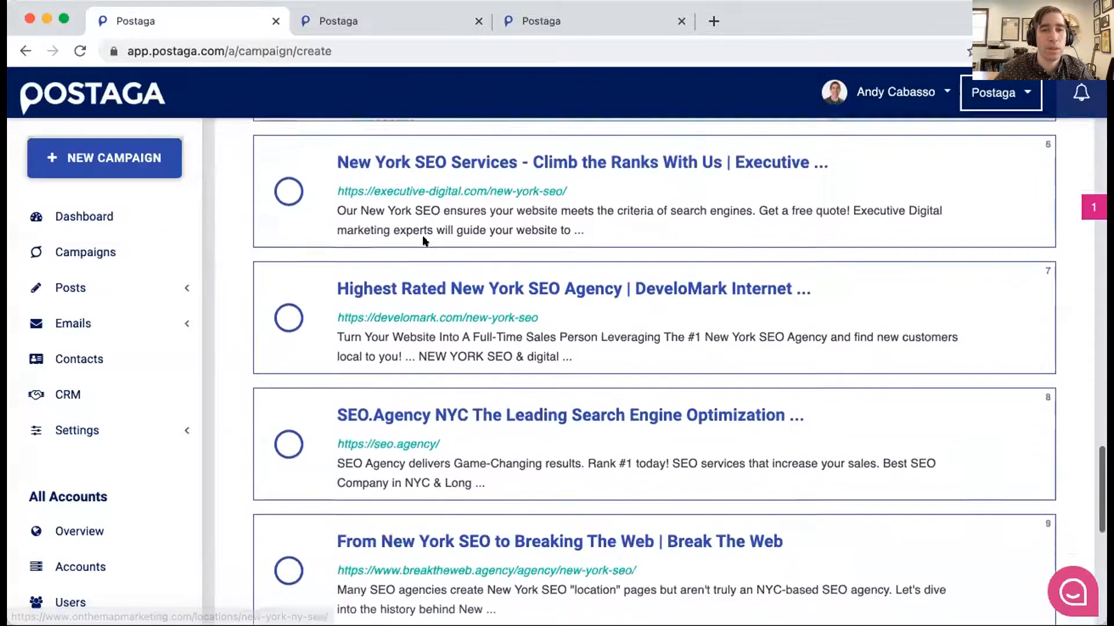
scroll(425, 242, "up", 5)
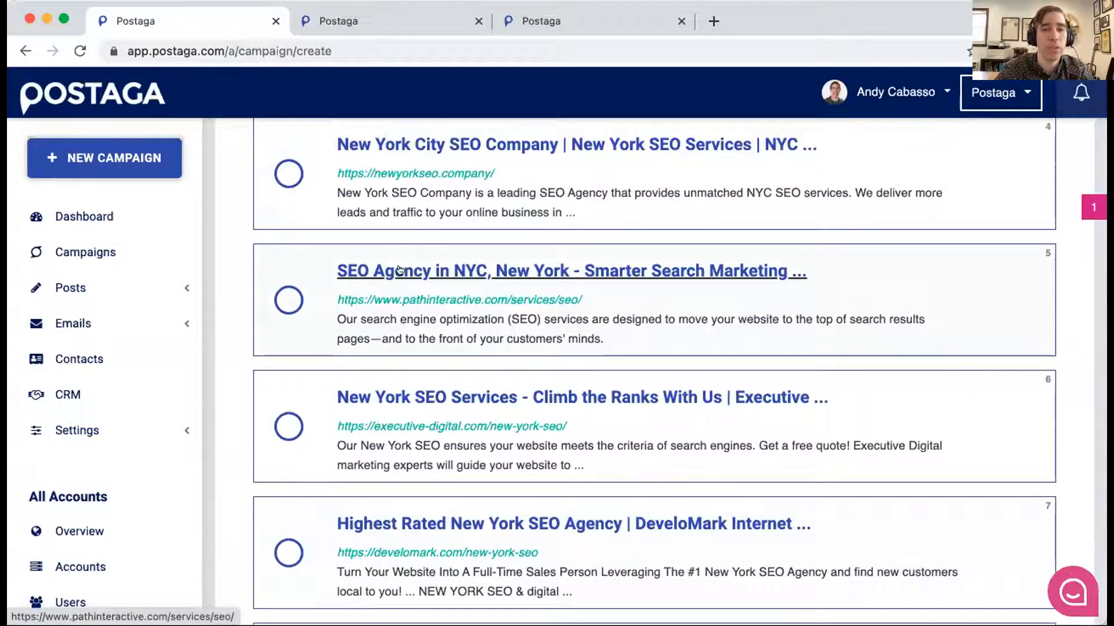
scroll(399, 269, "up", 7)
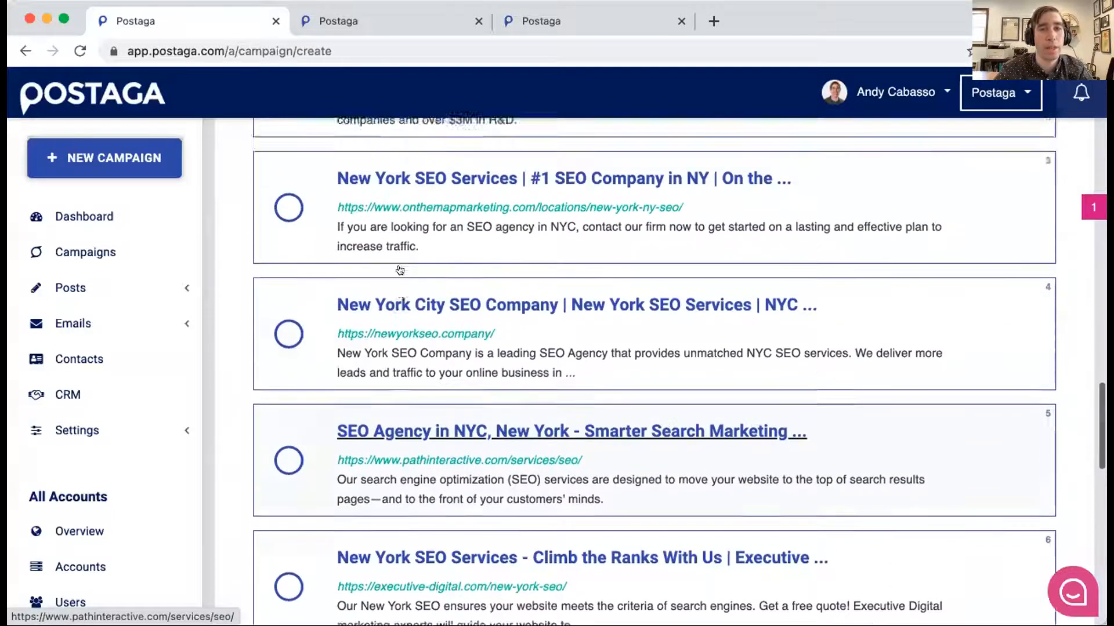
- Select all the New York SEO agency leads and show the full list of results
scroll(399, 270, "up", 4)
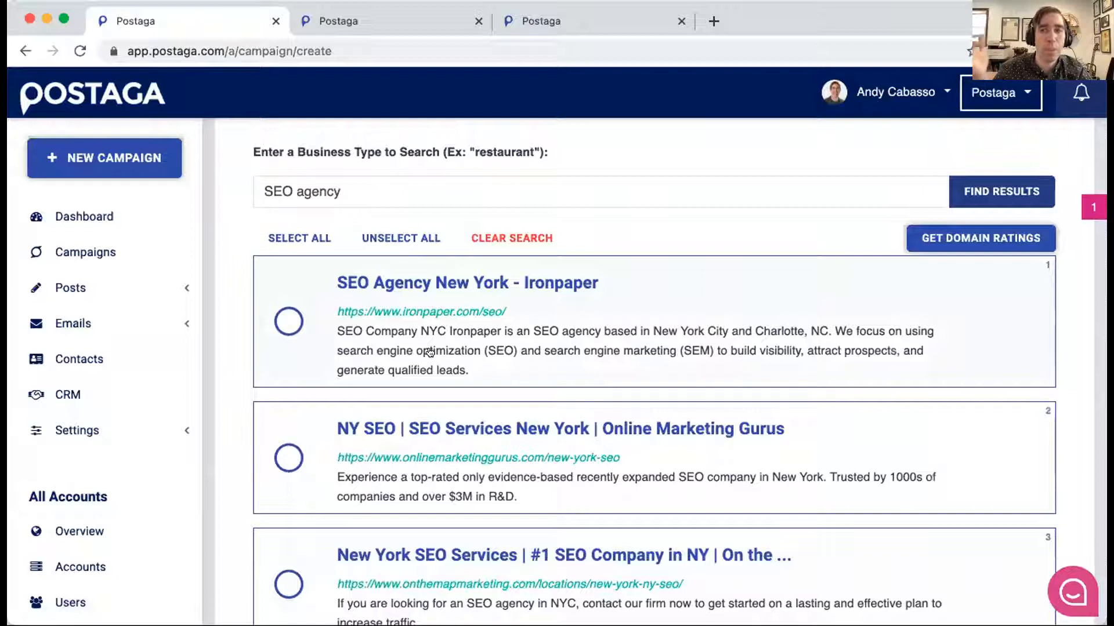
left_click(294, 238)
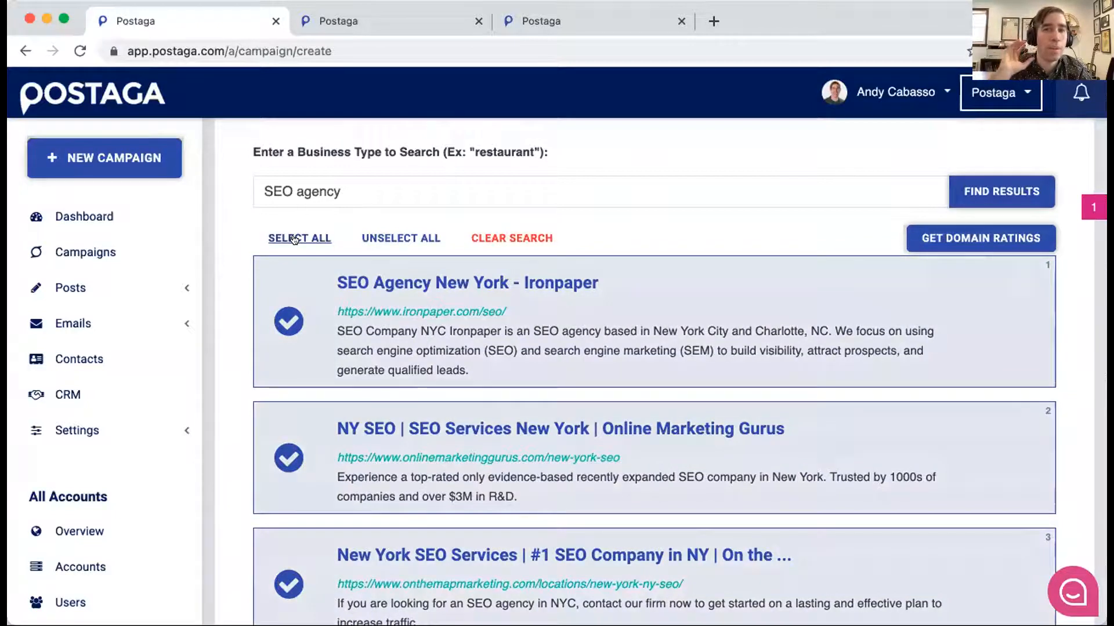
scroll(318, 293, "down", 20)
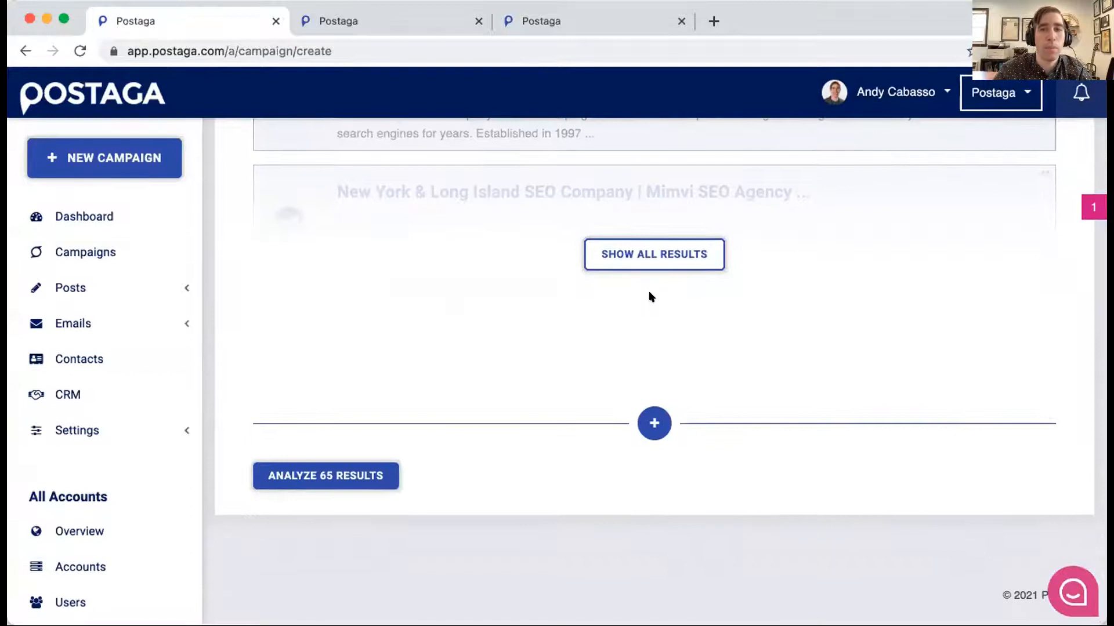
left_click(633, 247)
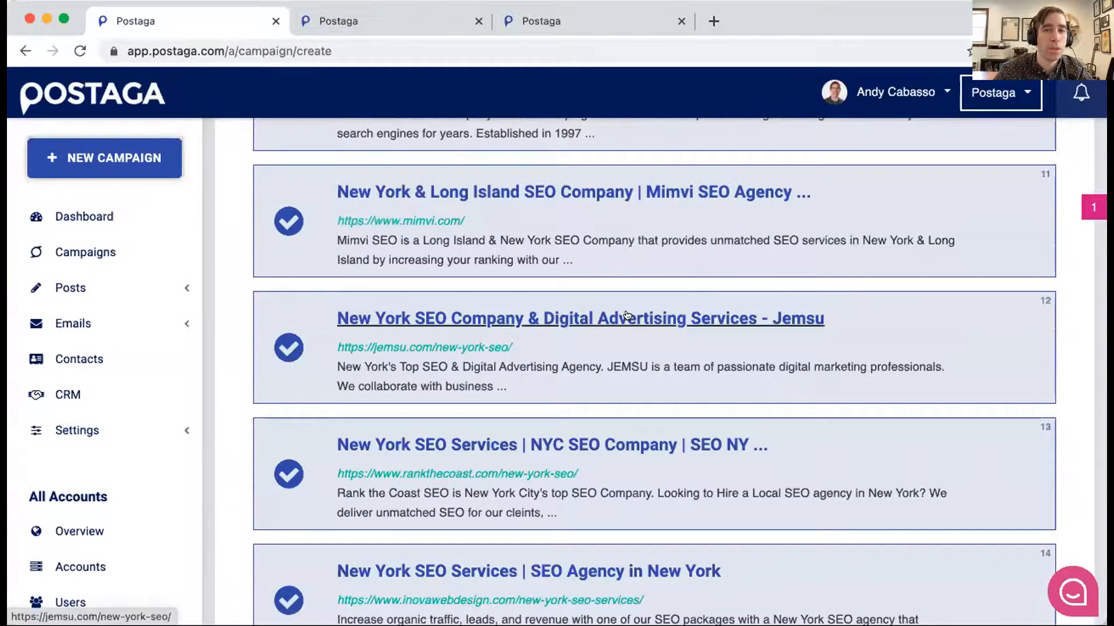
- Check through the selected leads to the end of the list and start analyzing them
scroll(626, 322, "down", 15)
scroll(627, 315, "down", 20)
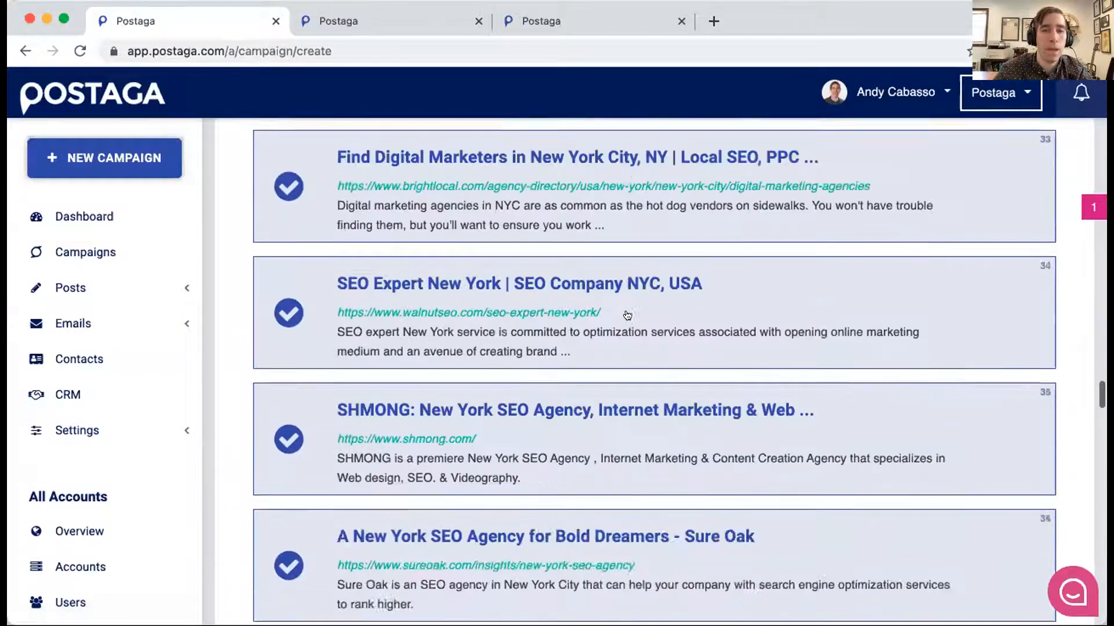
scroll(625, 316, "down", 12)
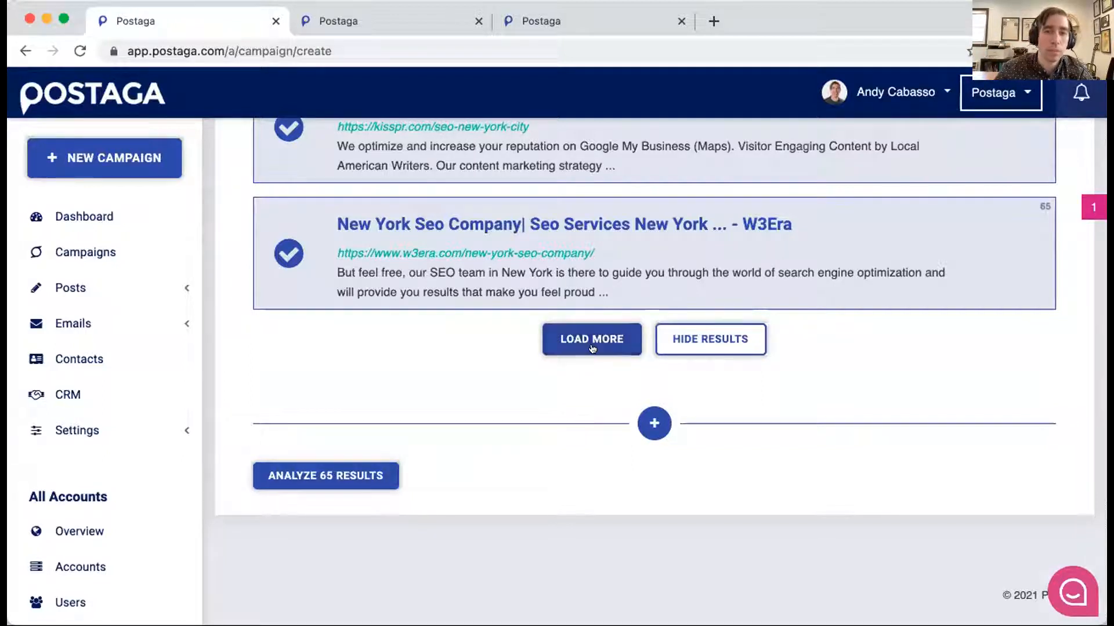
left_click(348, 472)
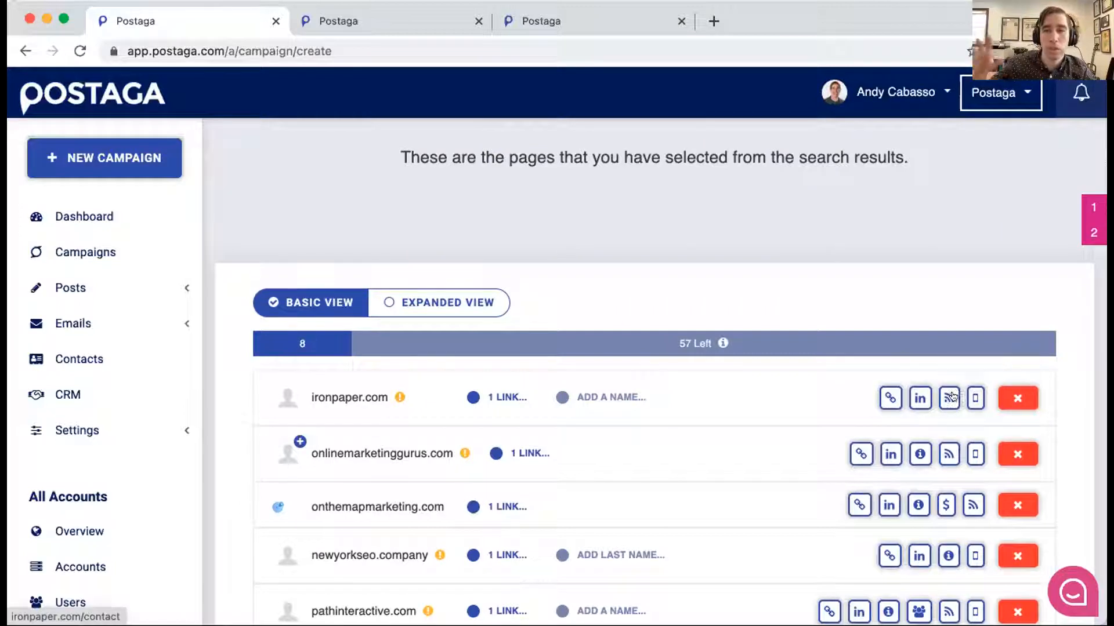
- Look up the CEO of ironpaper.com through its LinkedIn search, check the profile results and return to the campaign
scroll(890, 400, "up", 1)
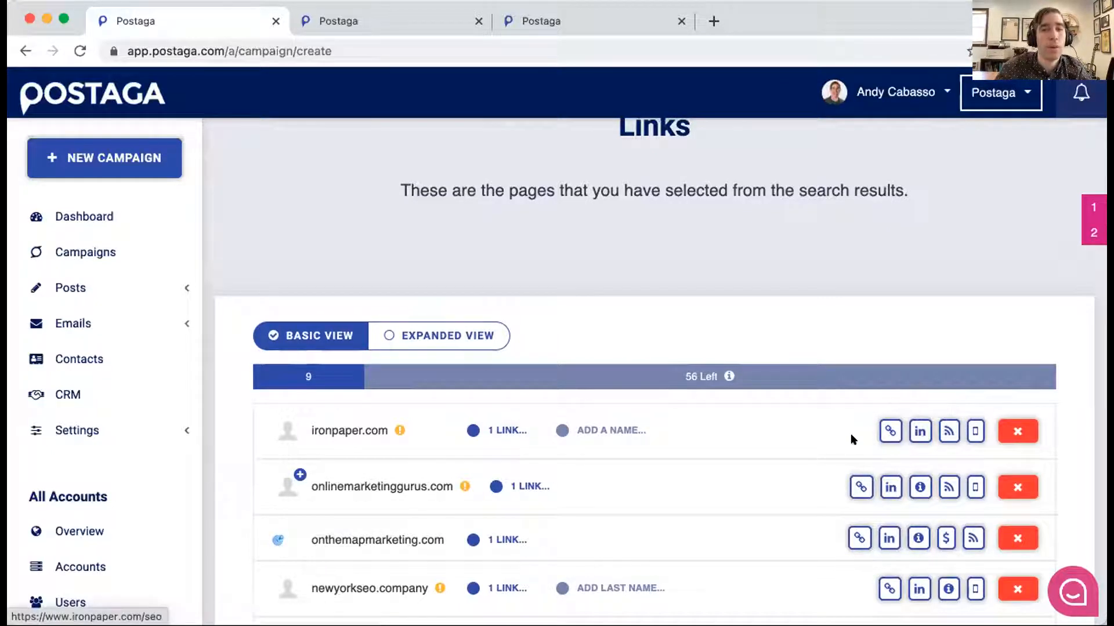
left_click(919, 430)
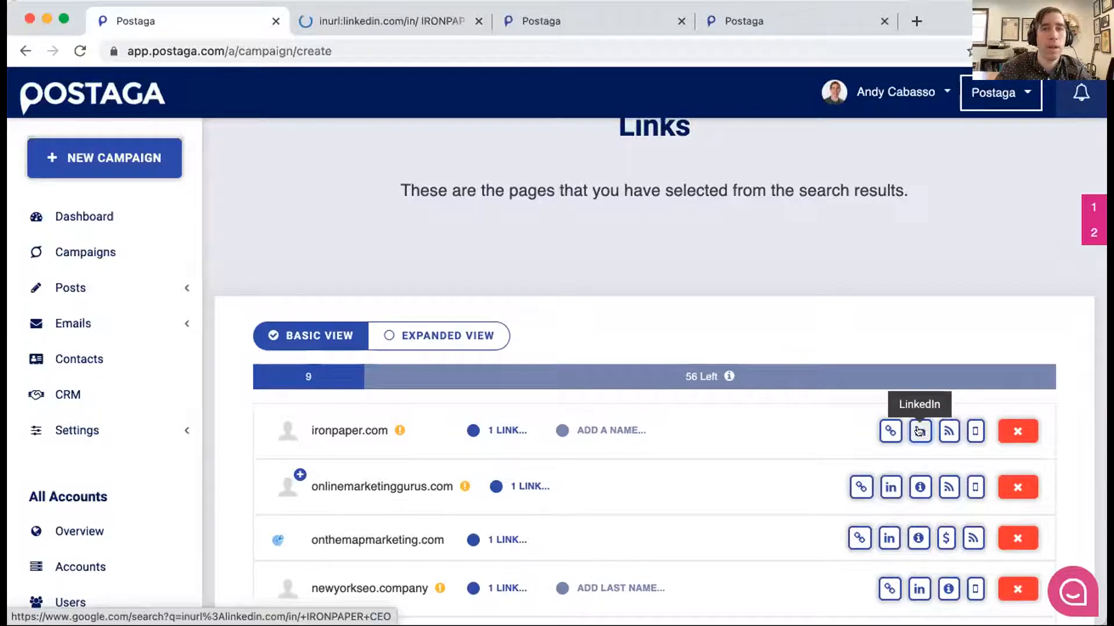
key("ctrl+Tab")
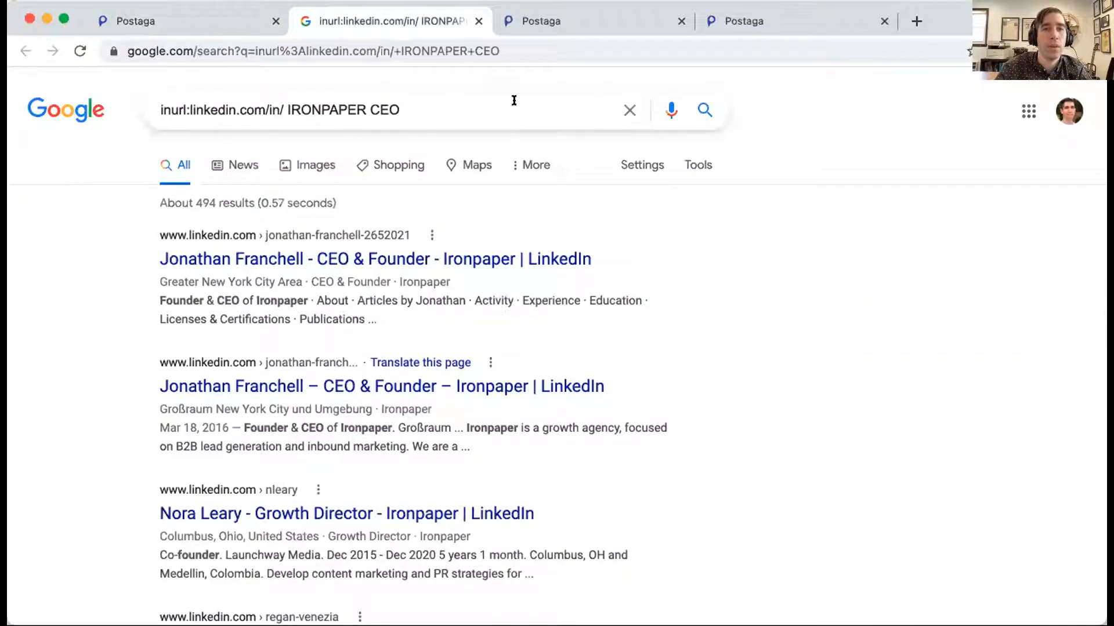
scroll(348, 232, "down", 3)
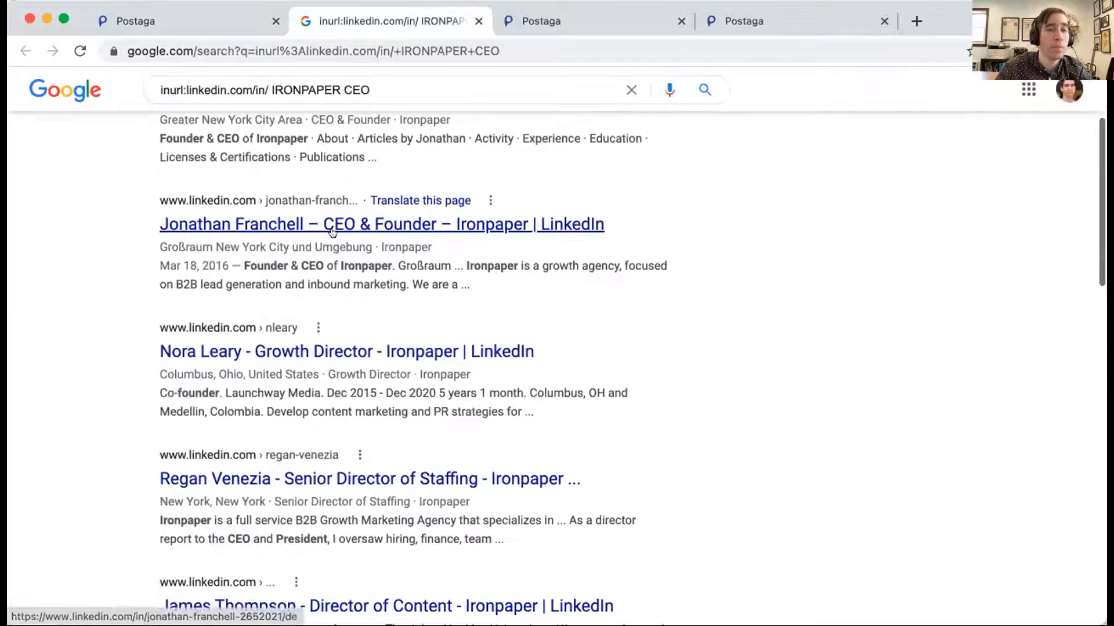
scroll(332, 232, "up", 1)
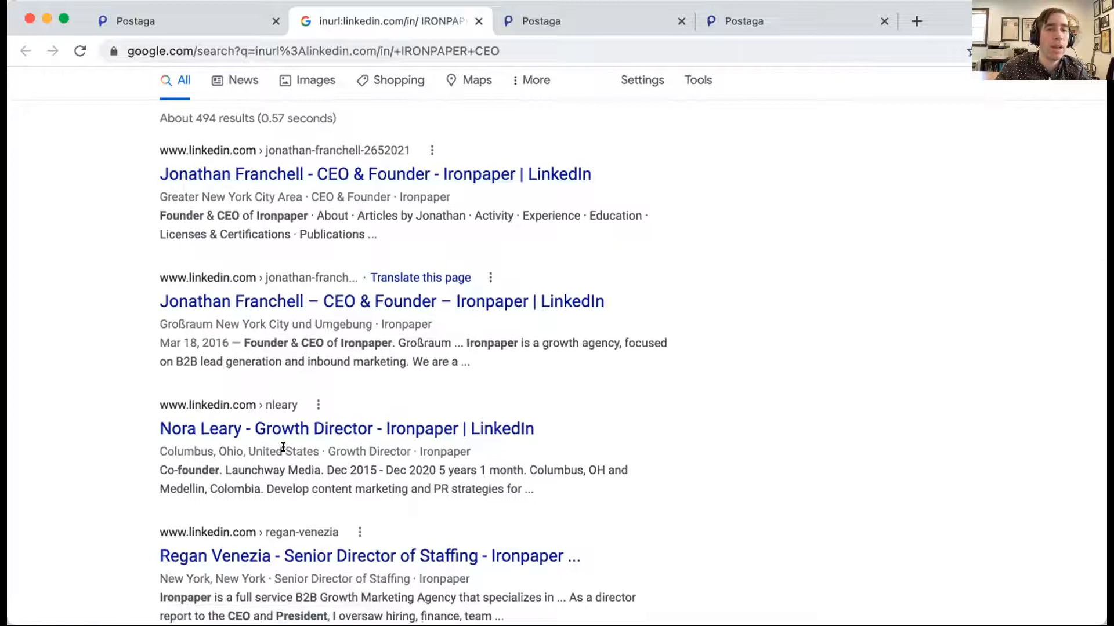
scroll(283, 447, "down", 1)
key("super+w")
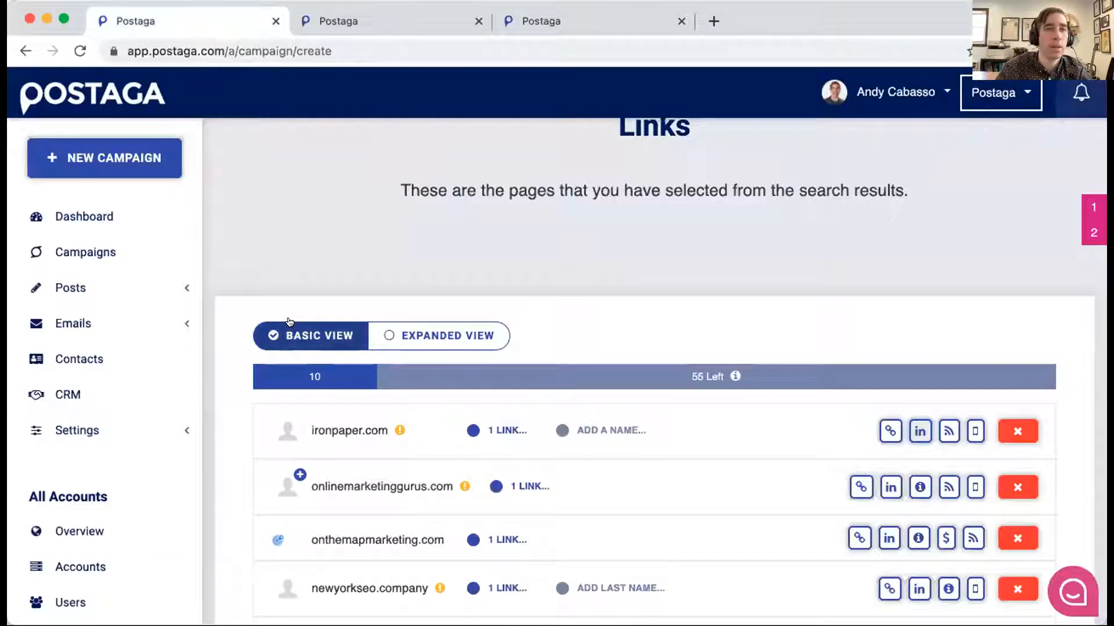
- Open the link details of ironpaper.com and check the contact's first and last name
scroll(409, 331, "down", 2)
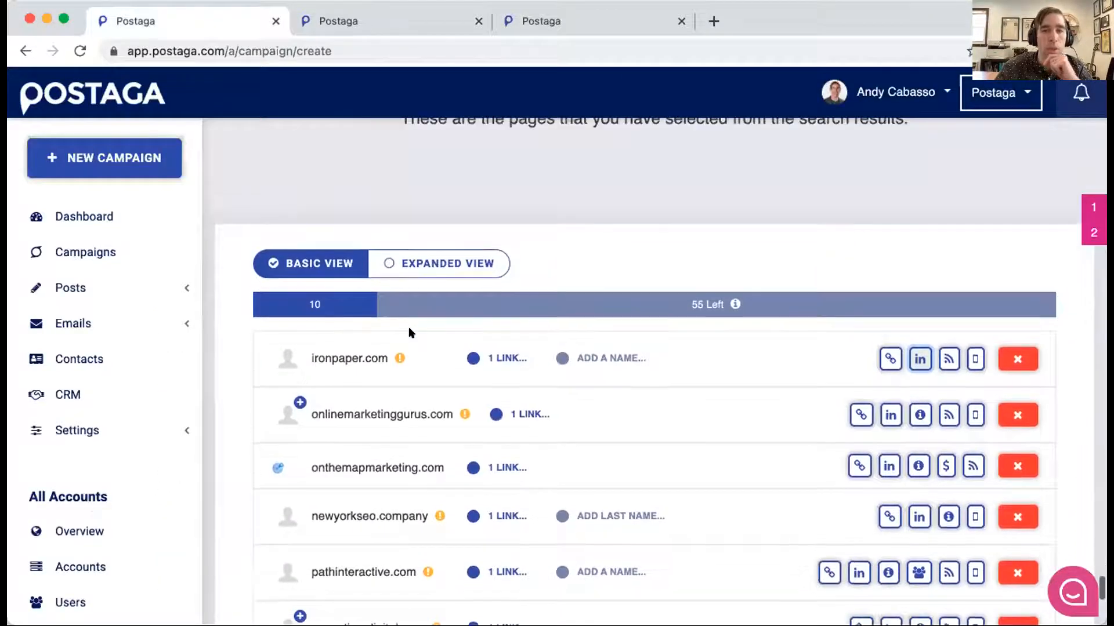
left_click(497, 358)
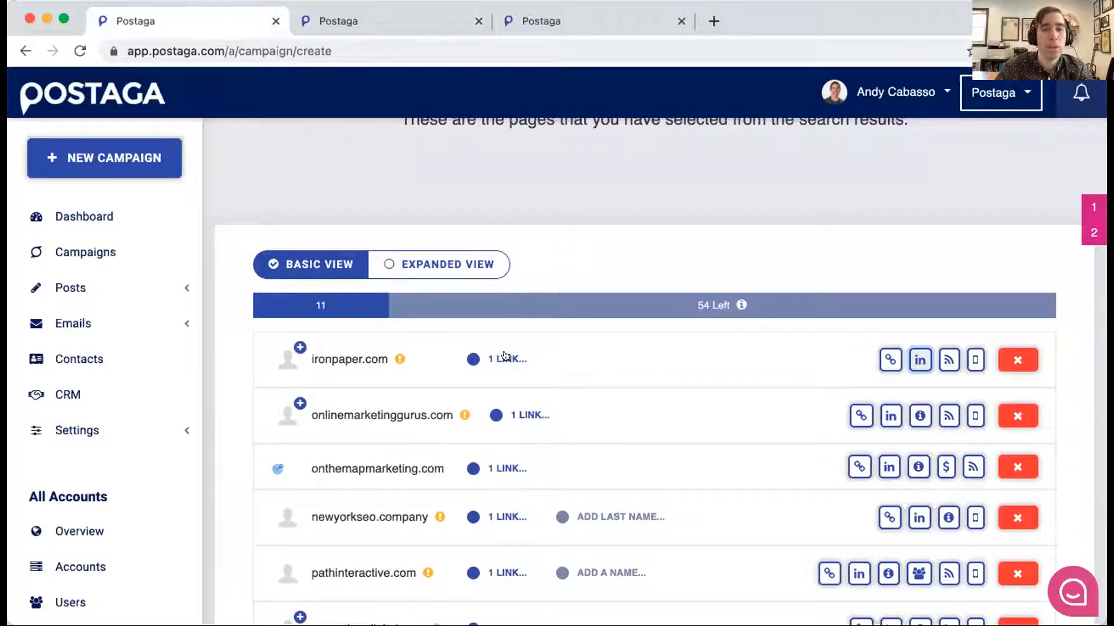
left_click(499, 357)
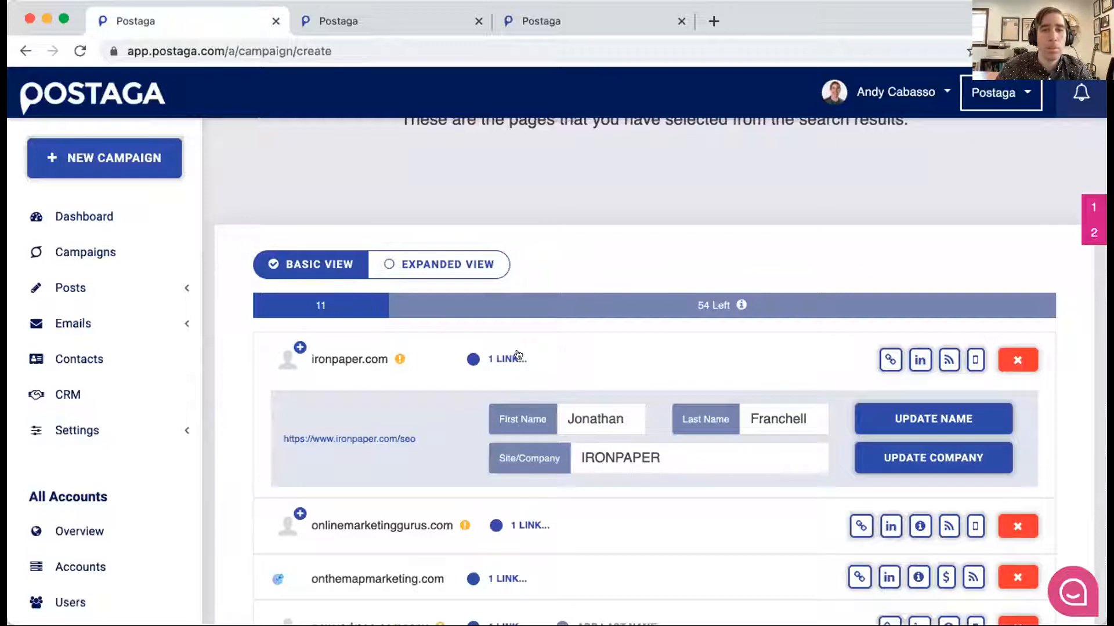
left_click(606, 413)
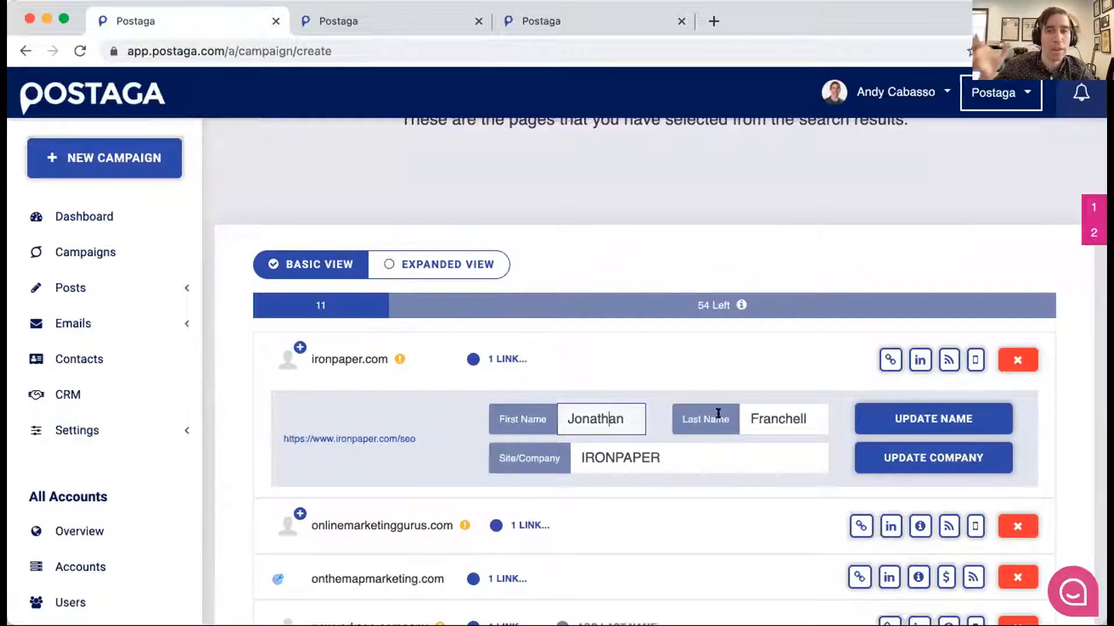
left_click(771, 406)
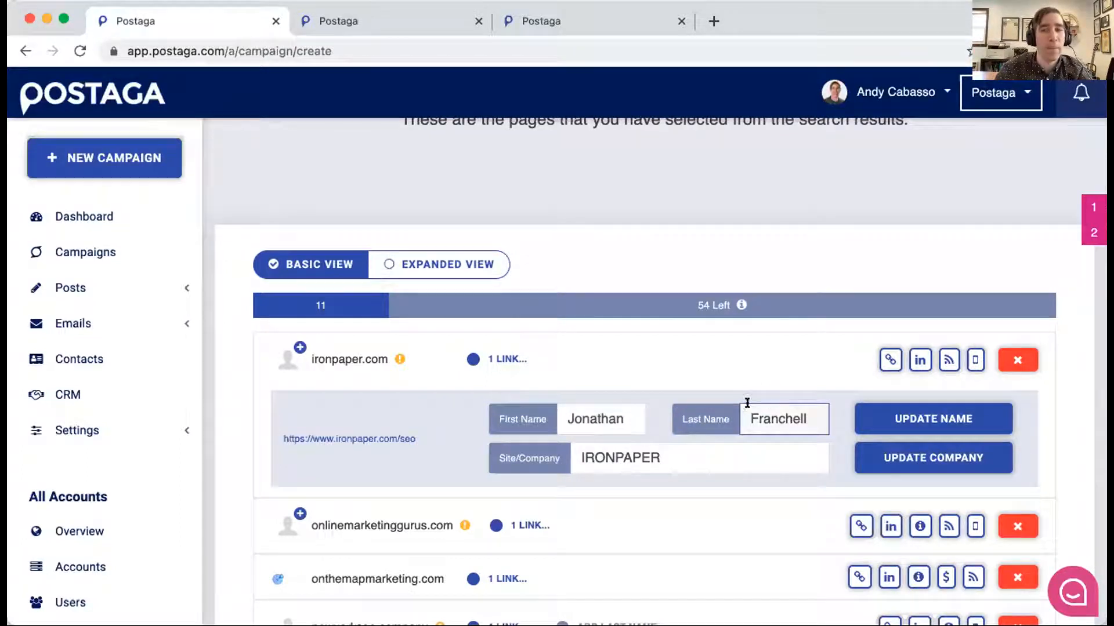
- Review the possible contacts suggested for ironpaper.com, including their job titles, and collapse the lead's details
left_click(300, 348)
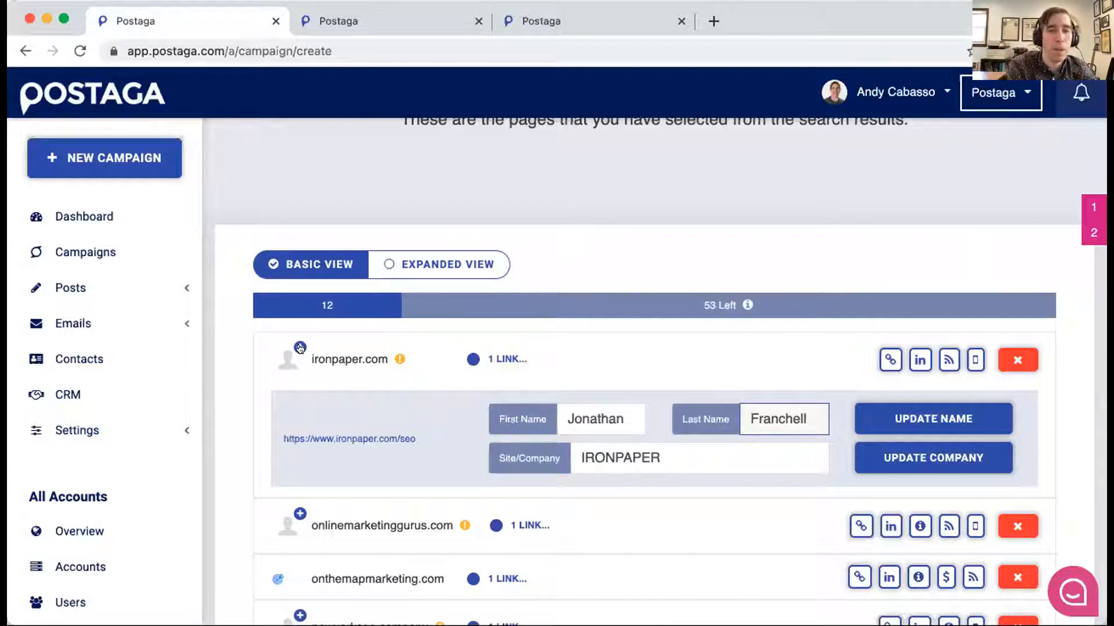
left_click(297, 346)
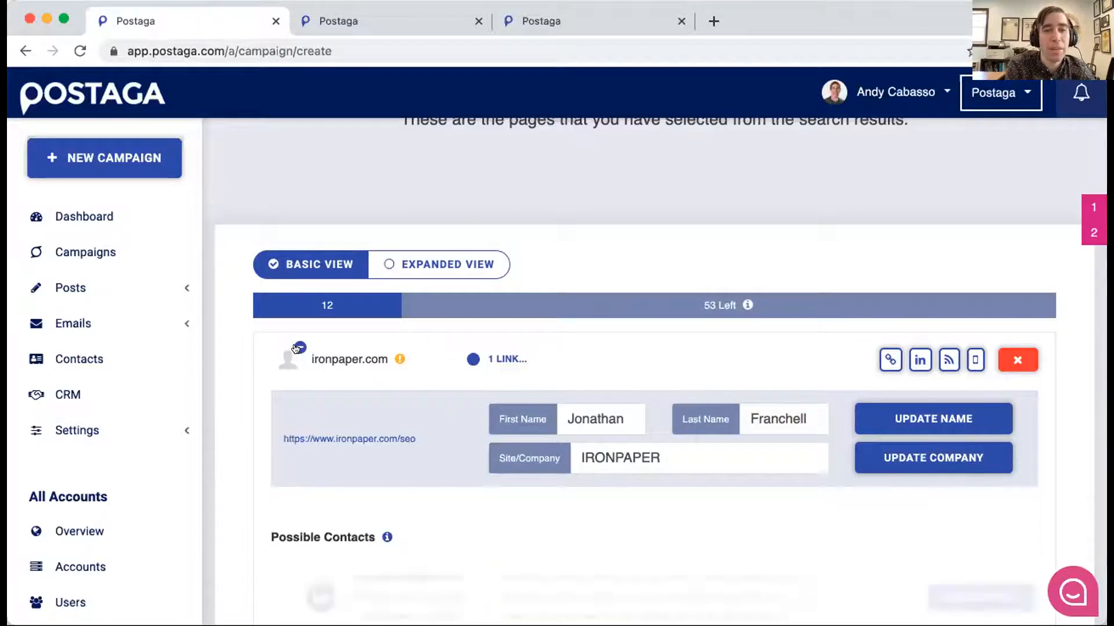
scroll(296, 342, "down", 2)
scroll(458, 475, "down", 2)
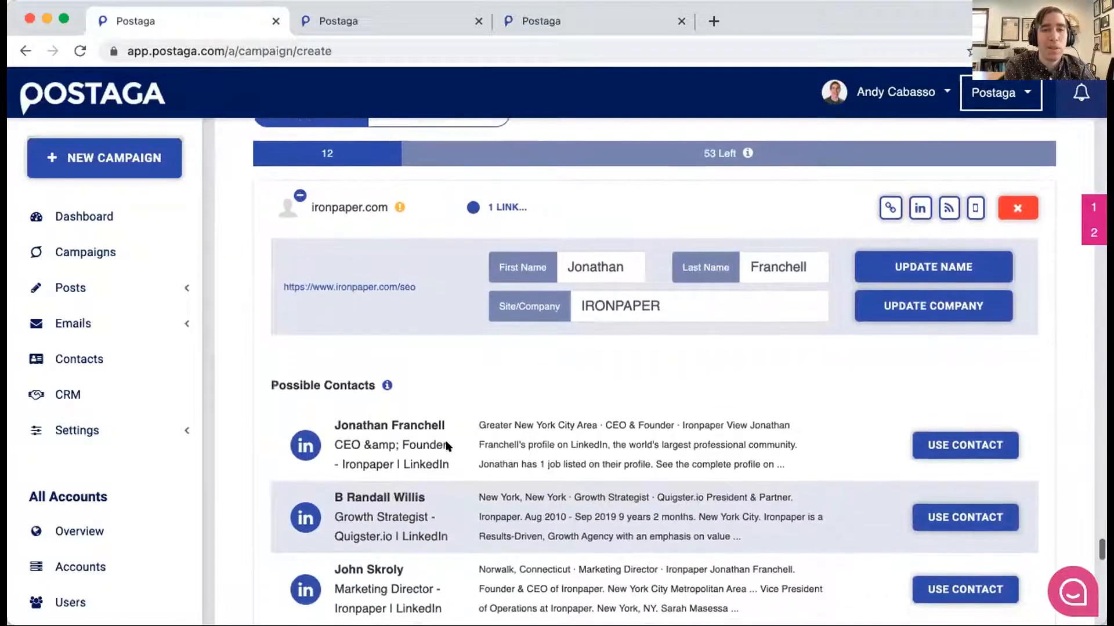
scroll(381, 375, "down", 1)
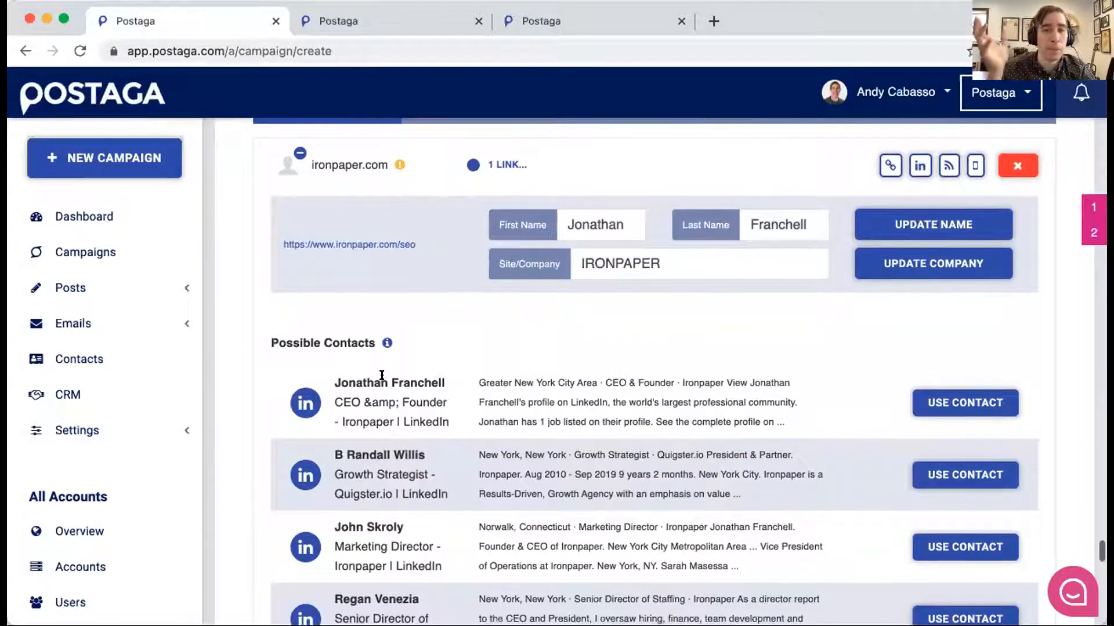
scroll(381, 373, "down", 2)
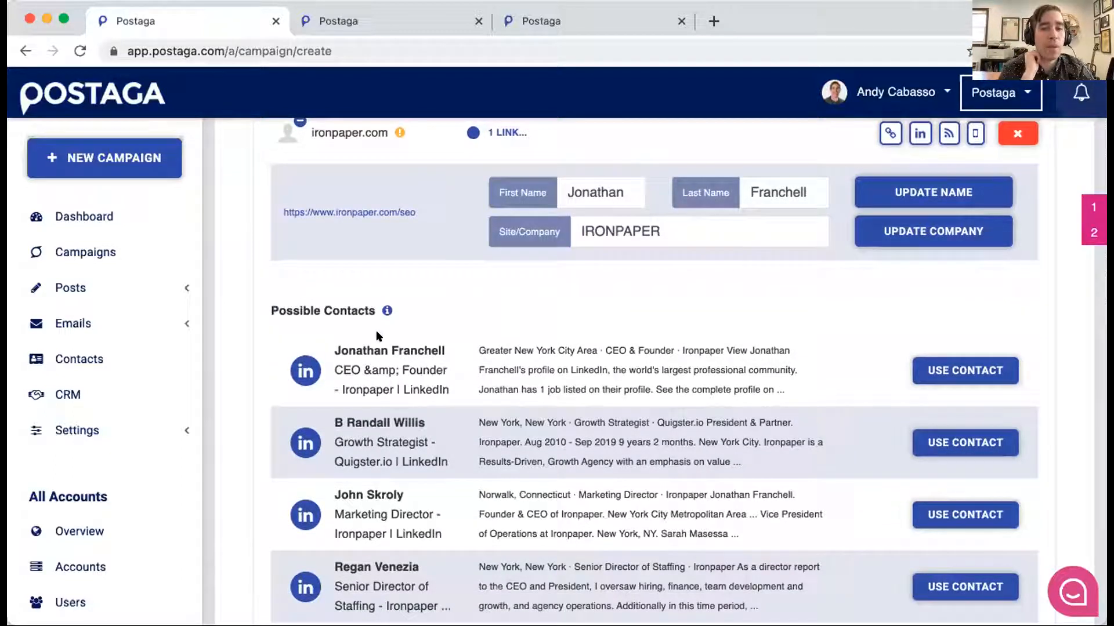
scroll(464, 347, "up", 3)
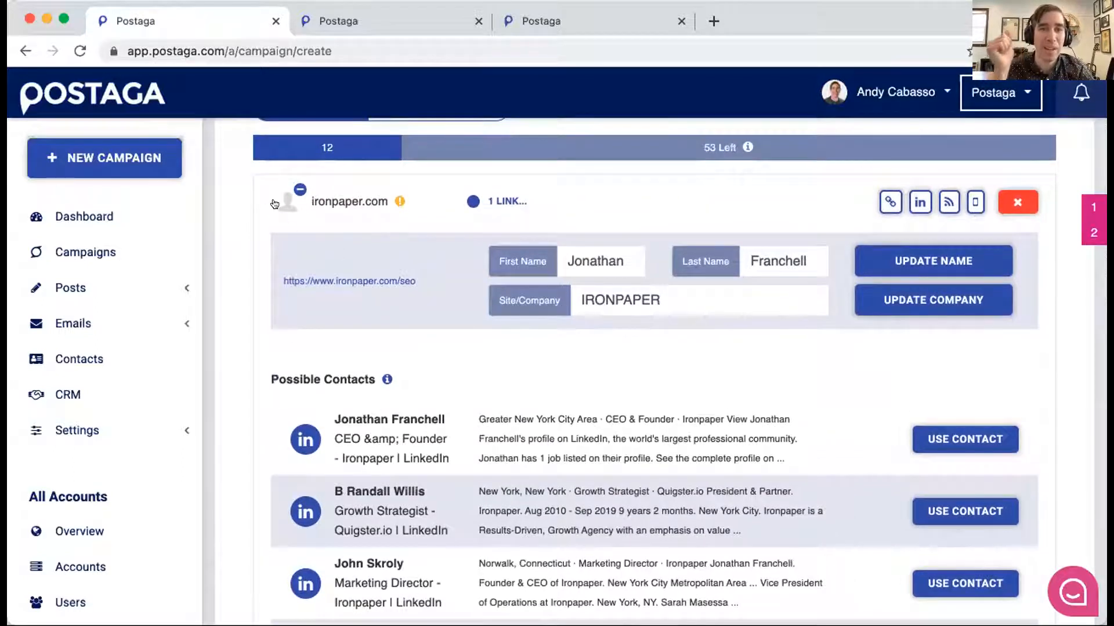
left_click(298, 189)
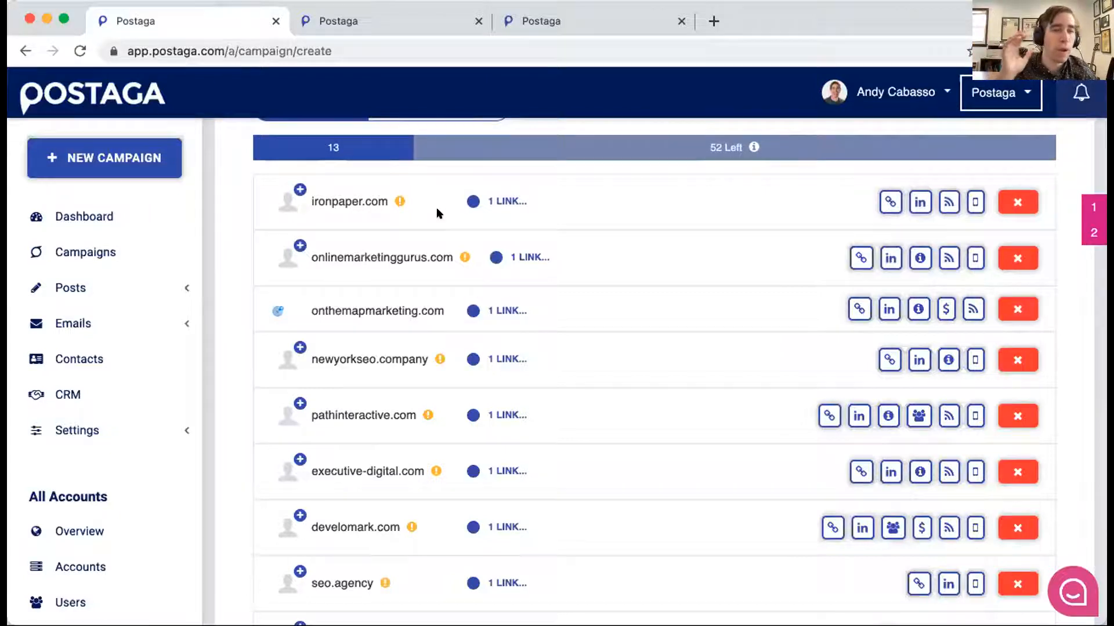
- Check the contact name and company in the link details of onthemapmarketing.com and close them again
scroll(557, 249, "up", 1)
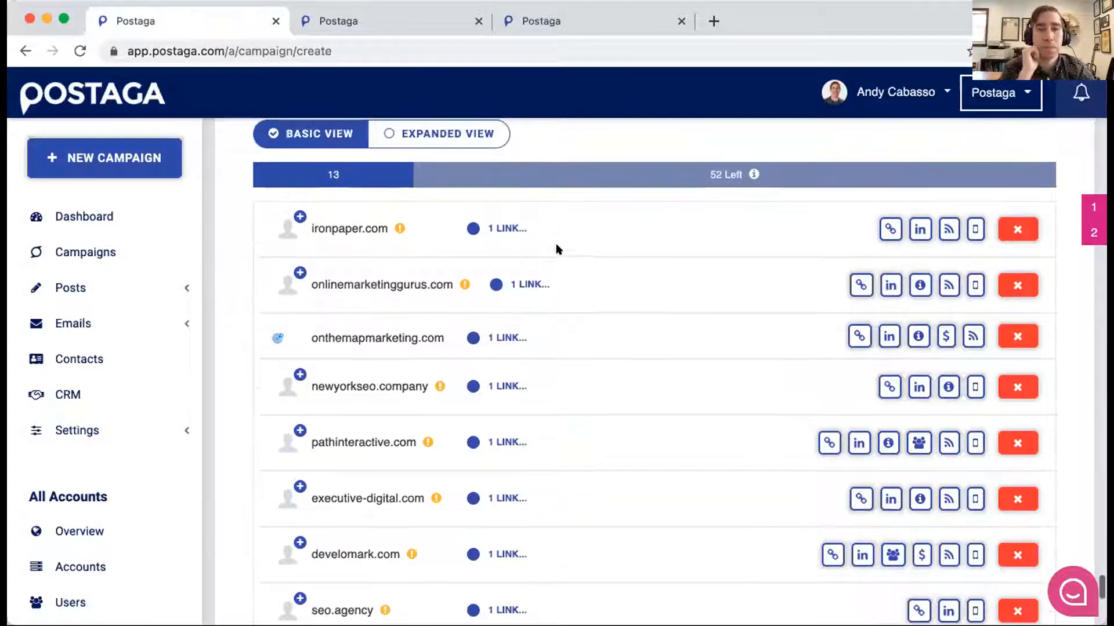
left_click(498, 334)
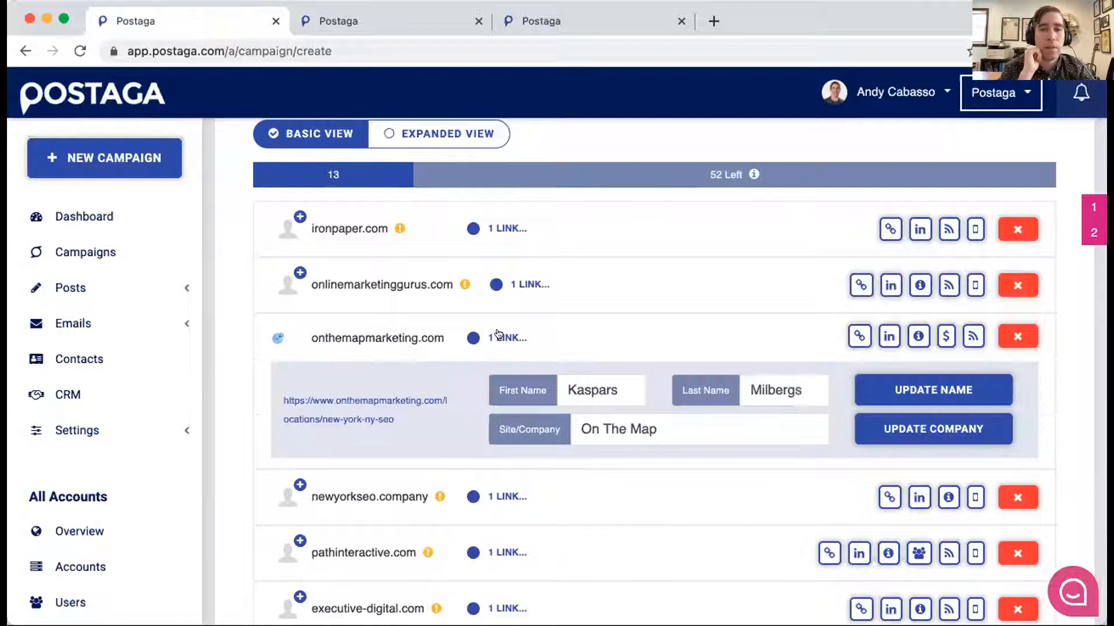
left_click(497, 335)
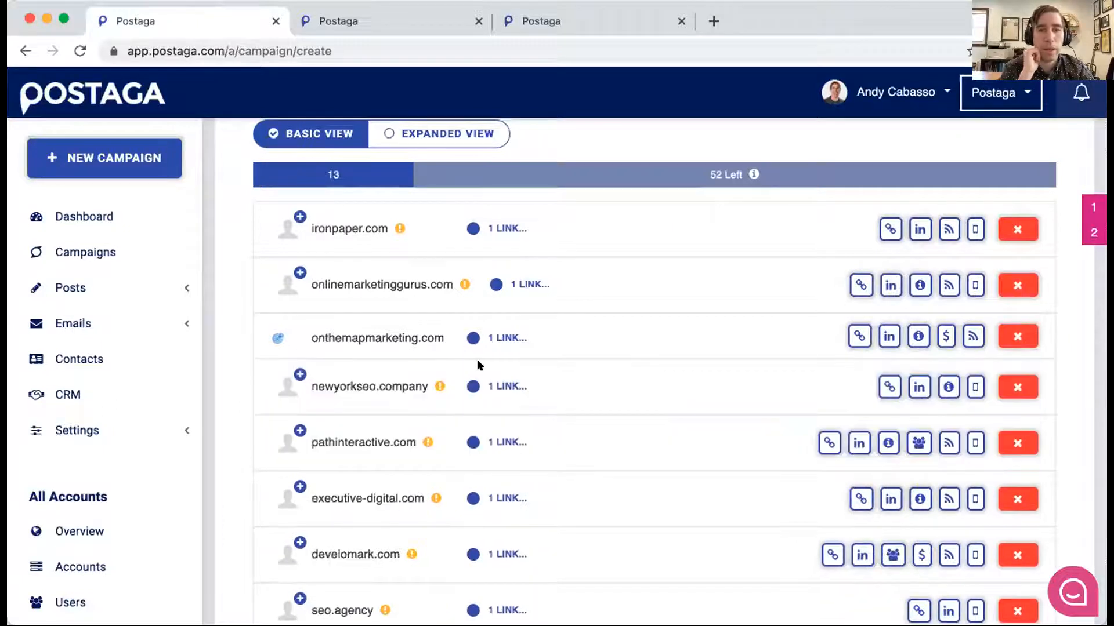
- Open the link details of pathinteractive.com and copy the CEO's full name from the company's team page
scroll(476, 360, "up", 2)
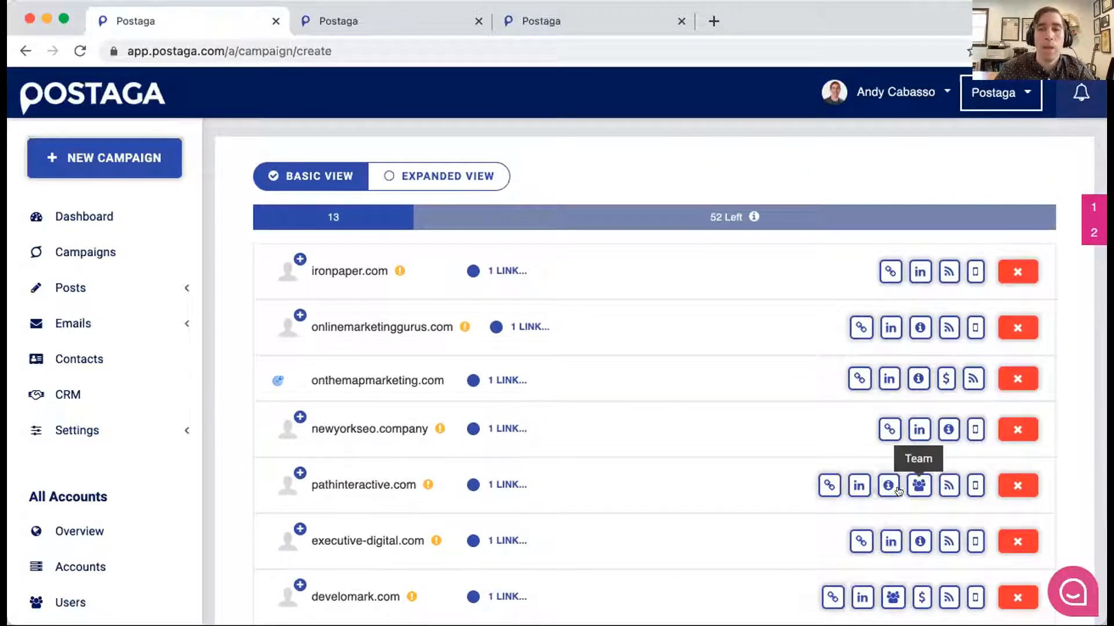
left_click(498, 483)
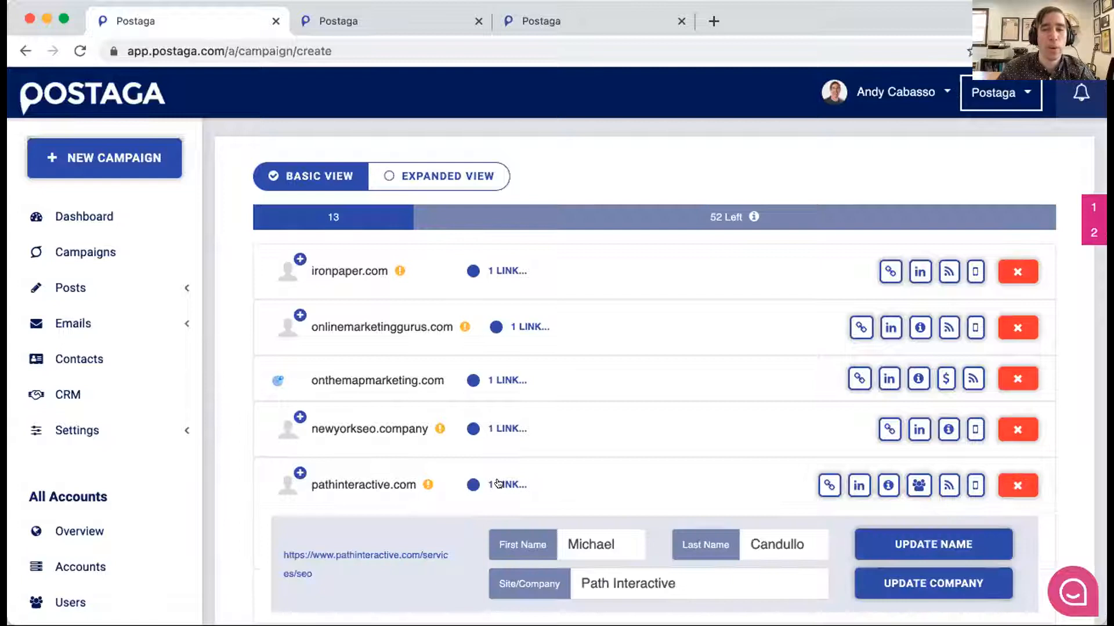
left_click(914, 485, "super")
key("ctrl+Tab")
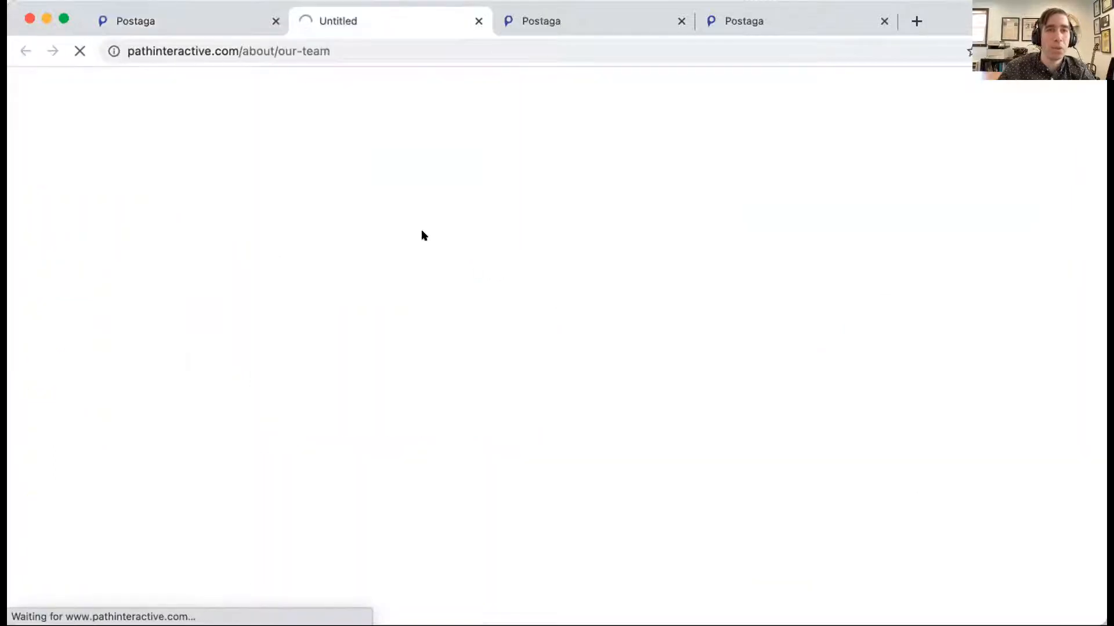
scroll(430, 279, "down", 5)
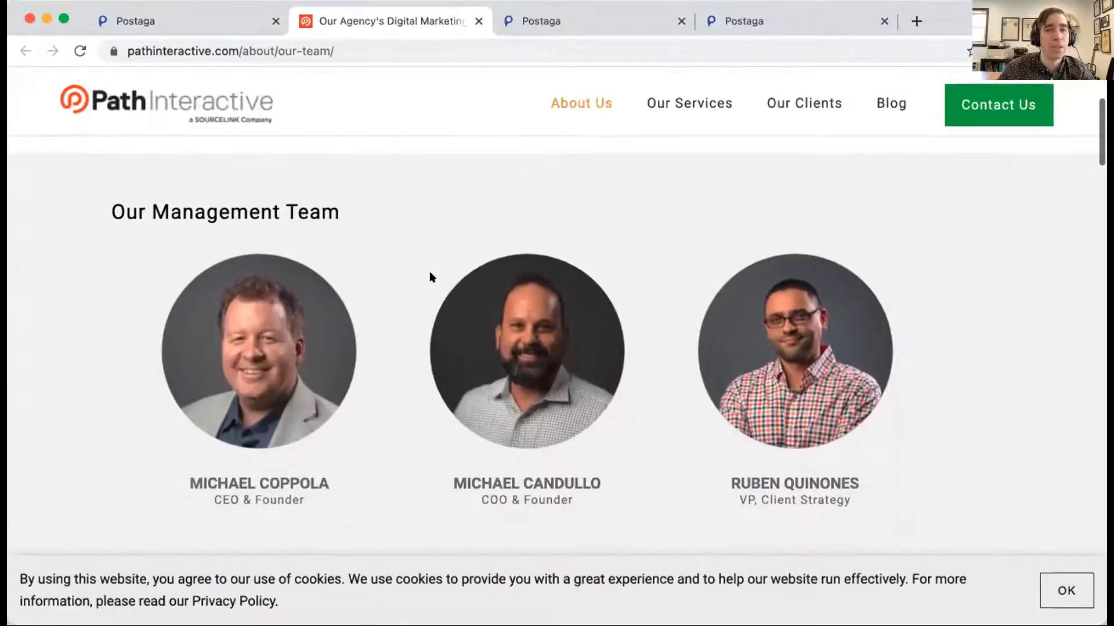
left_click_drag(170, 459, 333, 465)
key("super+c")
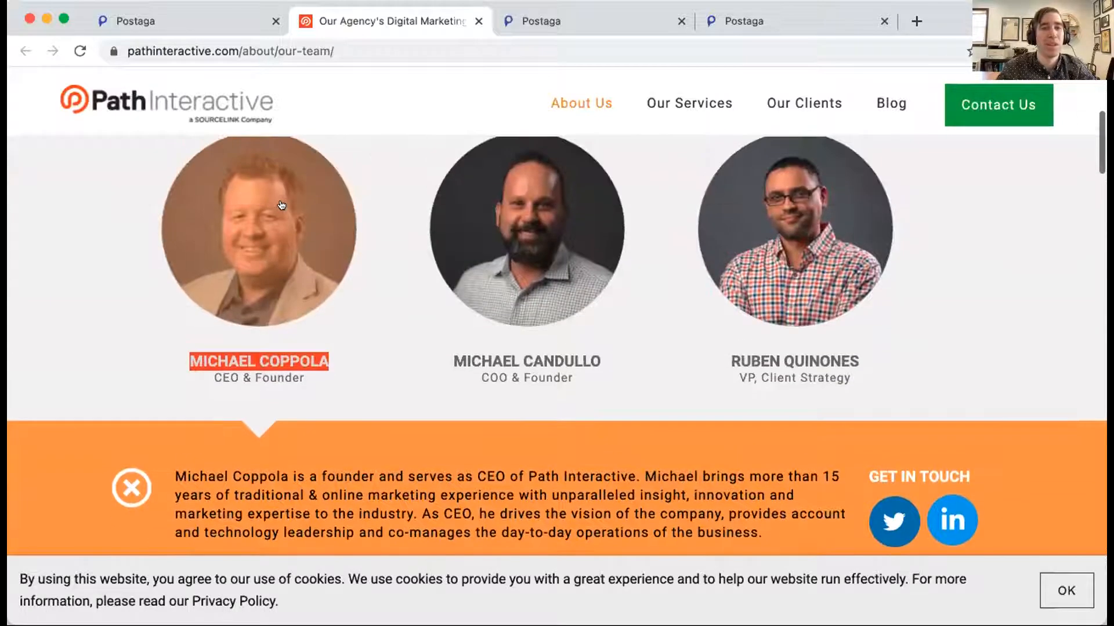
key("super+w")
- Replace the first and last name of the pathinteractive.com contact with the copied name of the CEO
left_click(614, 543)
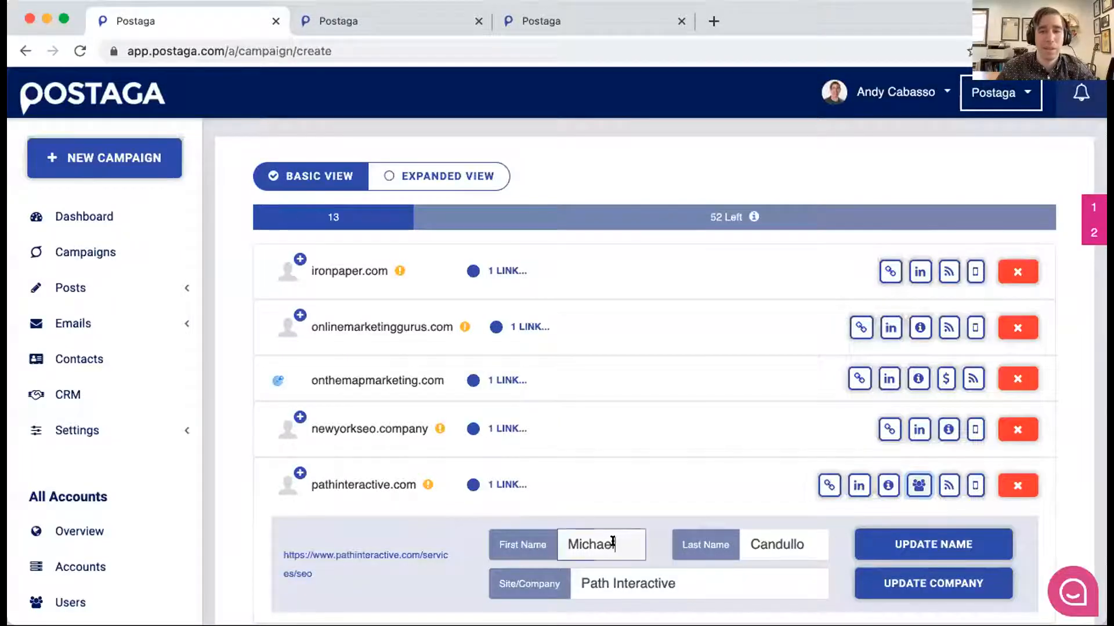
key("super+a")
key("super+v")
key("super+a")
key("shift+alt+Right")
key("shift+Right")
key("super+x")
key("Tab")
key("super+v")
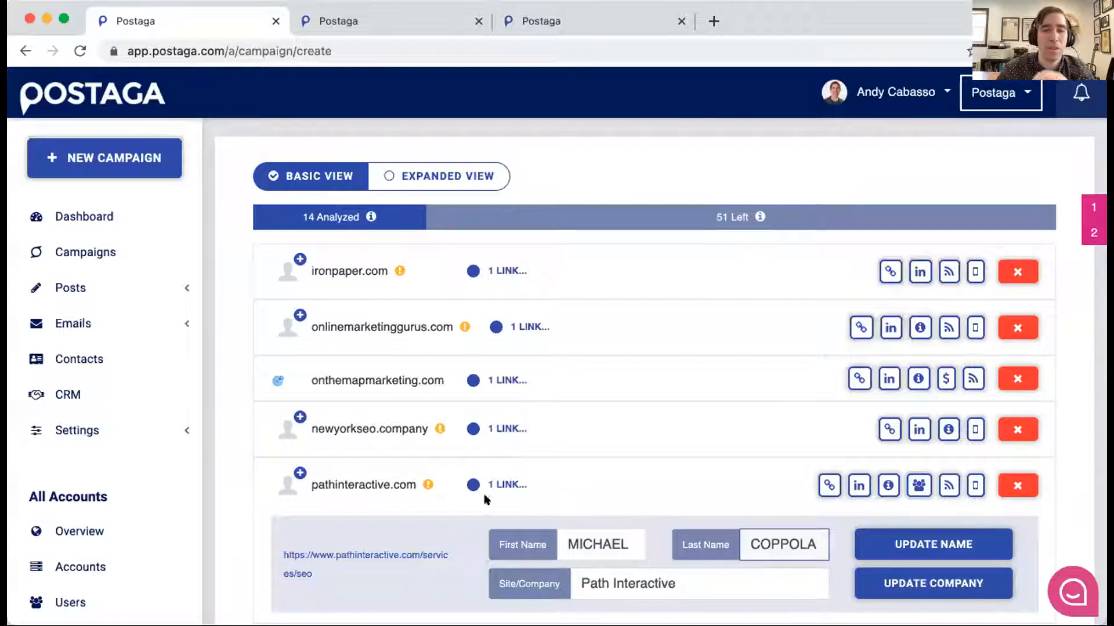
- Show the possible contacts for pathinteractive.com and use the suggested contact whose description lists him as the company's CEO
left_click(299, 472)
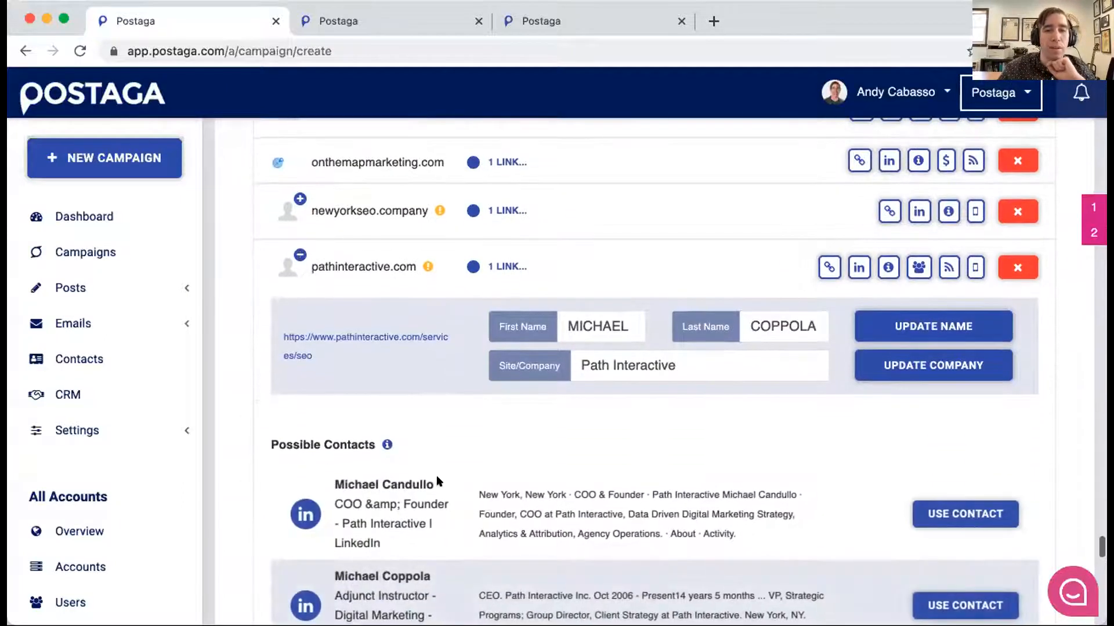
scroll(446, 470, "down", 3)
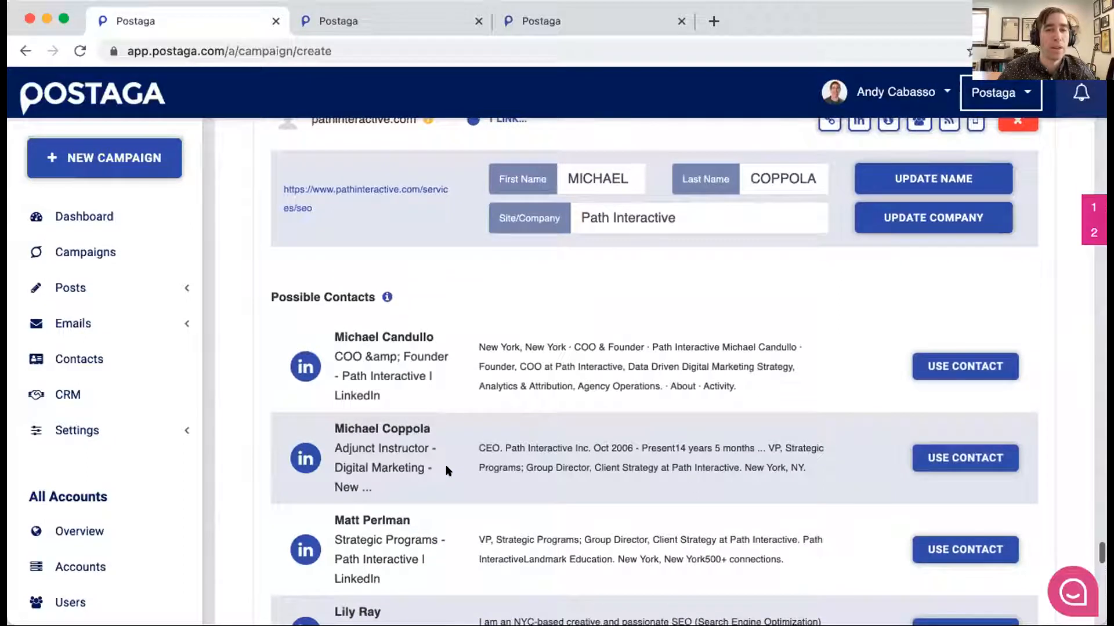
scroll(446, 471, "up", 2)
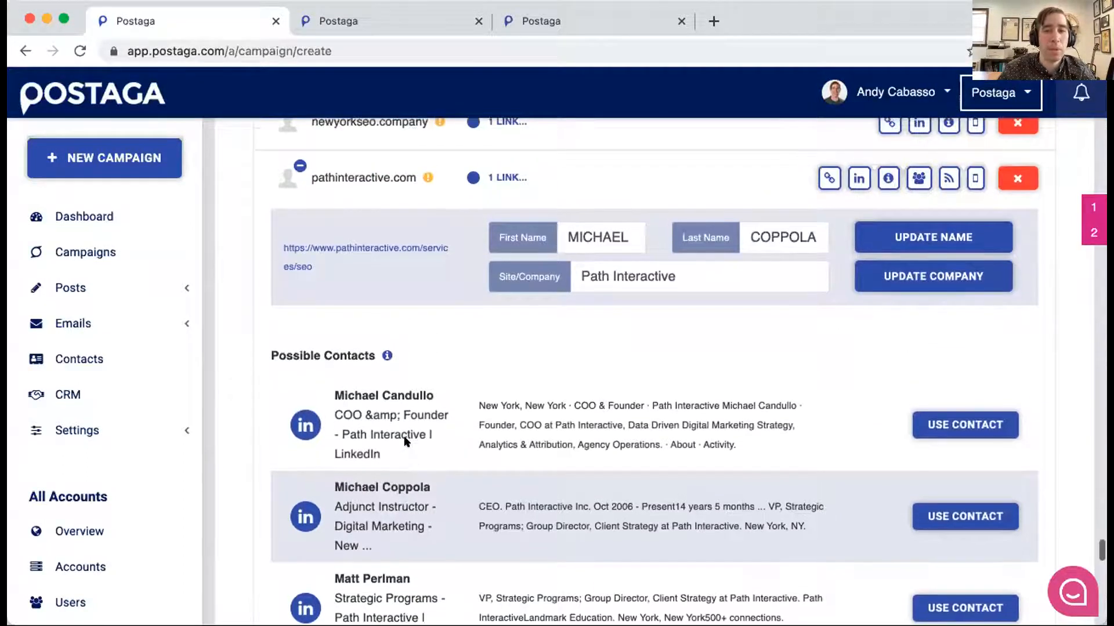
left_click(967, 514)
scroll(379, 221, "up", 4)
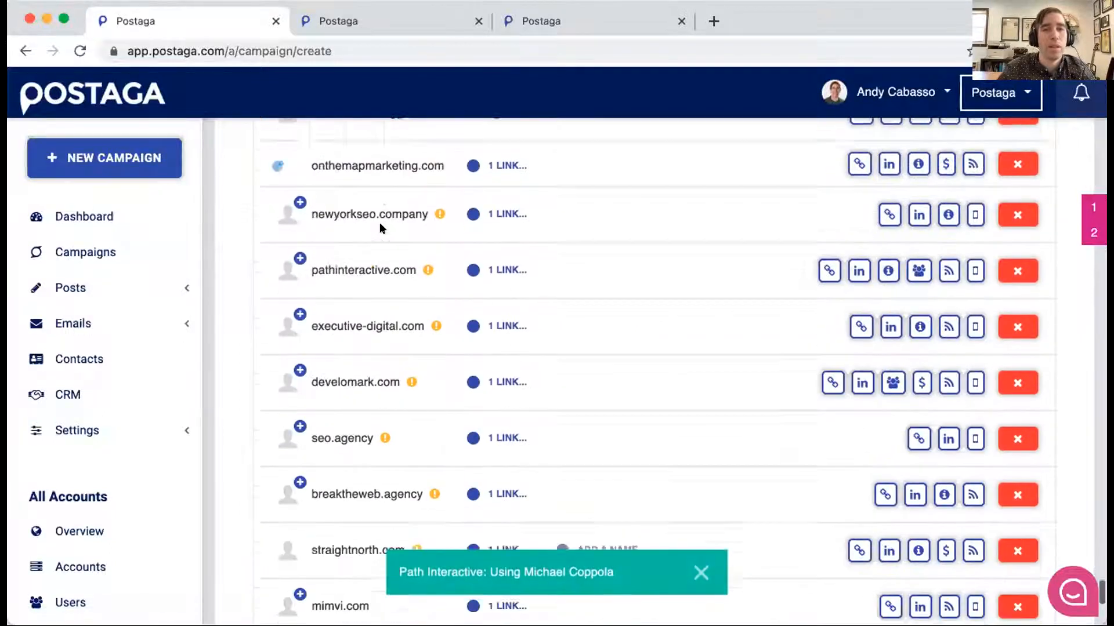
- Look through the list of leads and how far their analysis has progressed
scroll(379, 222, "up", 1)
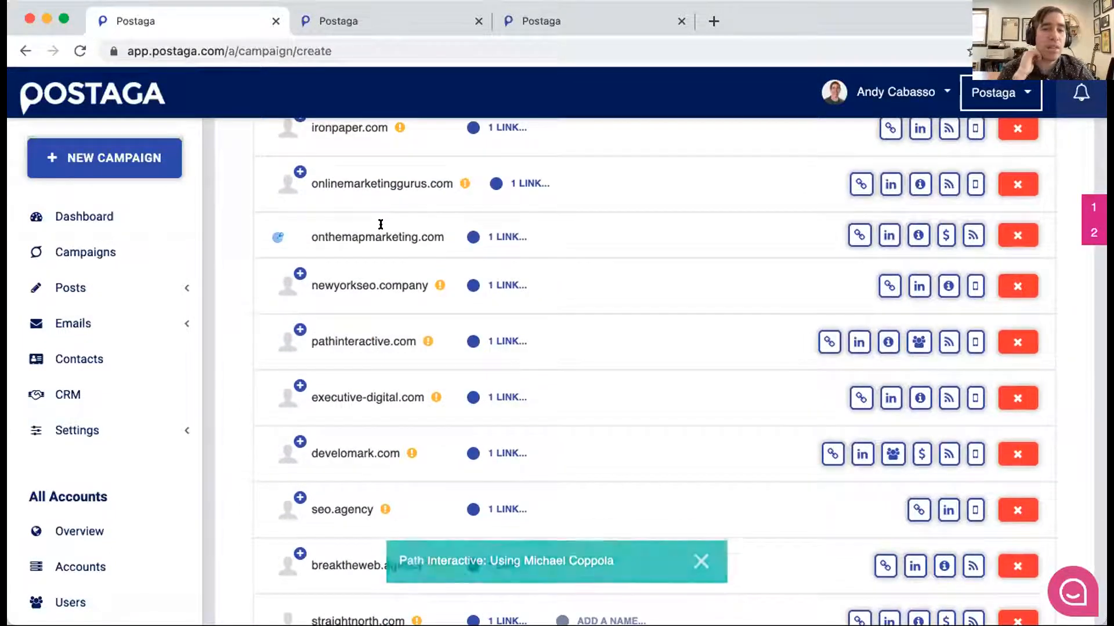
scroll(380, 224, "down", 3)
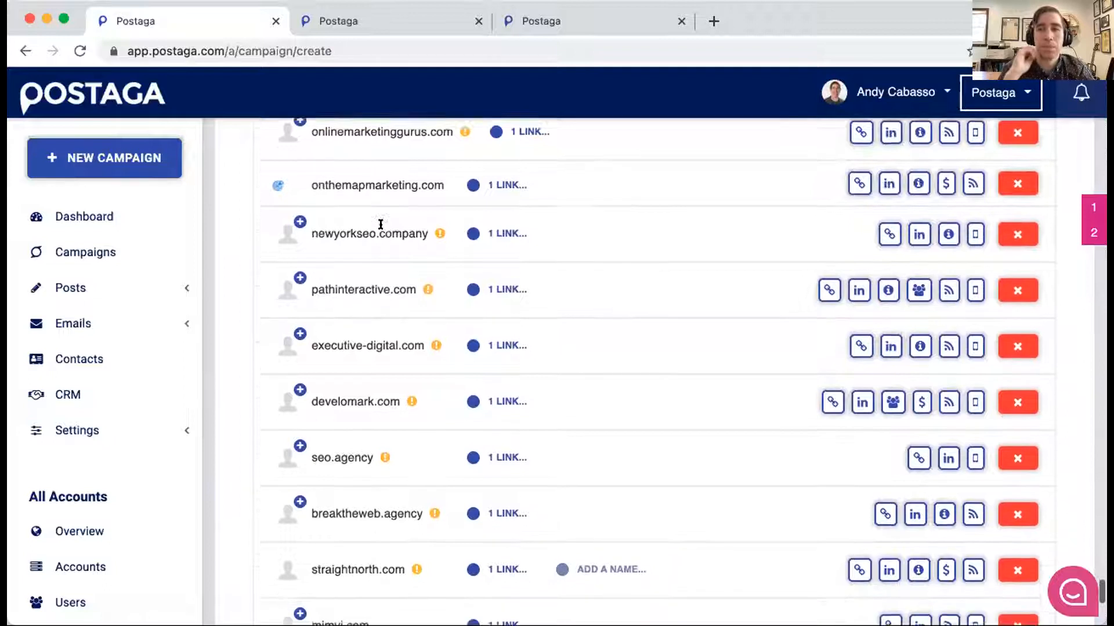
scroll(418, 355, "down", 4)
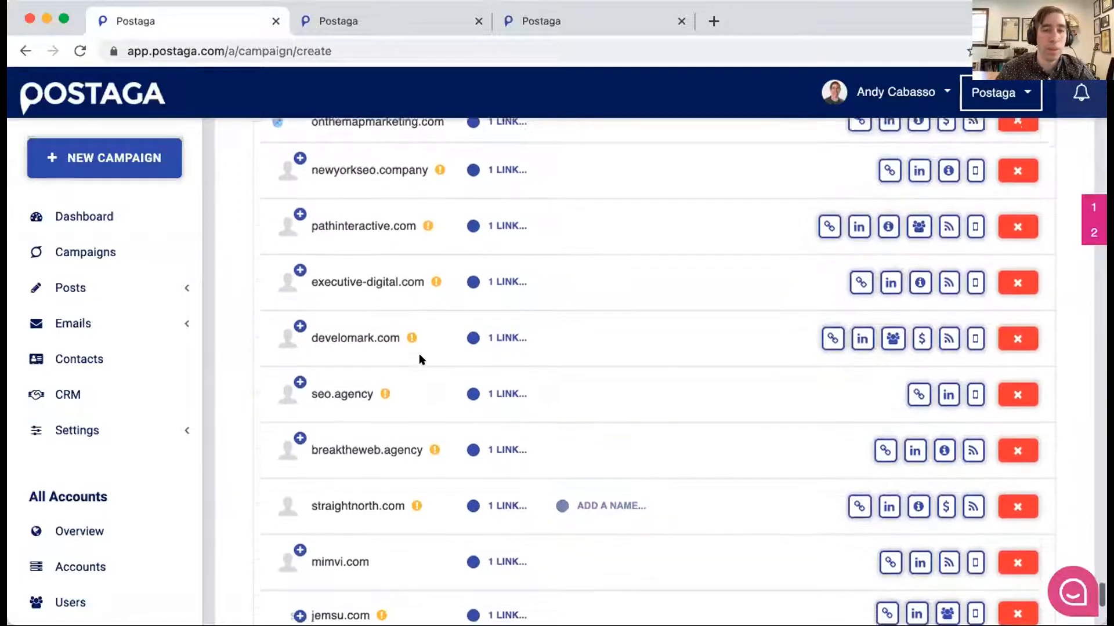
scroll(418, 355, "down", 5)
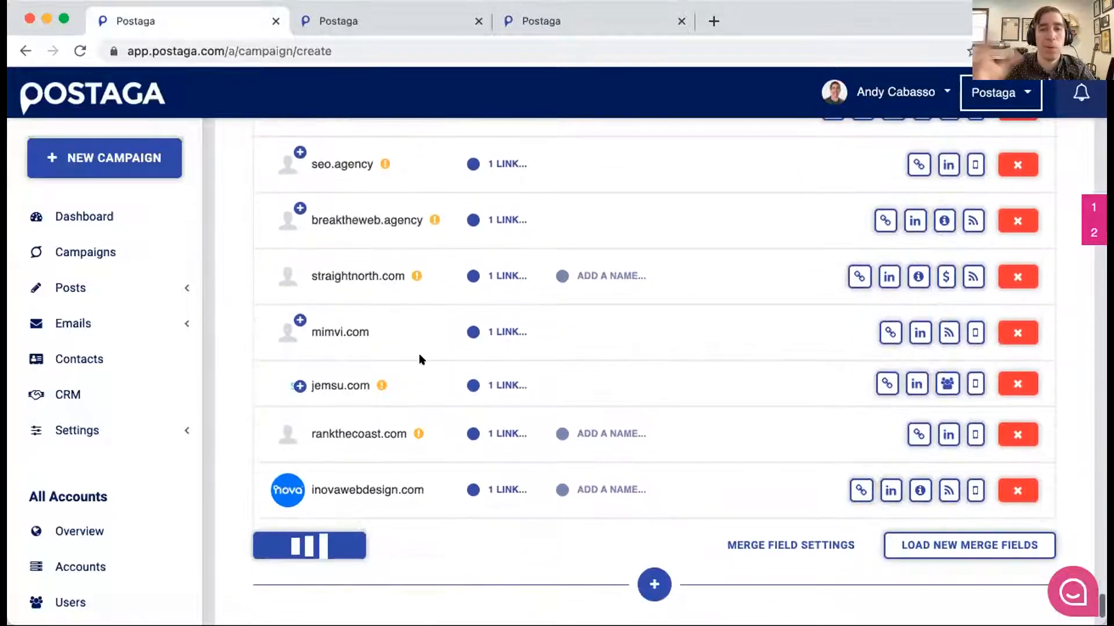
scroll(432, 348, "up", 3)
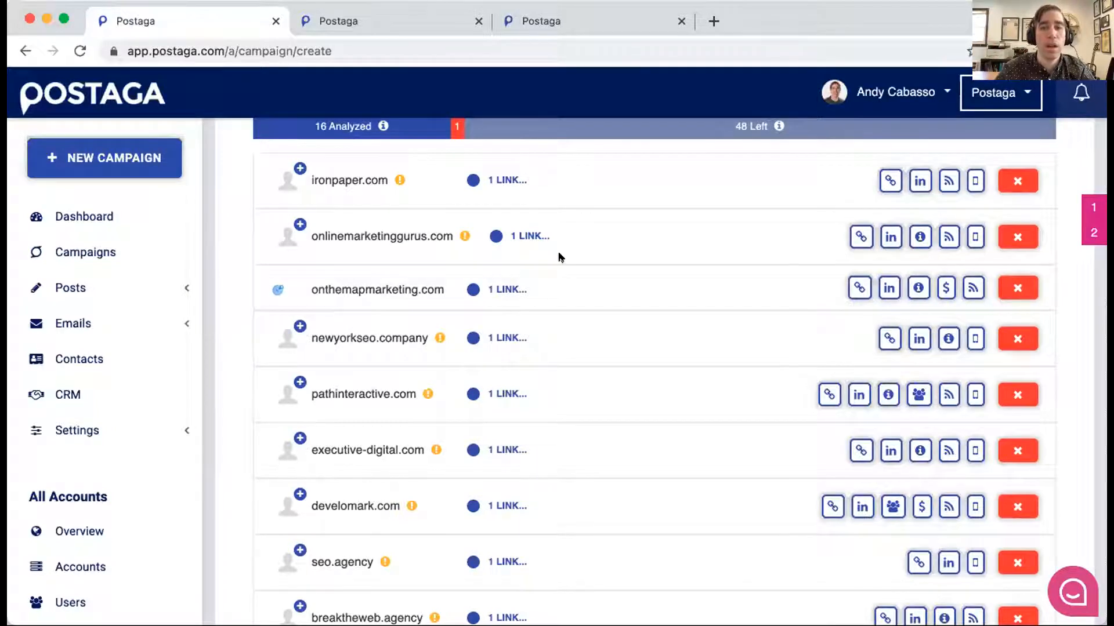
scroll(560, 257, "down", 4)
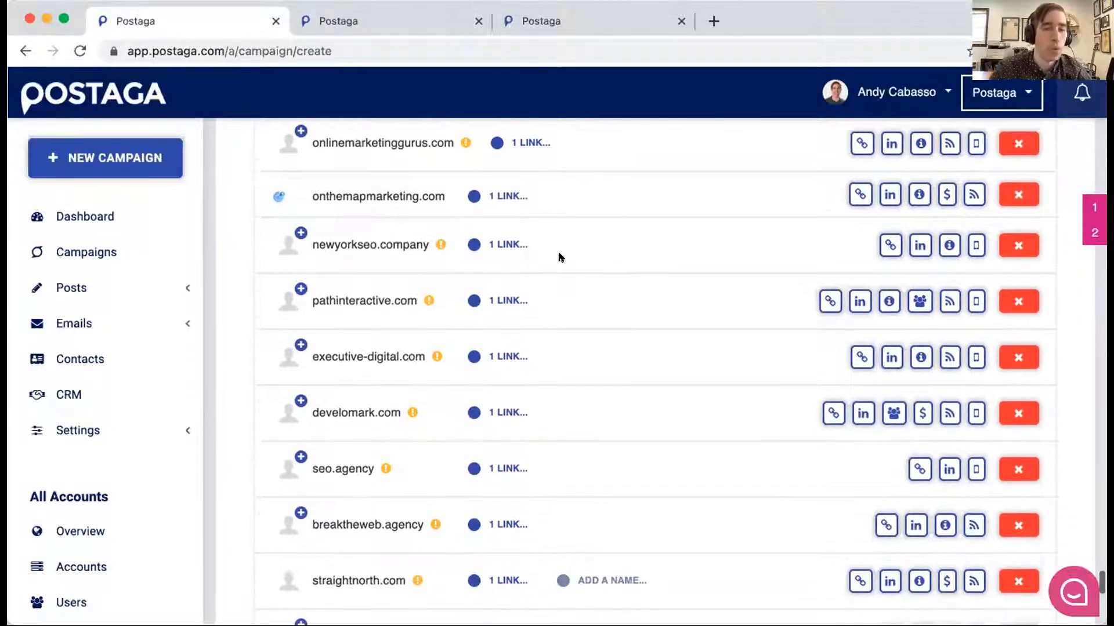
scroll(560, 257, "down", 10)
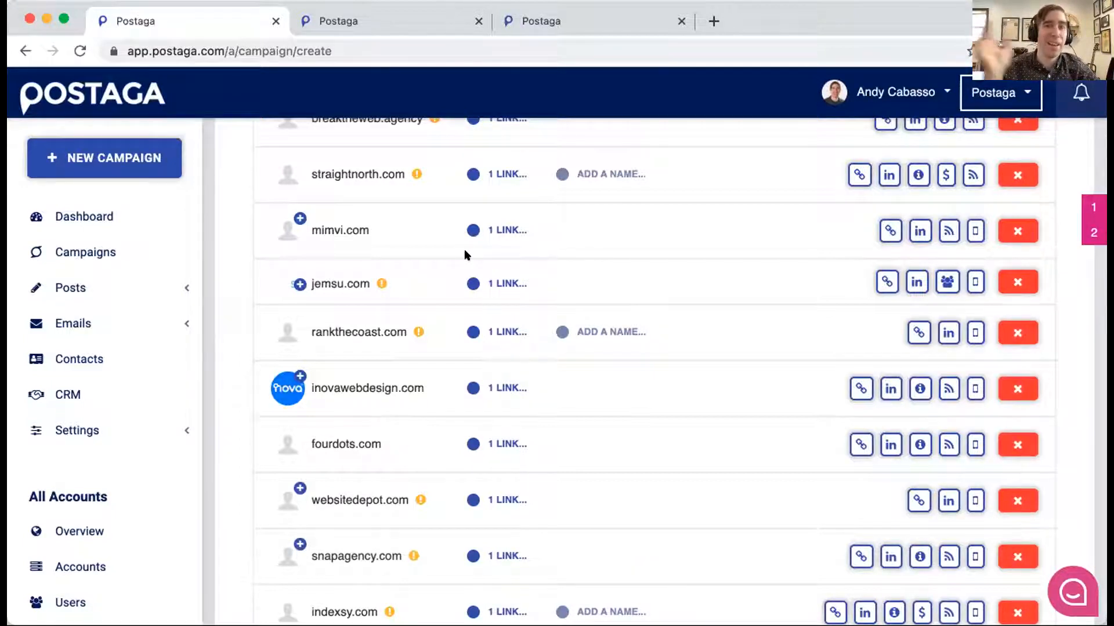
- Switch to the fully analyzed campaign in the second browser tab and go past its Links list to the Contacts section
key("ctrl+Tab")
scroll(463, 287, "down", 1)
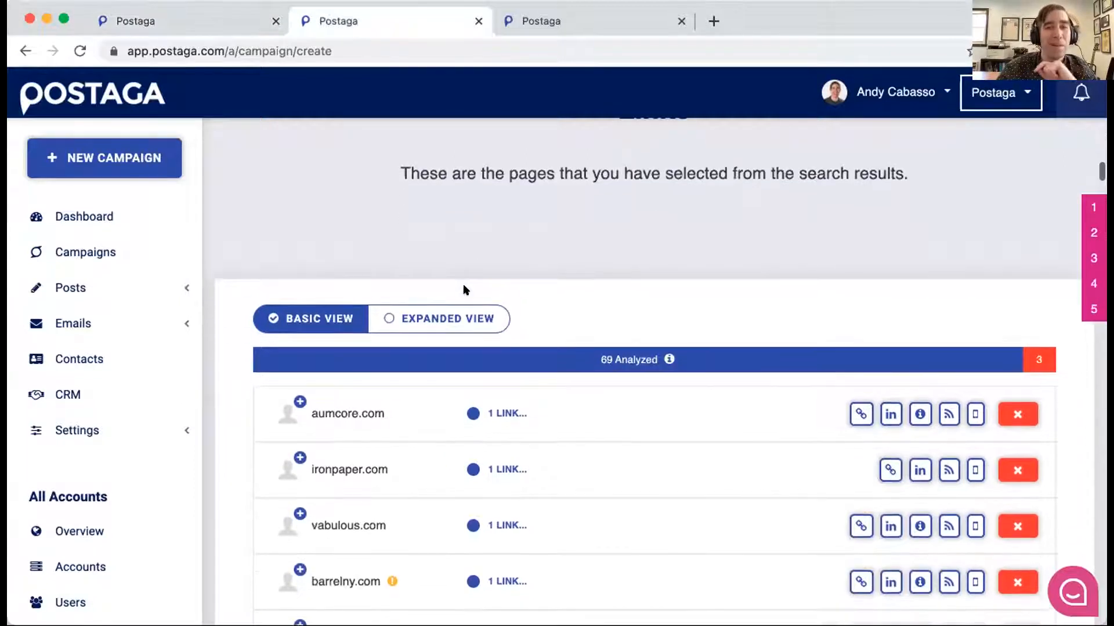
scroll(463, 289, "up", 1)
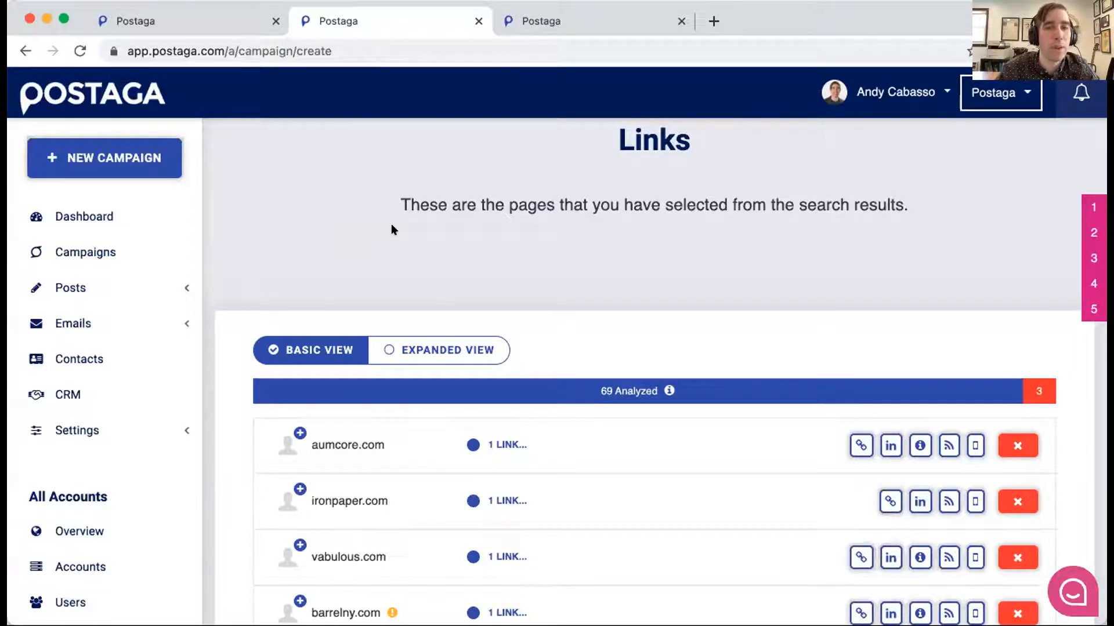
scroll(470, 234, "down", 4)
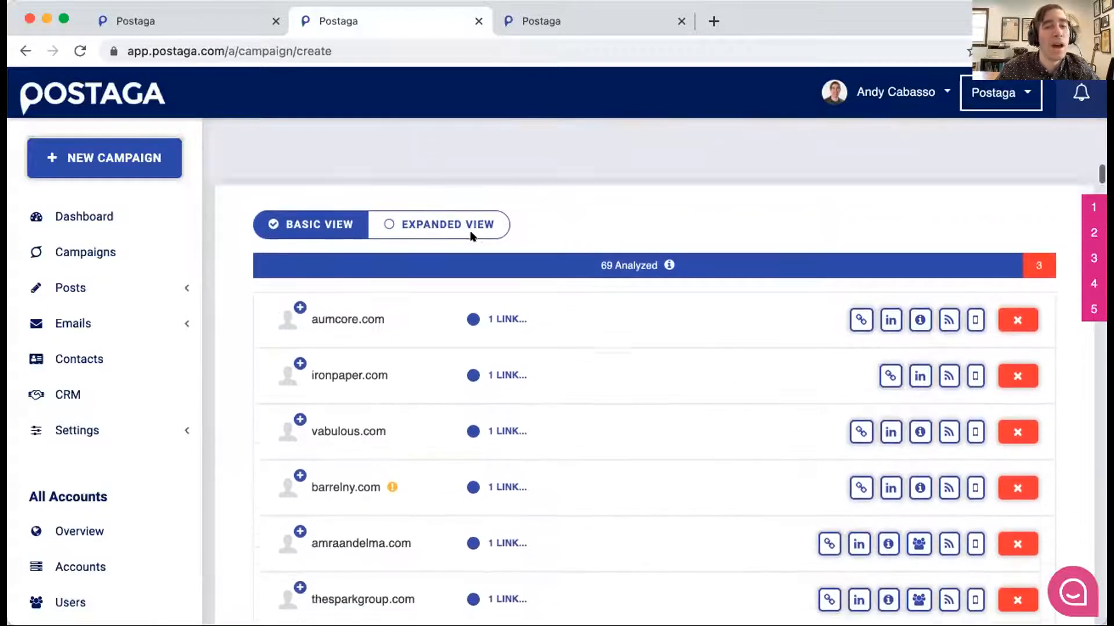
scroll(470, 234, "down", 20)
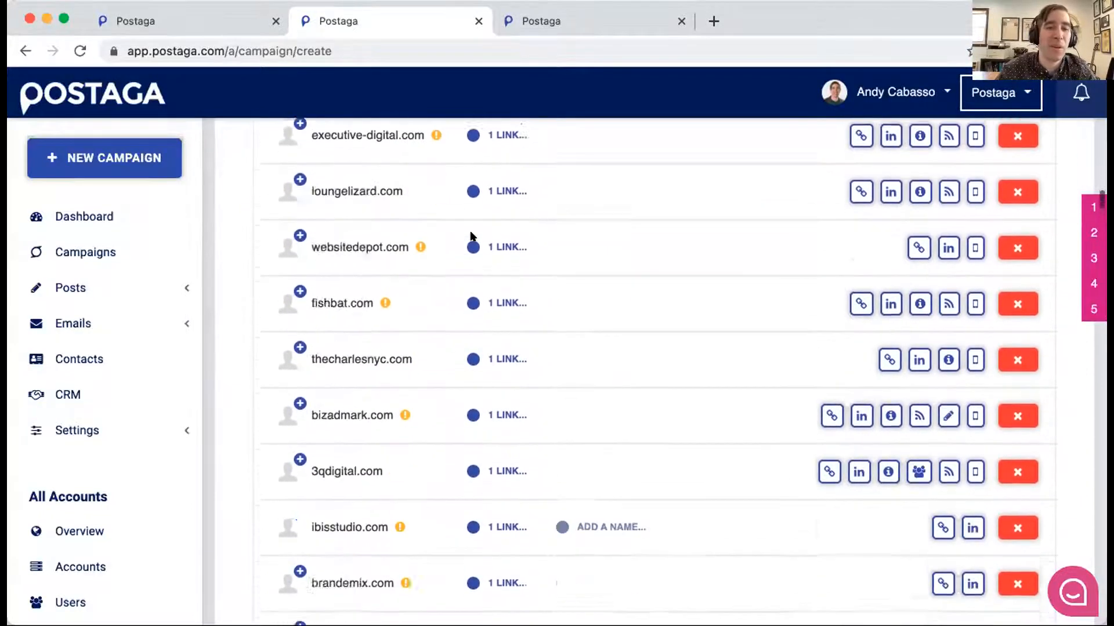
scroll(471, 236, "down", 20)
scroll(470, 235, "down", 20)
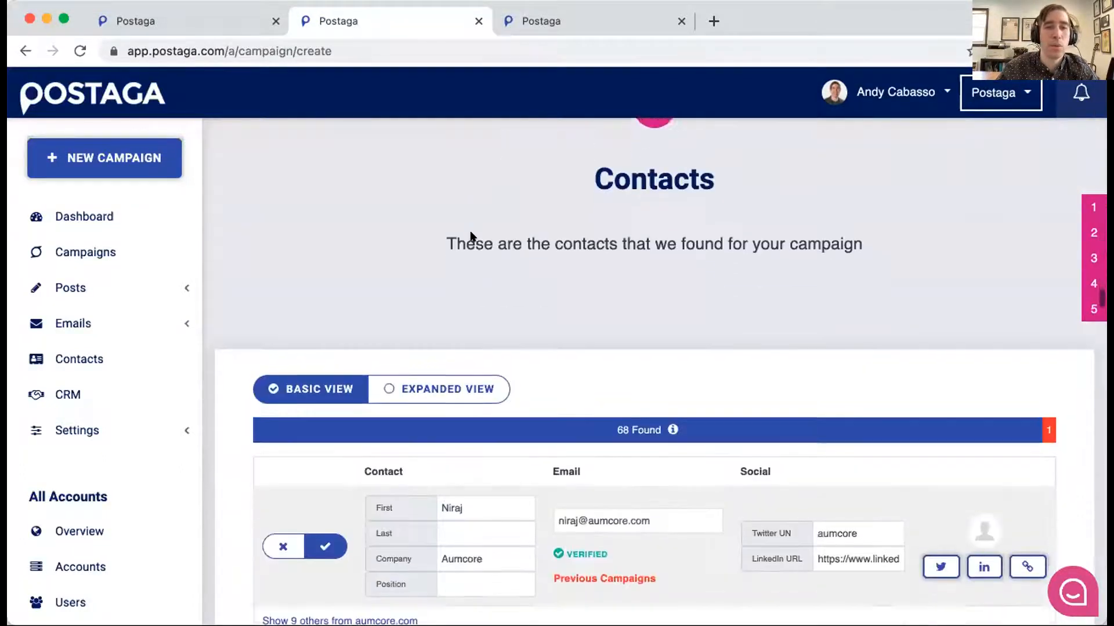
- Check which previous campaigns already reached the aumcore.com contact, and close the overview
scroll(470, 235, "down", 2)
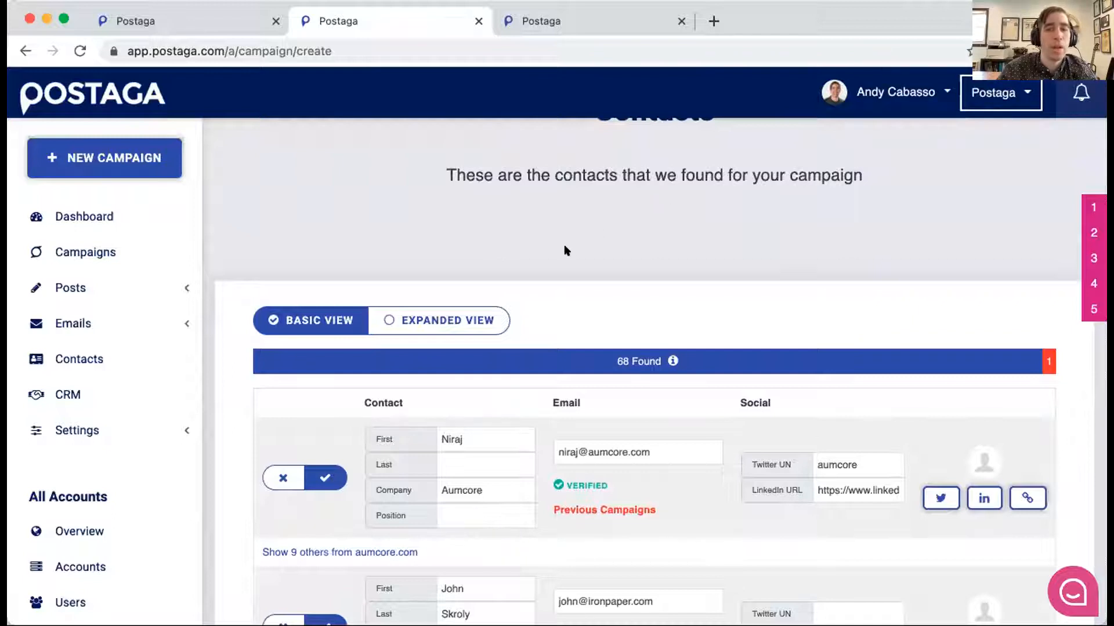
scroll(566, 251, "down", 4)
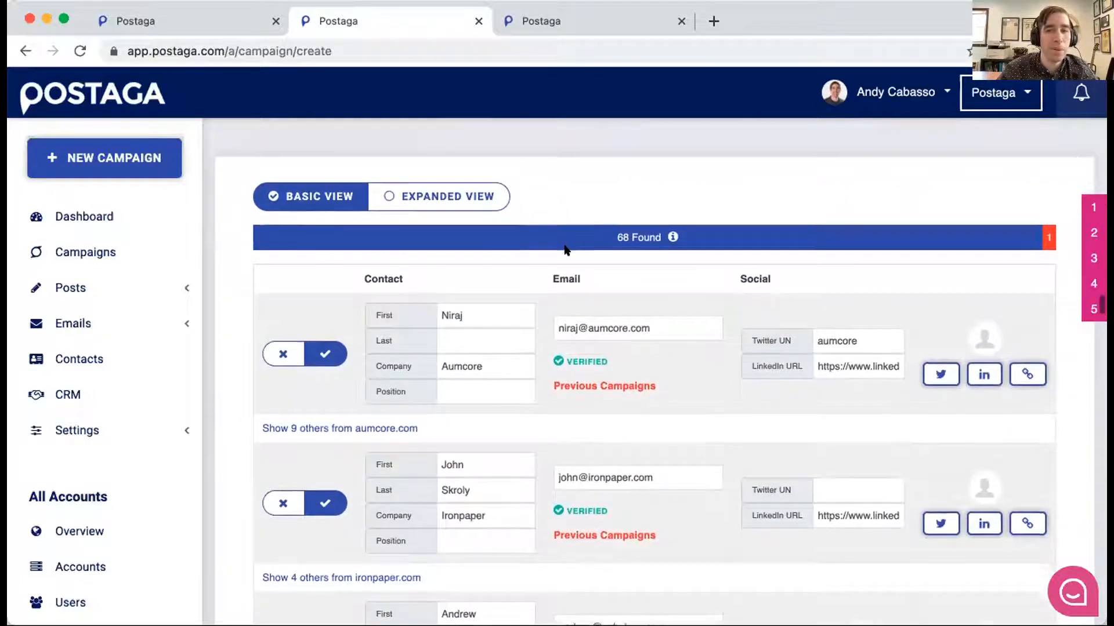
scroll(563, 246, "down", 1)
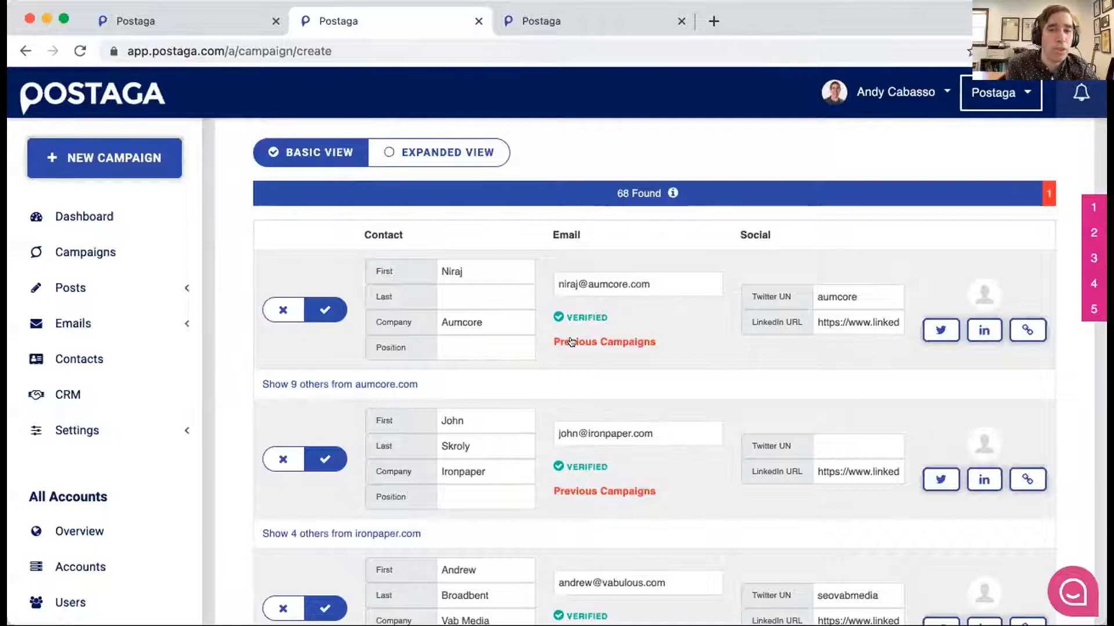
left_click(618, 340)
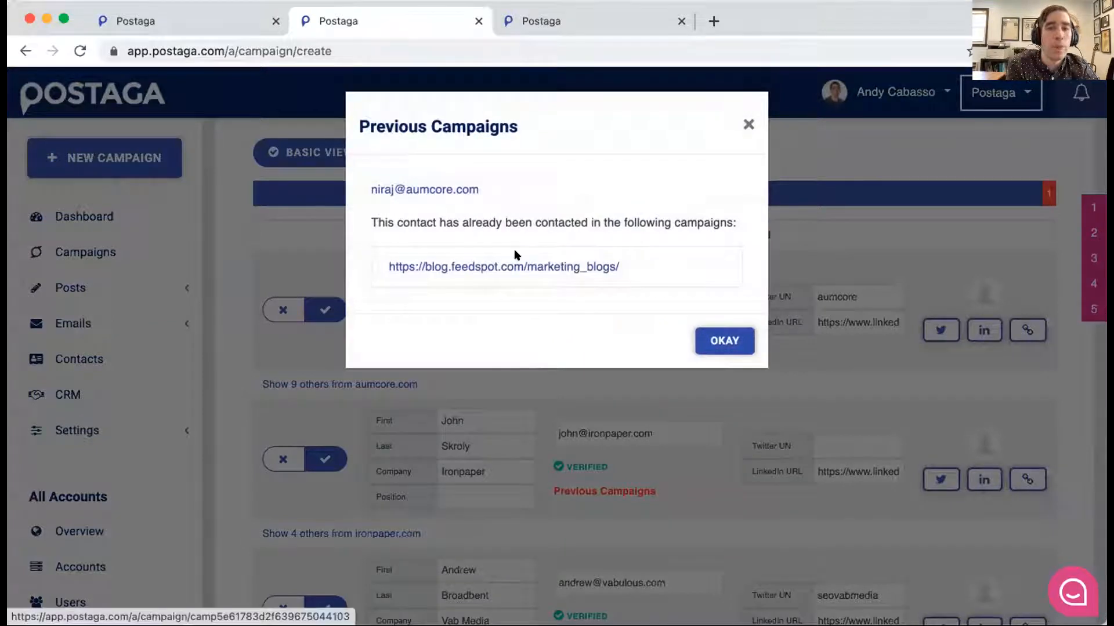
left_click(747, 122)
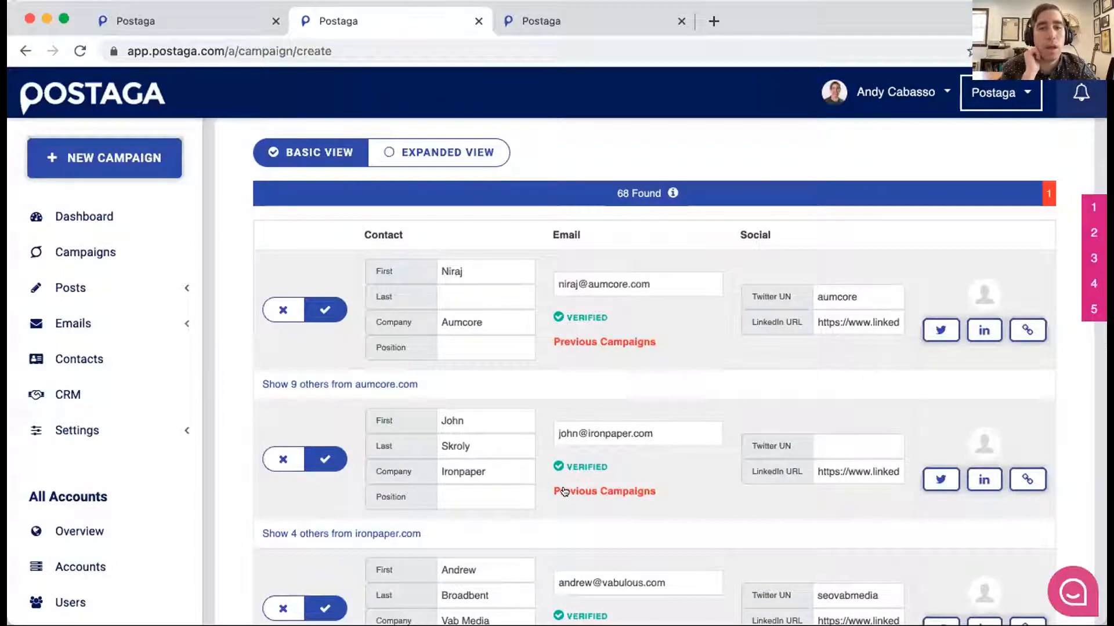
- Check which previous campaigns already reached the ironpaper.com contact, and close the overview
scroll(604, 462, "down", 1)
mouse_move(591, 410)
scroll(591, 410, "down", 1)
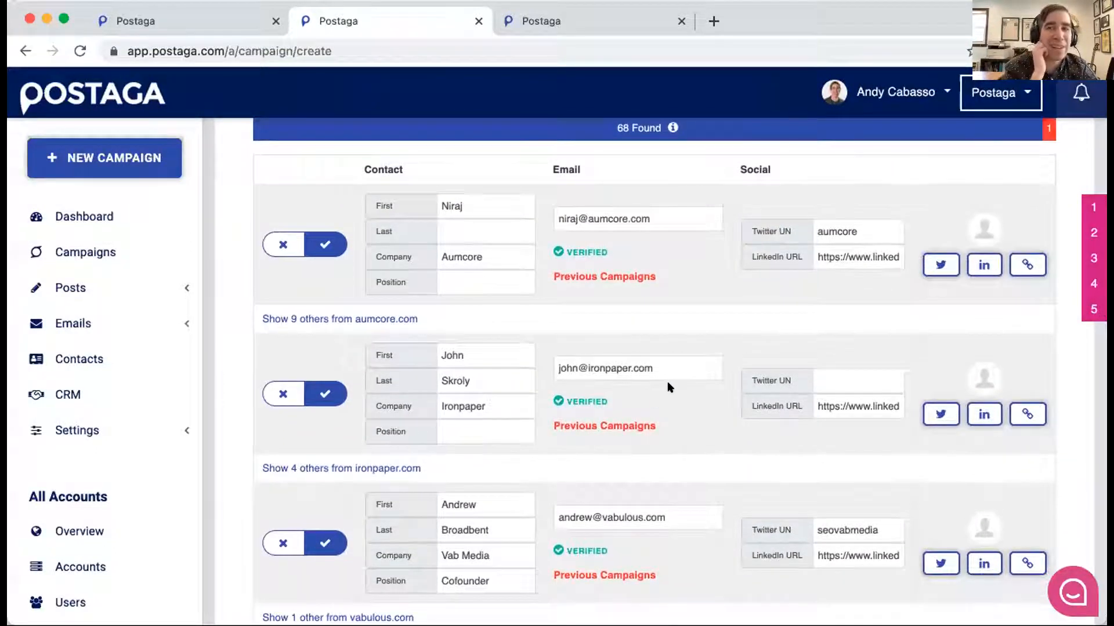
left_click(616, 423)
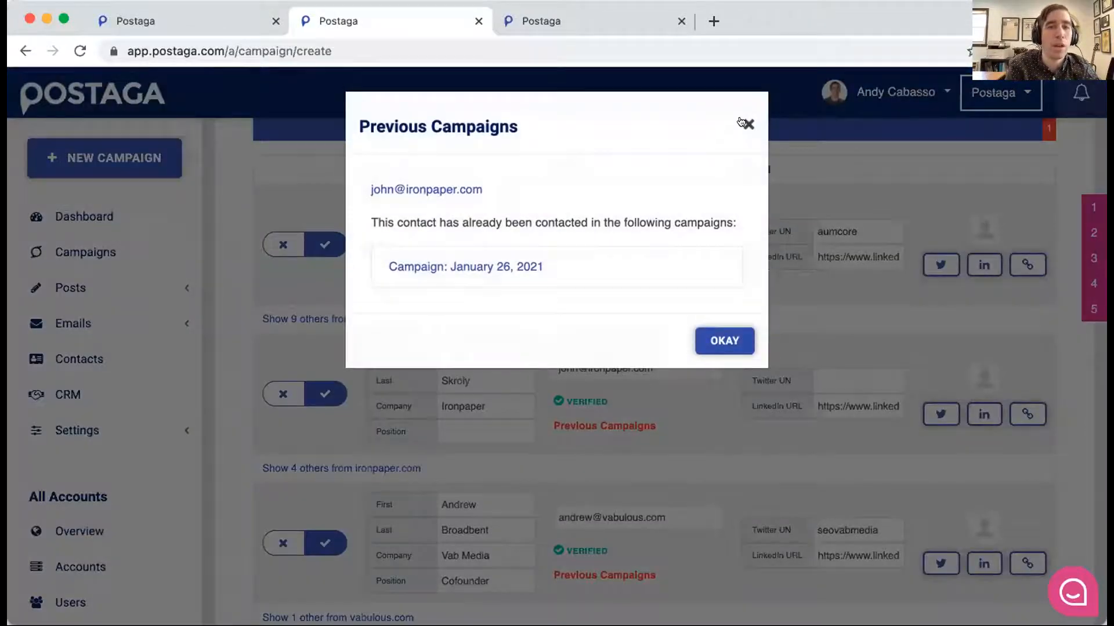
left_click(745, 123)
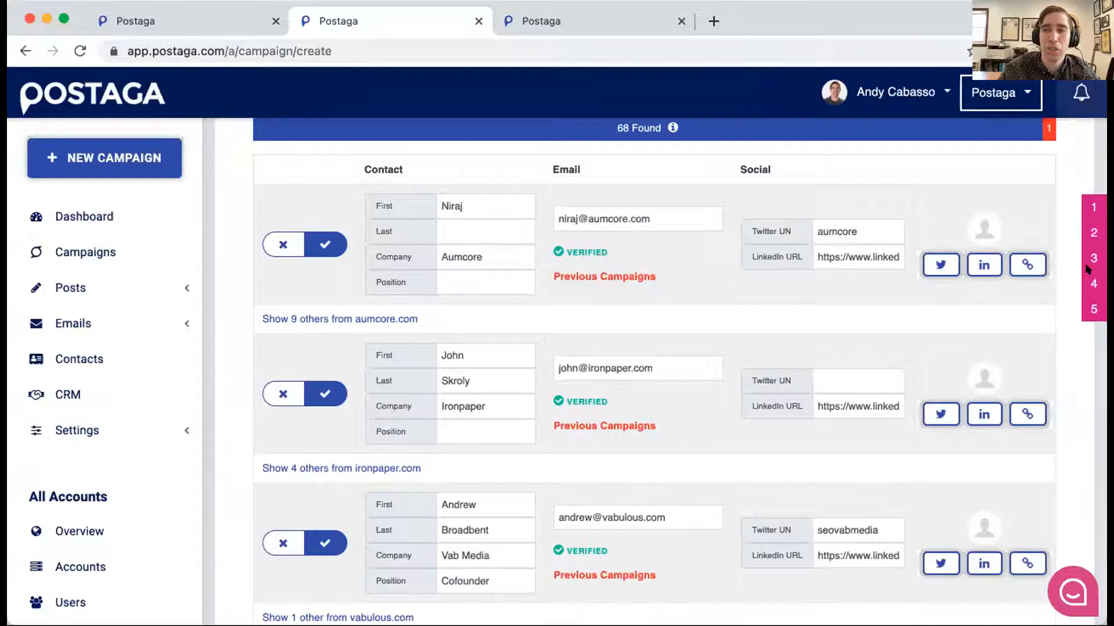
- Show the extra options beneath the contact list and remove all contacts with previous campaigns
scroll(1088, 270, "down", 10)
scroll(810, 281, "up", 4)
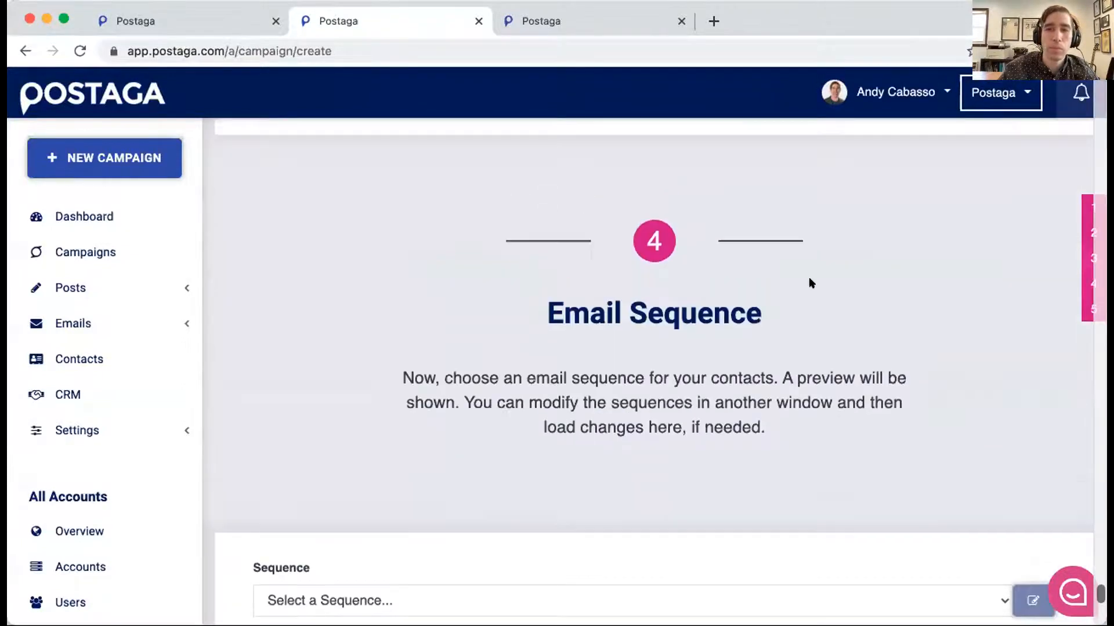
scroll(677, 273, "up", 10)
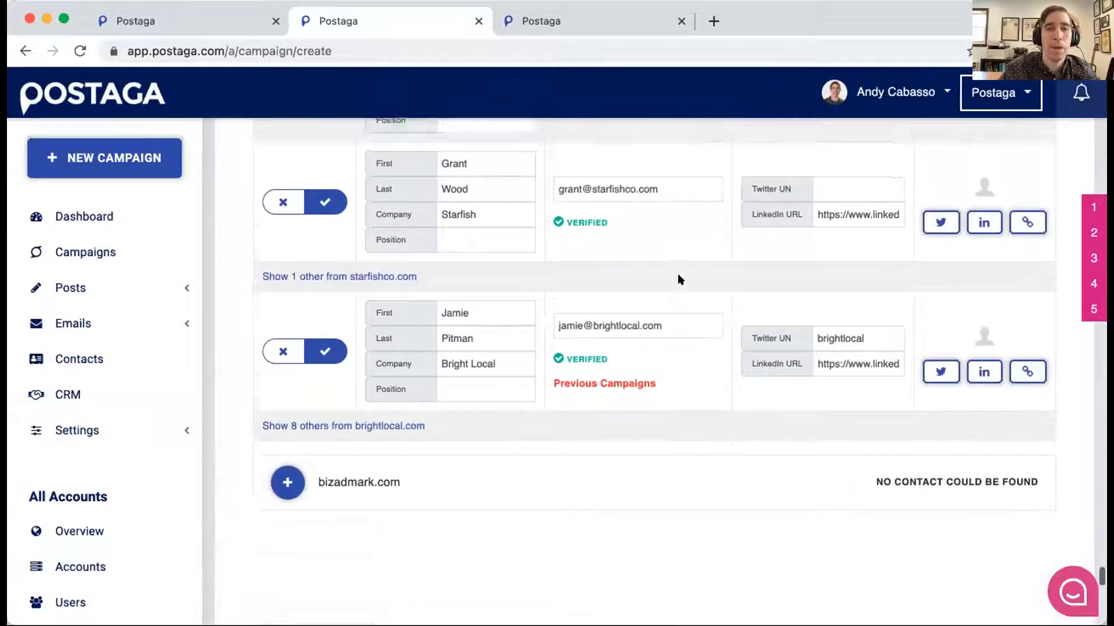
scroll(690, 212, "down", 8)
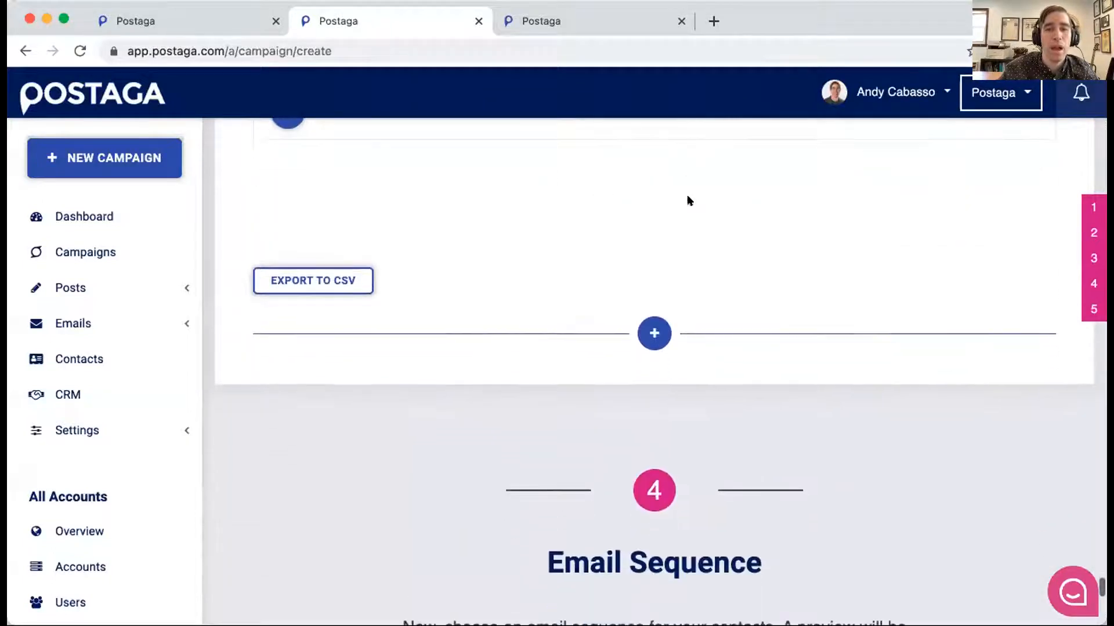
left_click(655, 330)
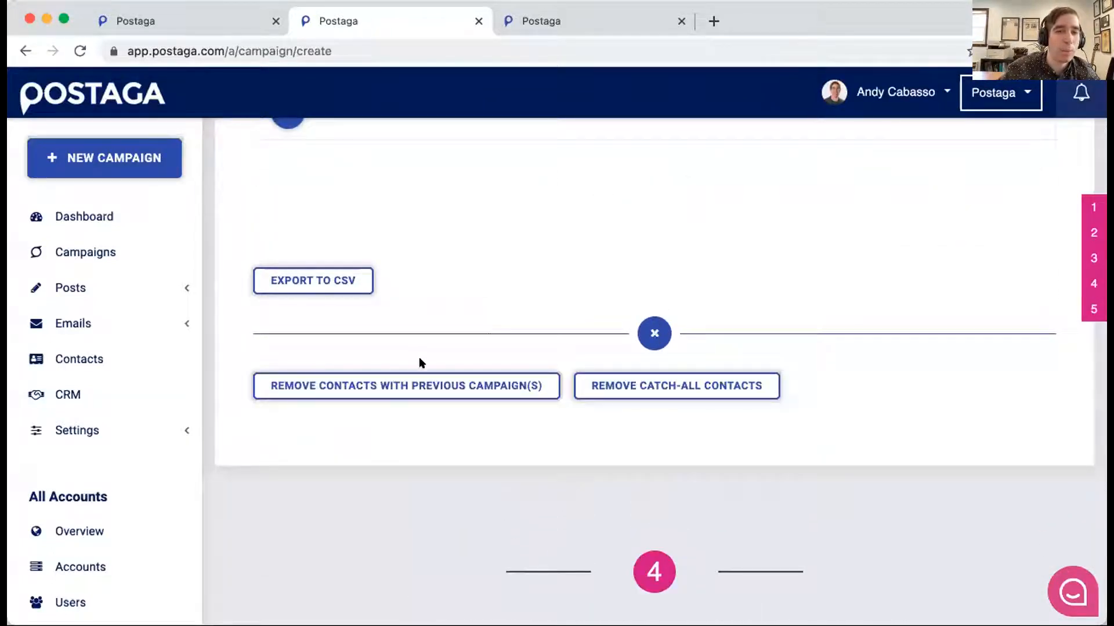
left_click(397, 387)
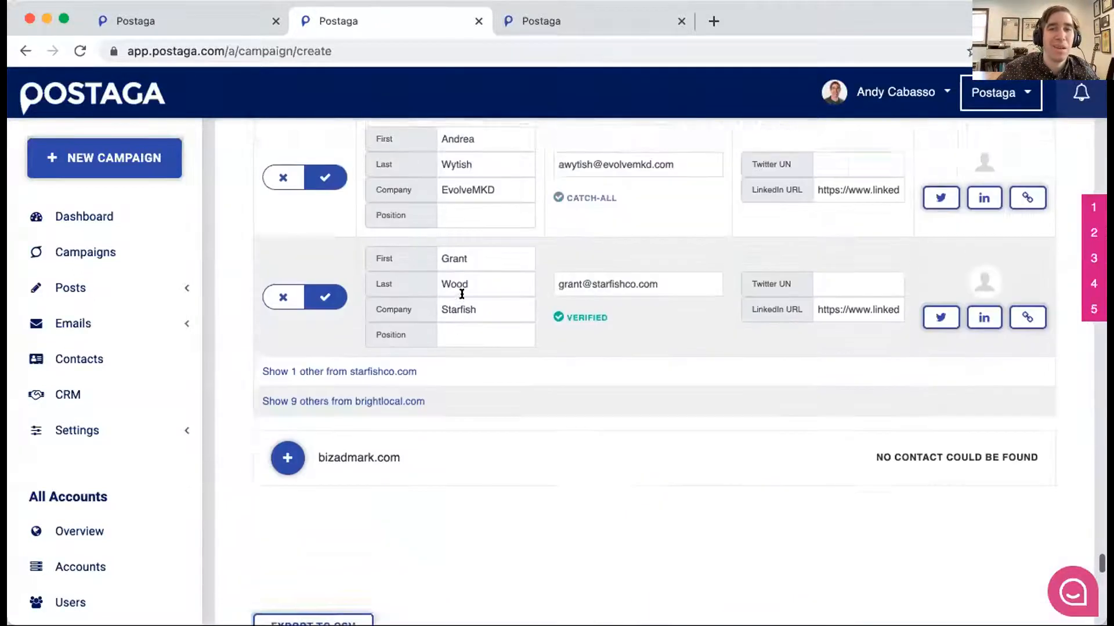
- Review the remaining contacts and read what the Verified and Catch-All statuses of their email addresses mean
scroll(462, 294, "up", 20)
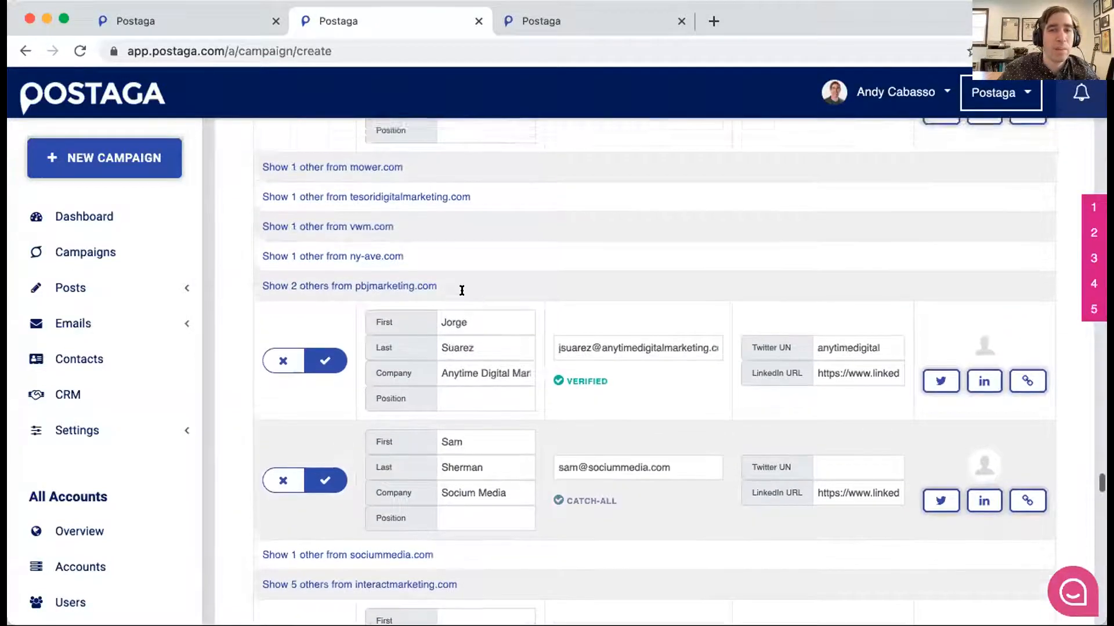
scroll(462, 290, "up", 10)
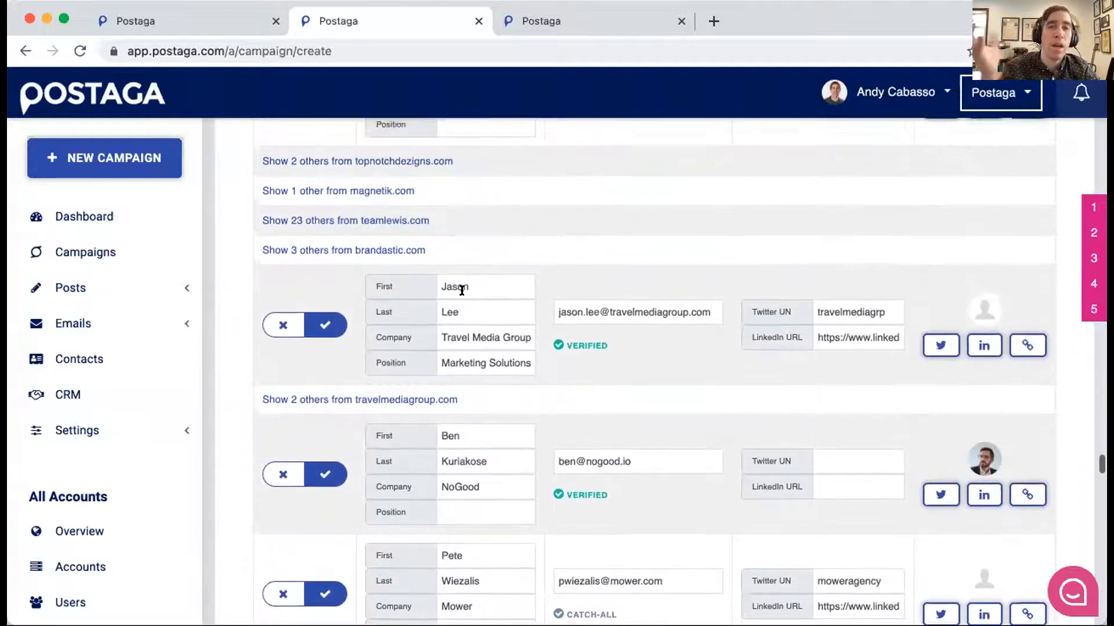
scroll(461, 290, "up", 2)
scroll(473, 293, "down", 1)
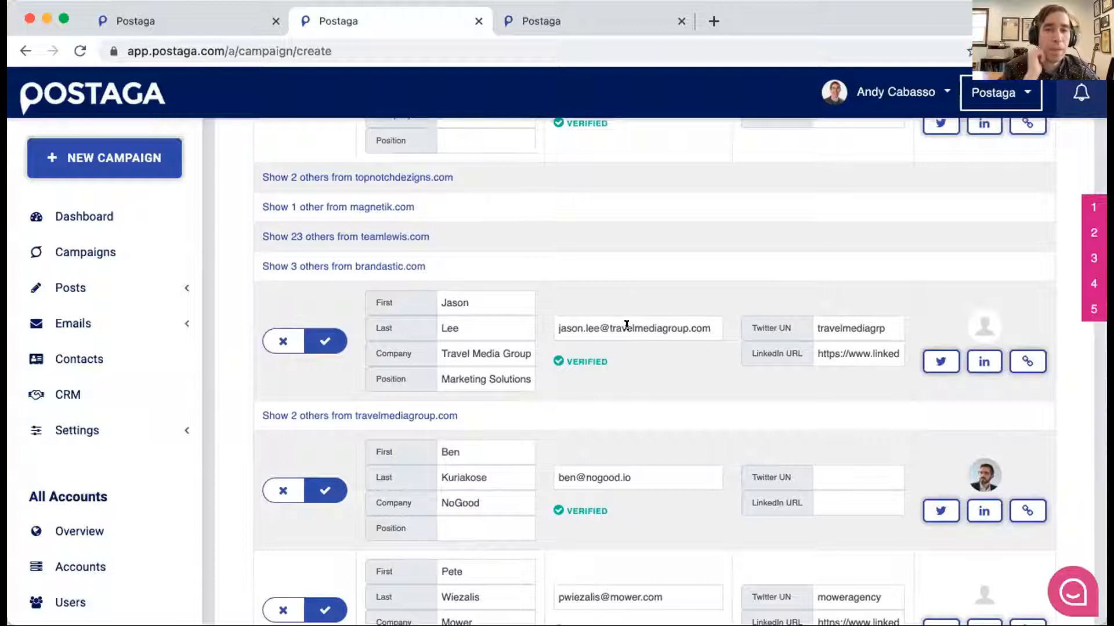
scroll(626, 325, "down", 1)
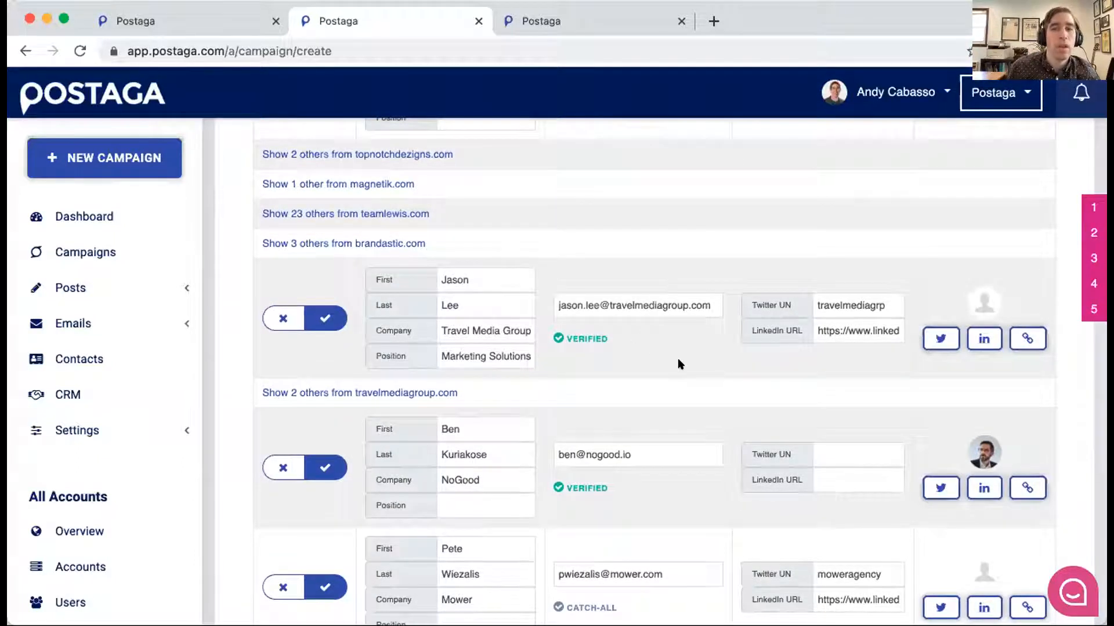
mouse_move(587, 339)
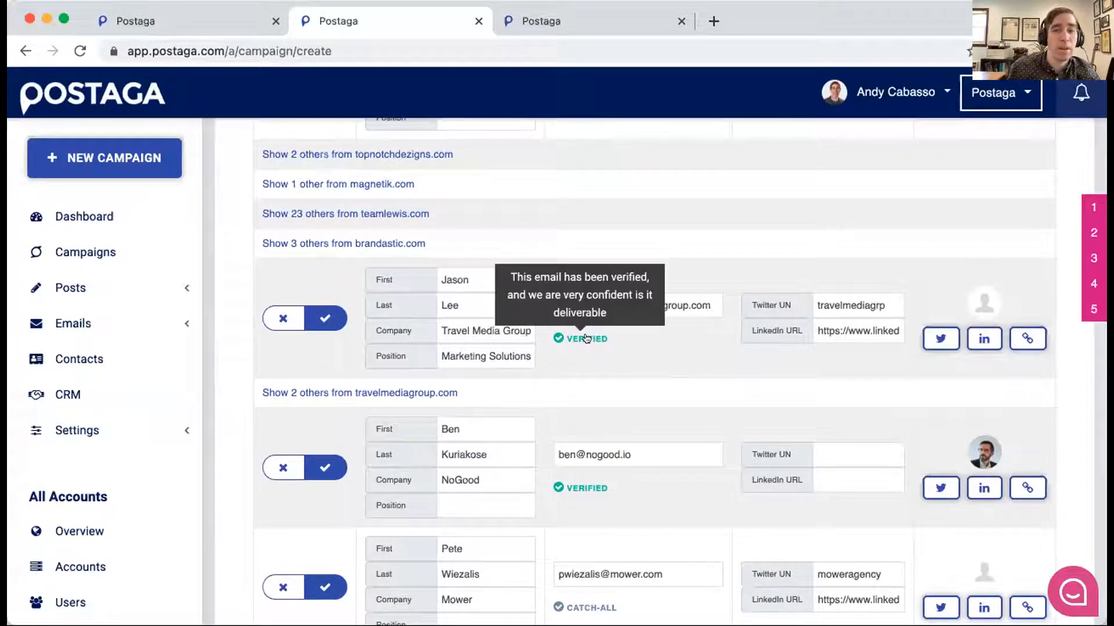
scroll(587, 338, "down", 4)
mouse_move(602, 515)
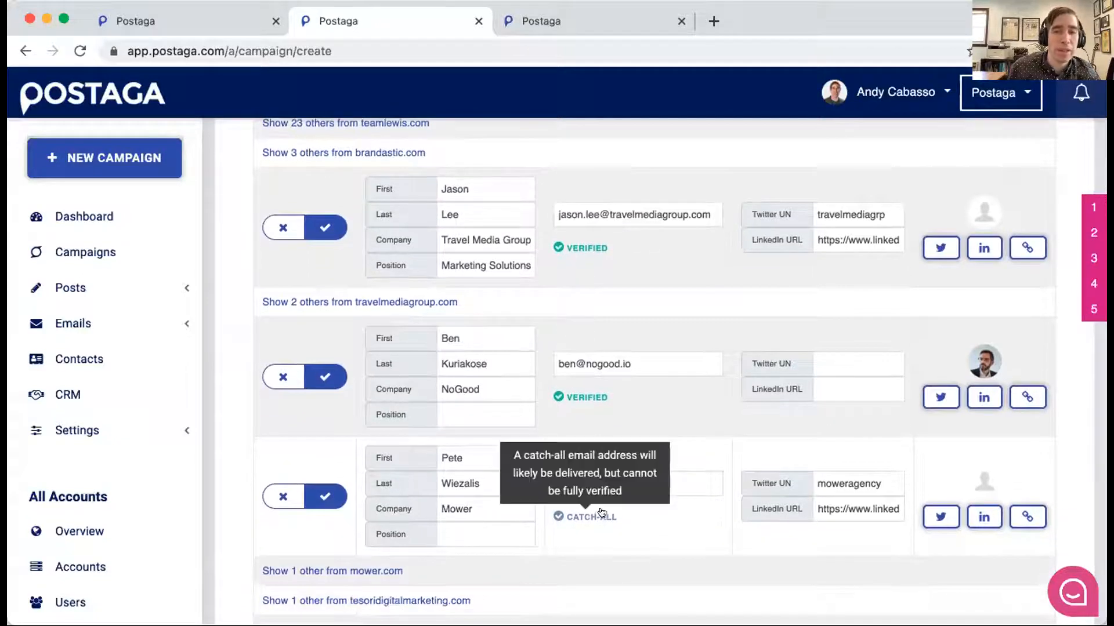
- Open the prefilled tweet and the LinkedIn profile of the Anytime Digital Marketing contact in separate browser tabs
scroll(618, 344, "down", 3)
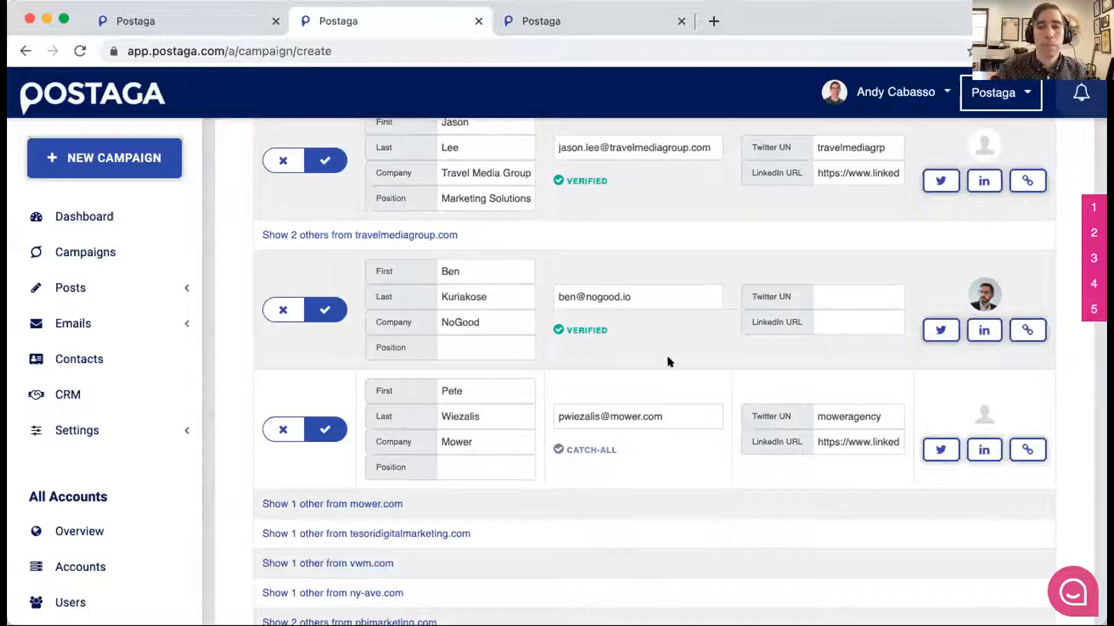
scroll(735, 282, "down", 2)
scroll(736, 282, "down", 3)
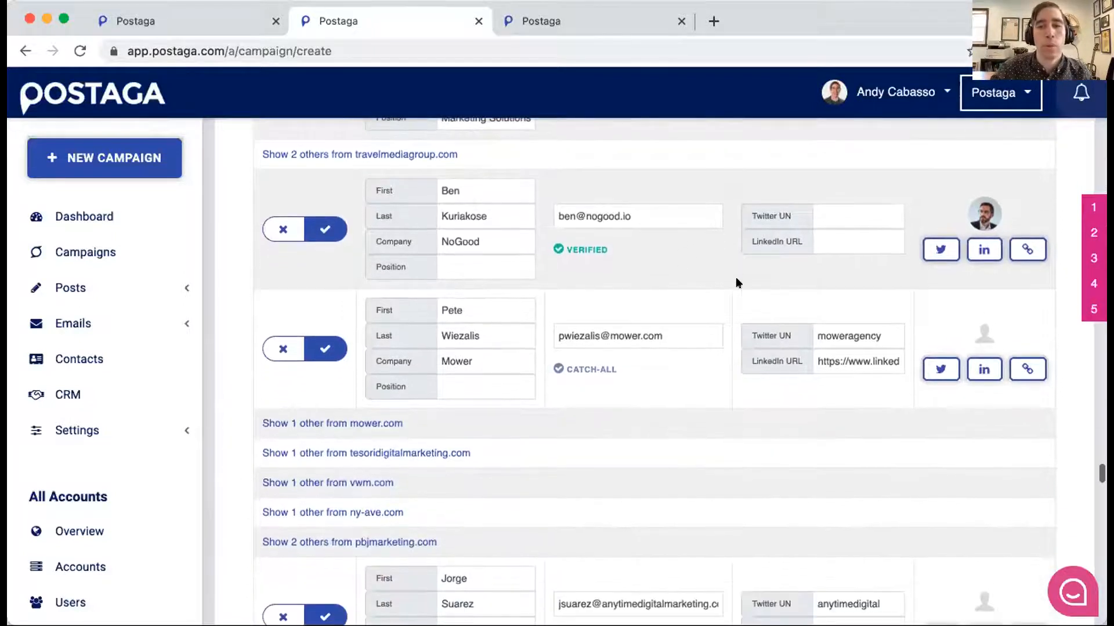
scroll(736, 278, "down", 2)
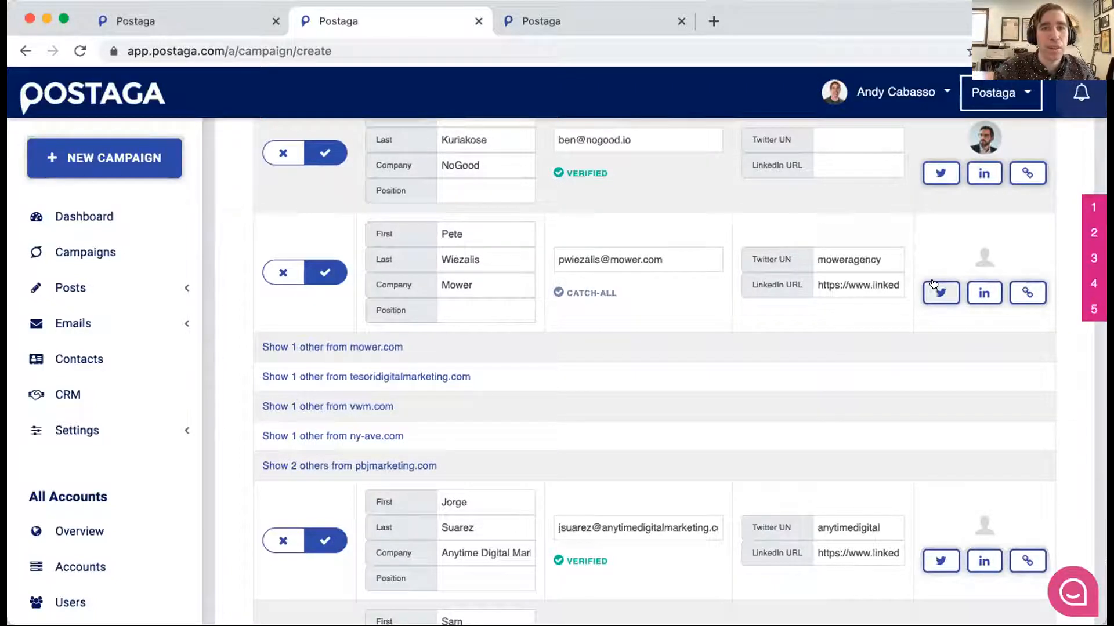
scroll(732, 237, "down", 2)
scroll(754, 252, "down", 5)
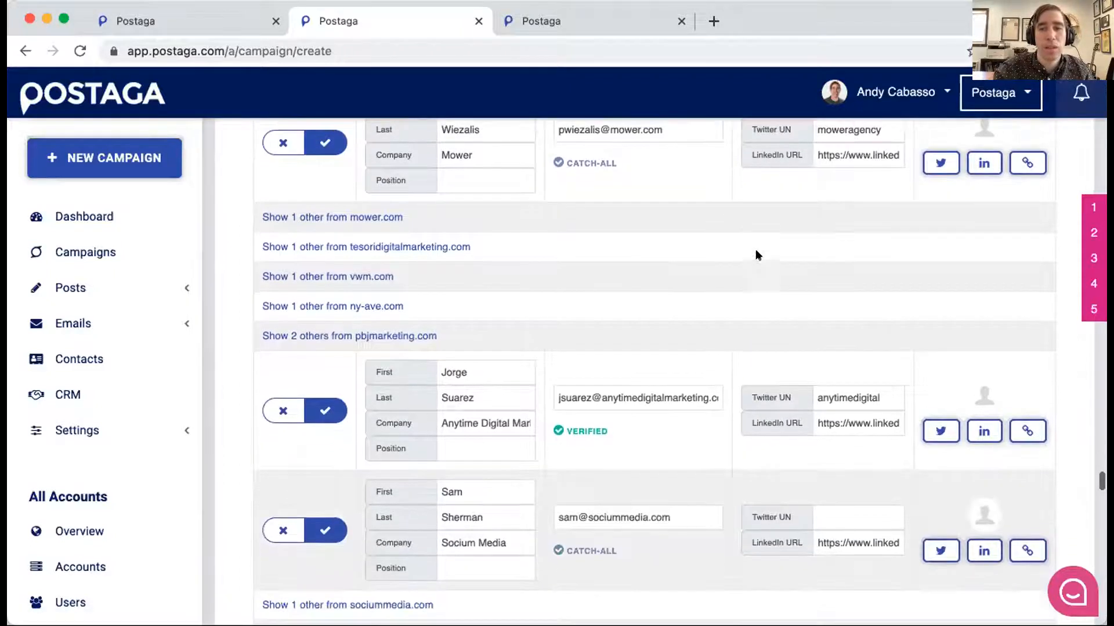
scroll(946, 295, "down", 1)
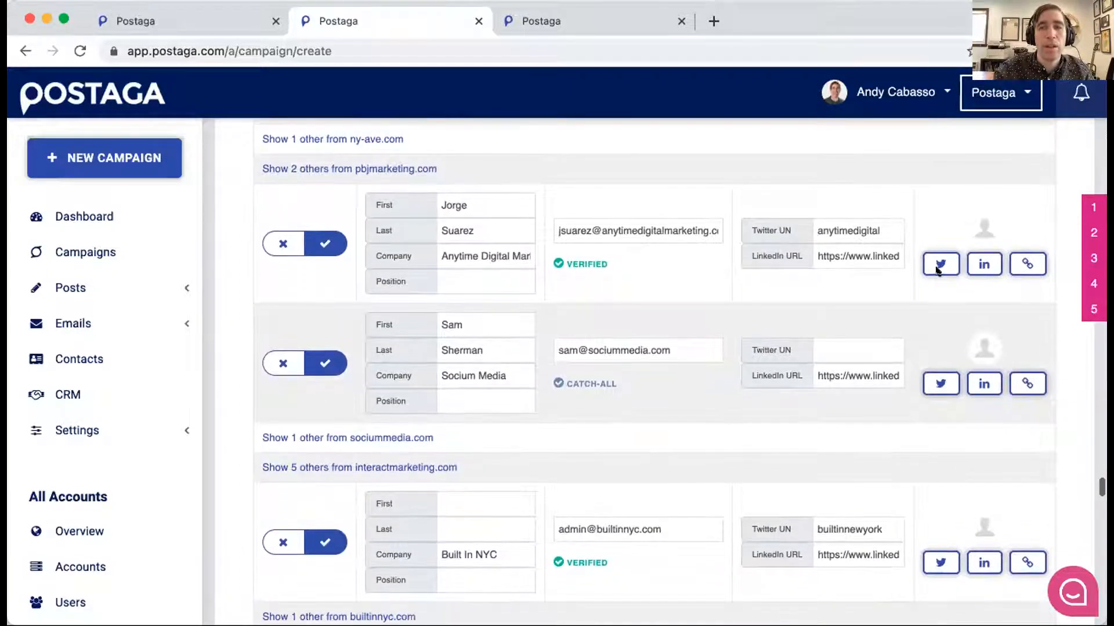
left_click(942, 259)
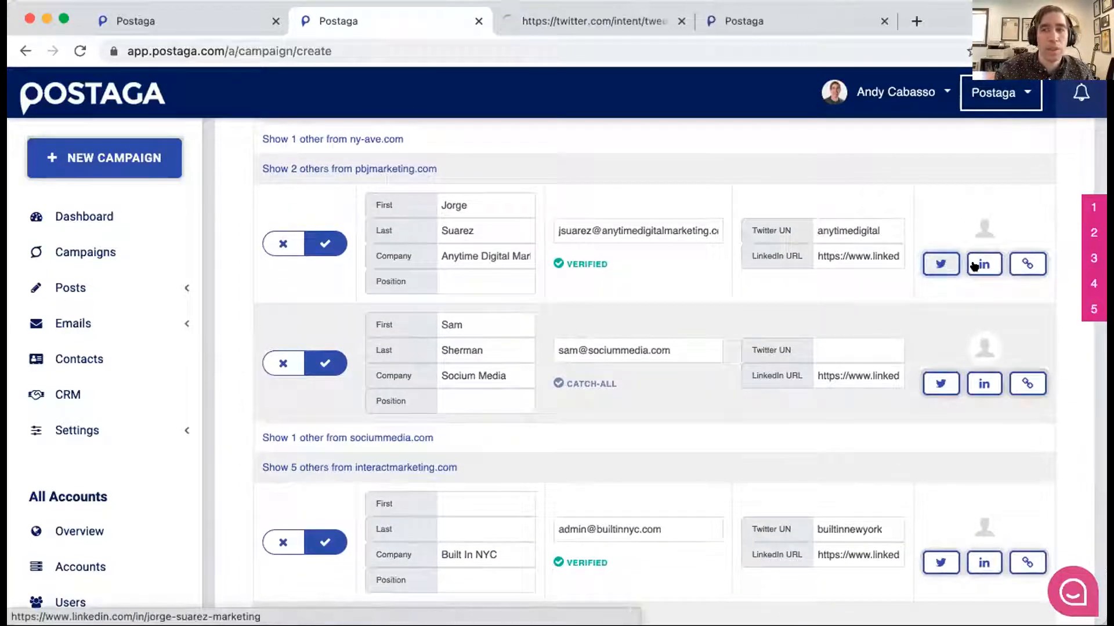
left_click(981, 265)
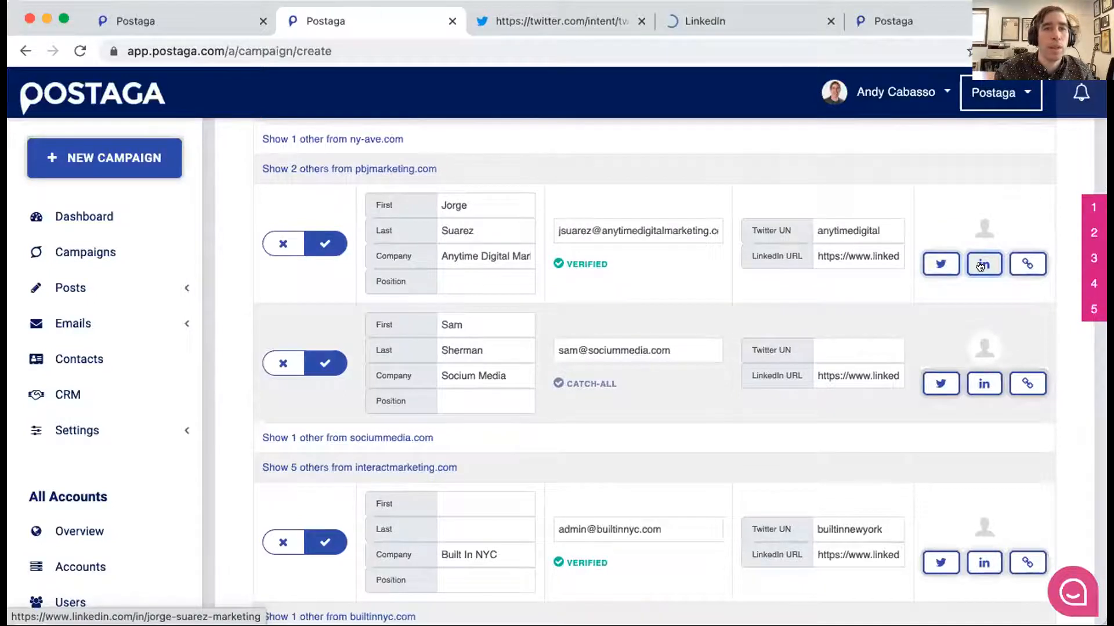
key("ctrl+Tab")
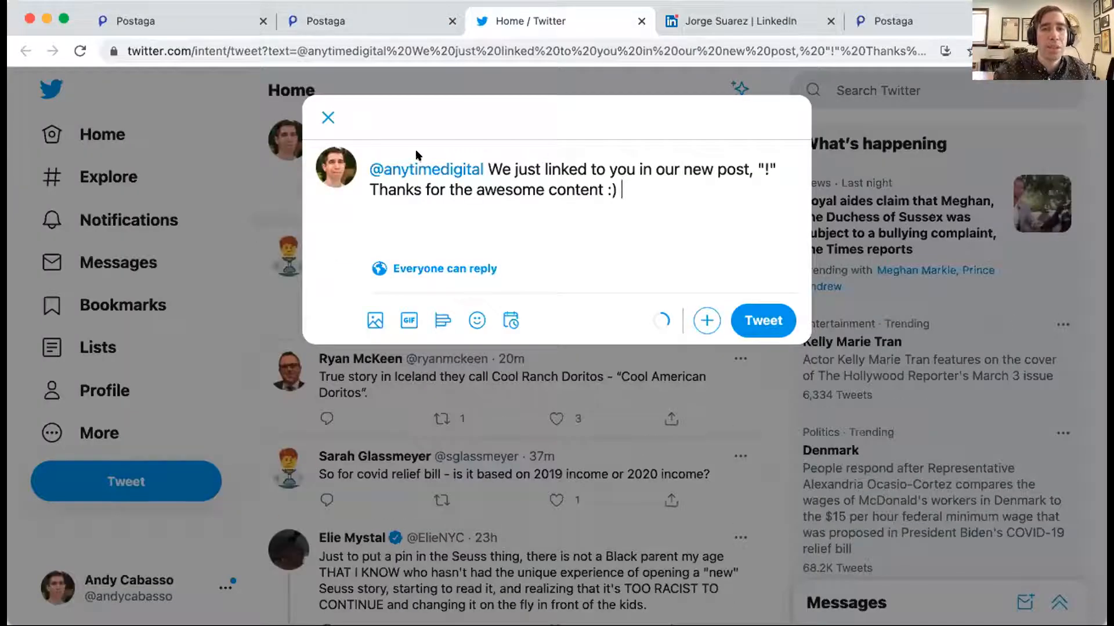
left_click(327, 118)
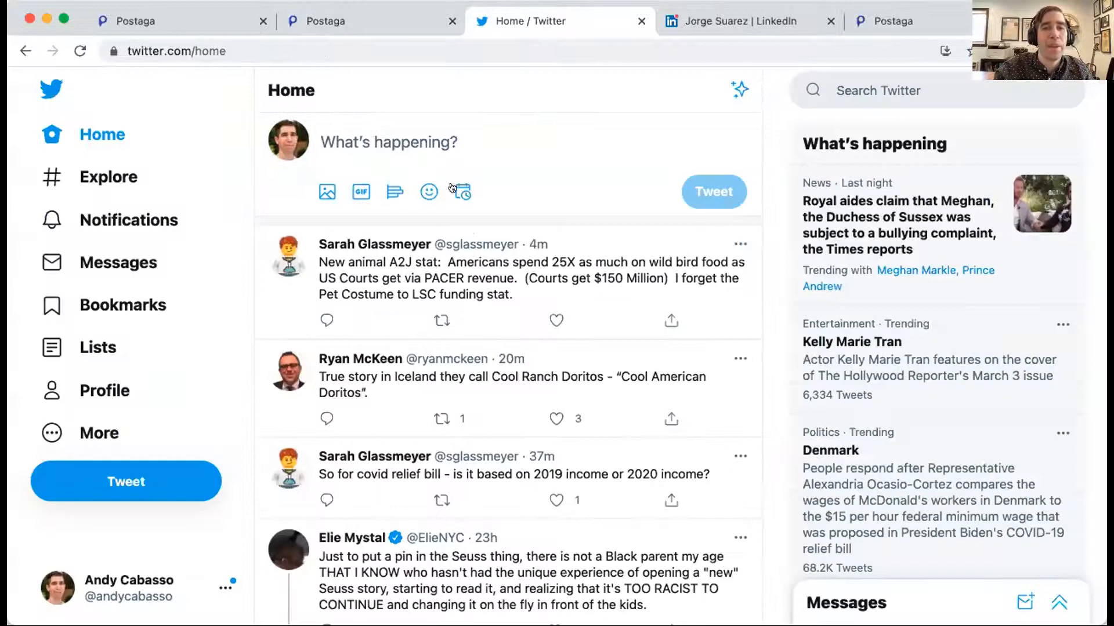
key("super+w")
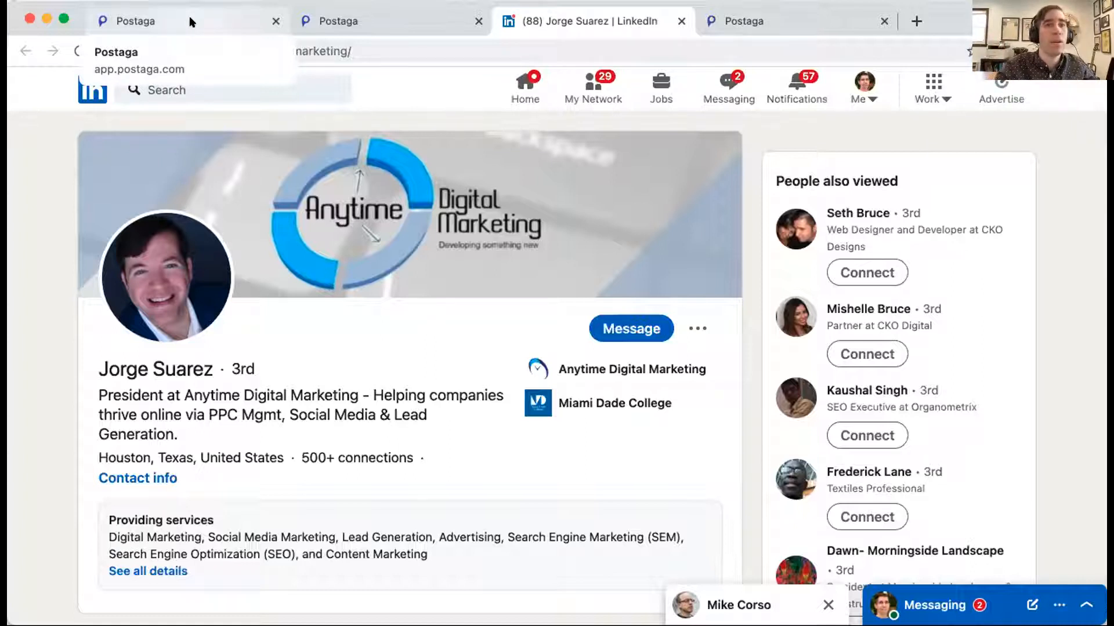
key("super+w")
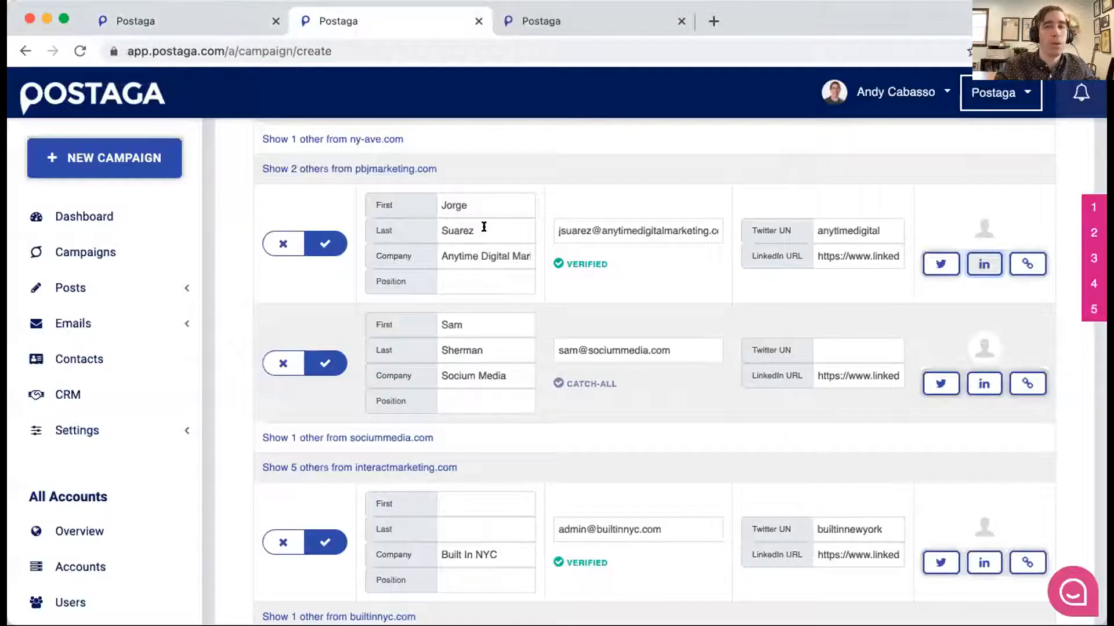
- Review the remaining contacts to the end of the list, including the site without a contact and the export and removal options
scroll(572, 282, "down", 3)
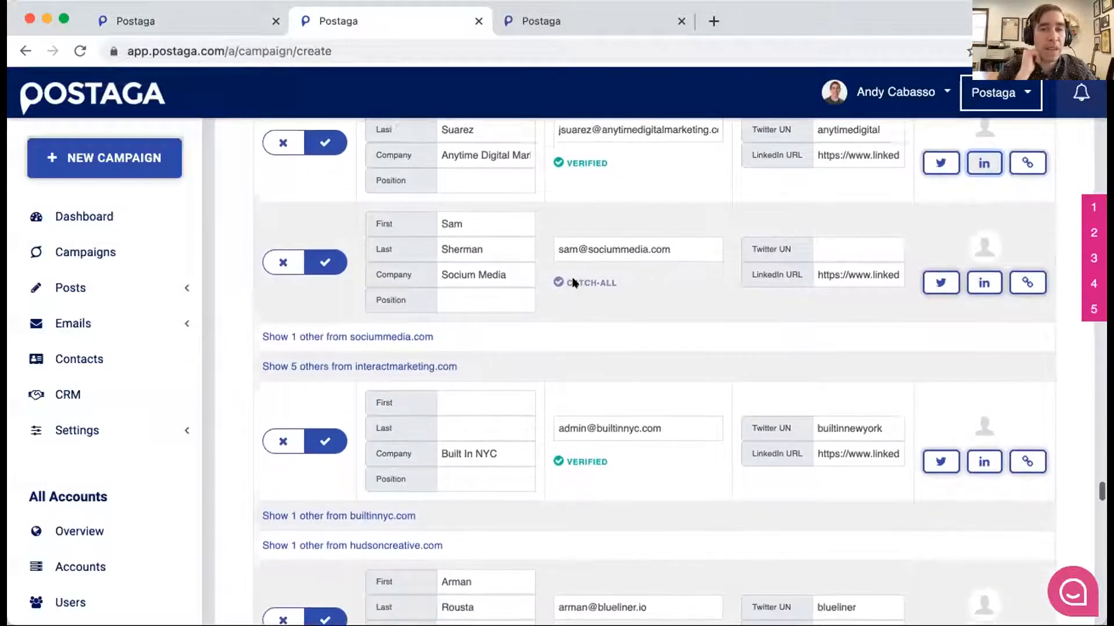
scroll(572, 282, "down", 1)
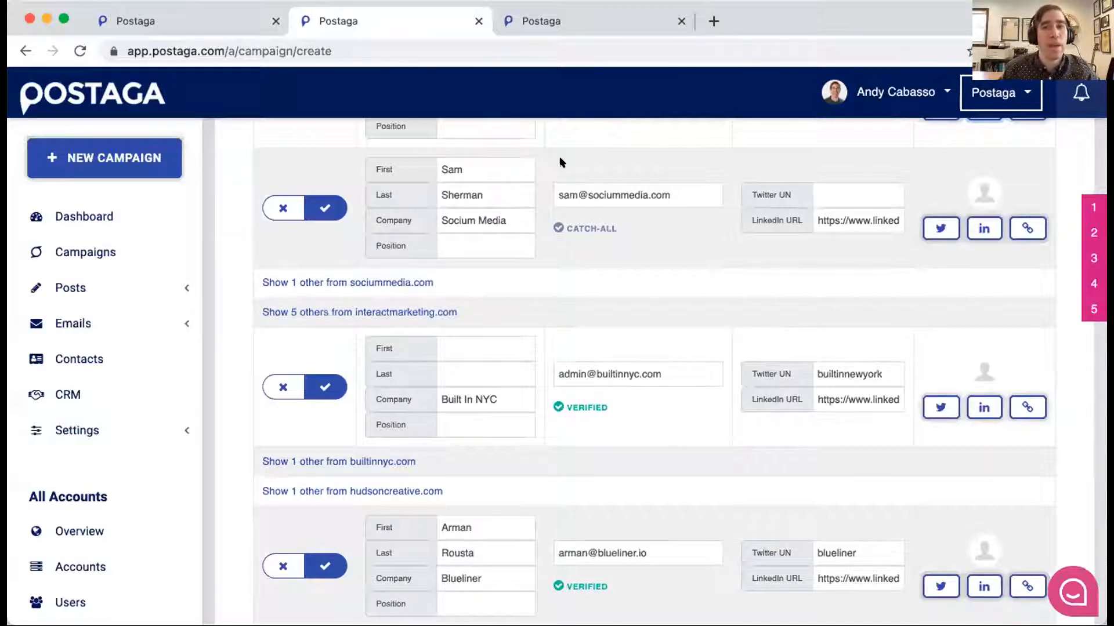
scroll(587, 182, "down", 1)
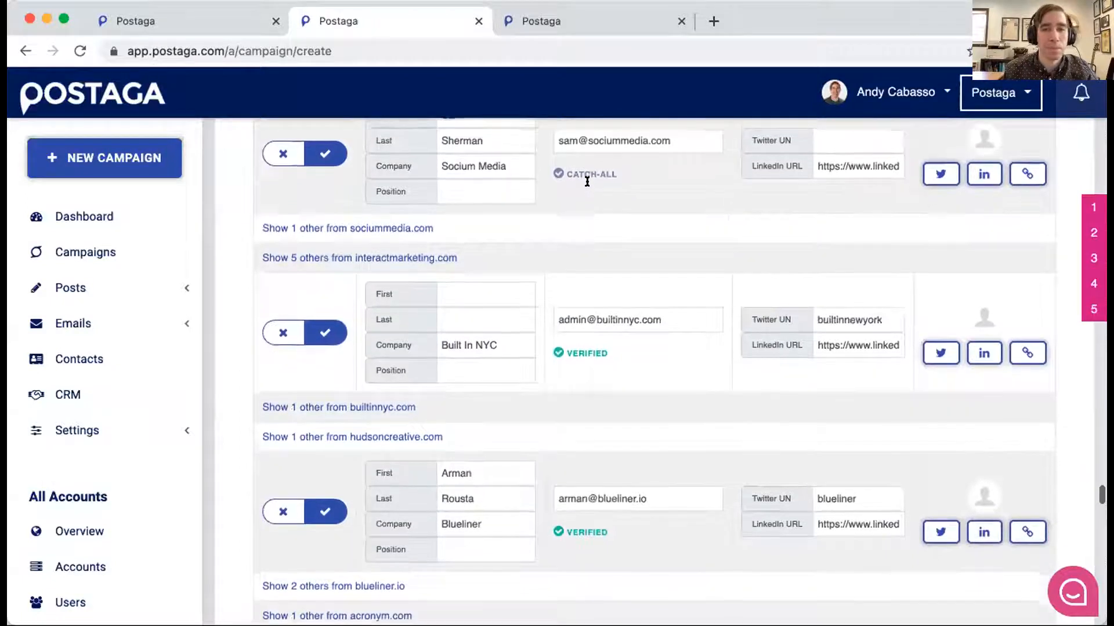
scroll(587, 182, "down", 7)
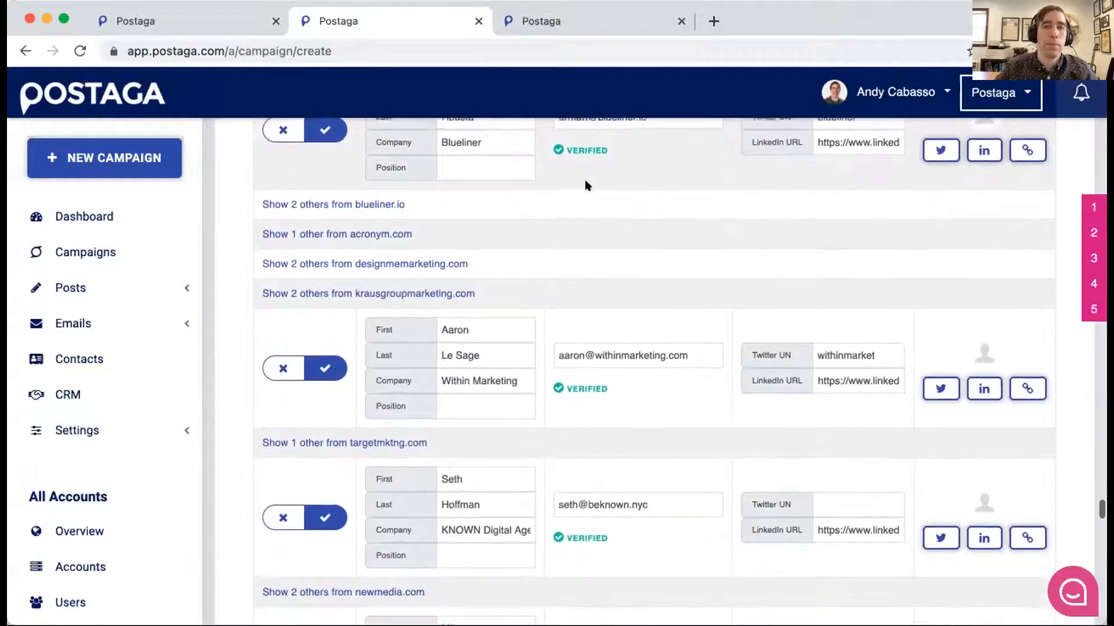
scroll(586, 185, "down", 8)
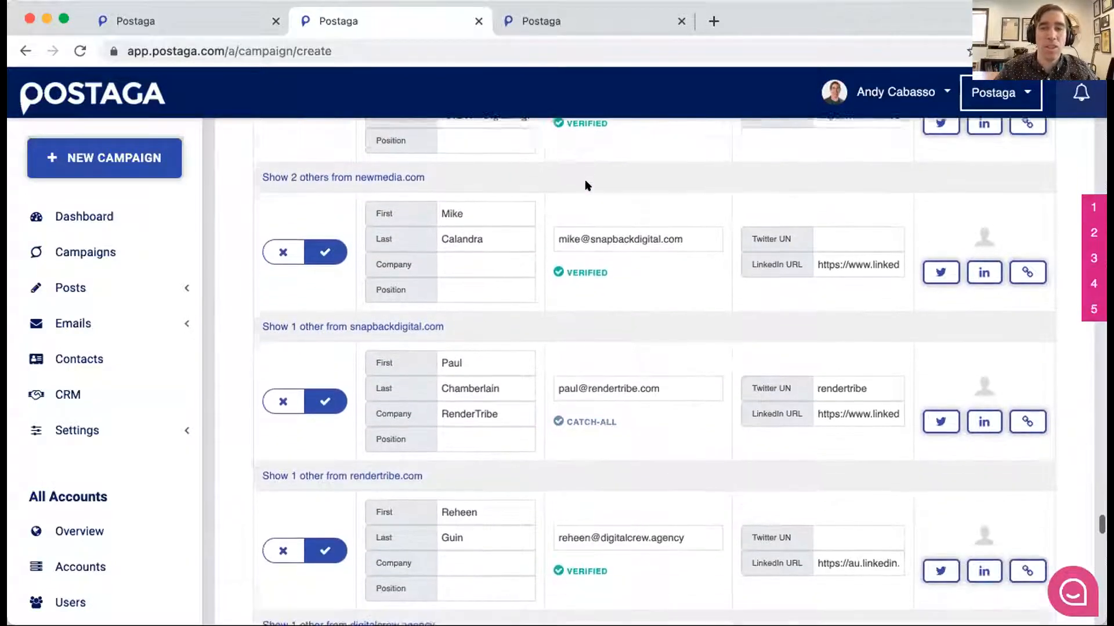
scroll(460, 198, "down", 5)
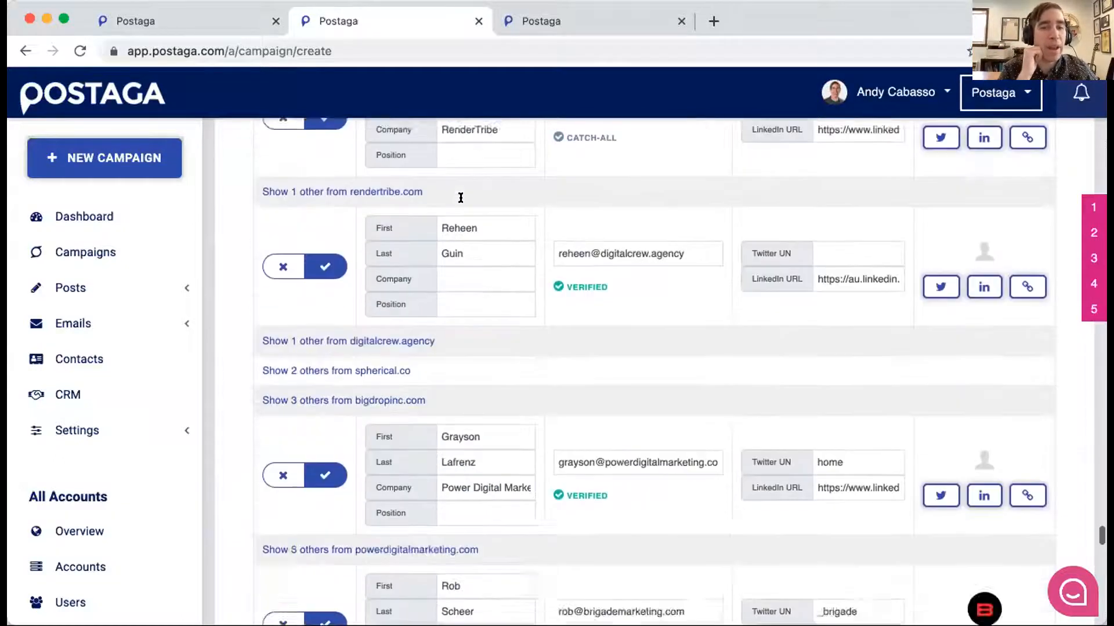
scroll(461, 198, "down", 12)
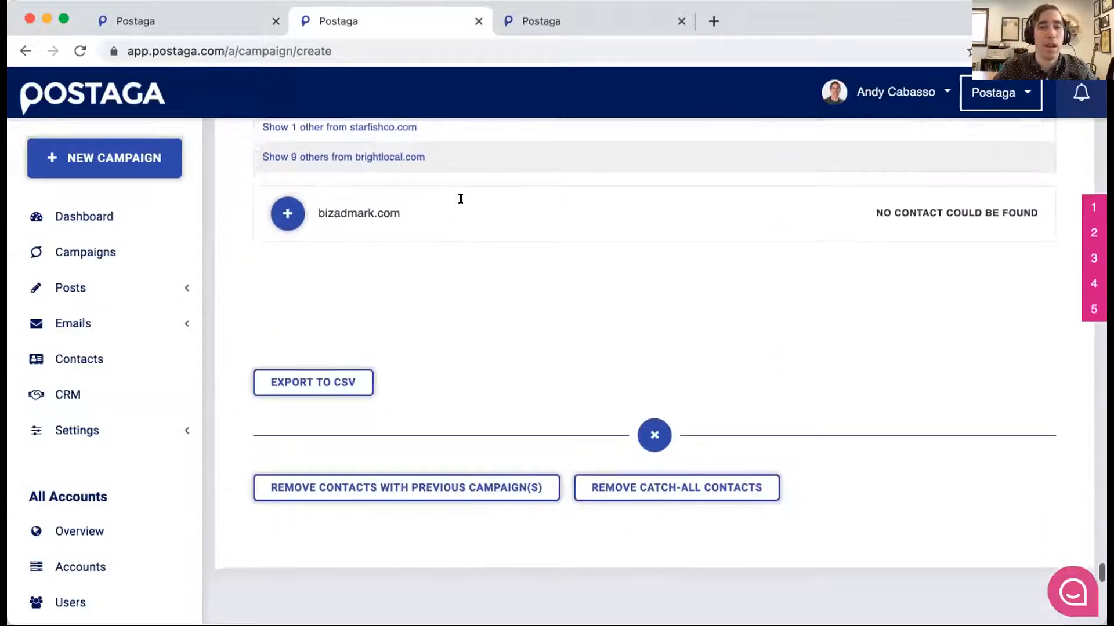
scroll(458, 198, "down", 3)
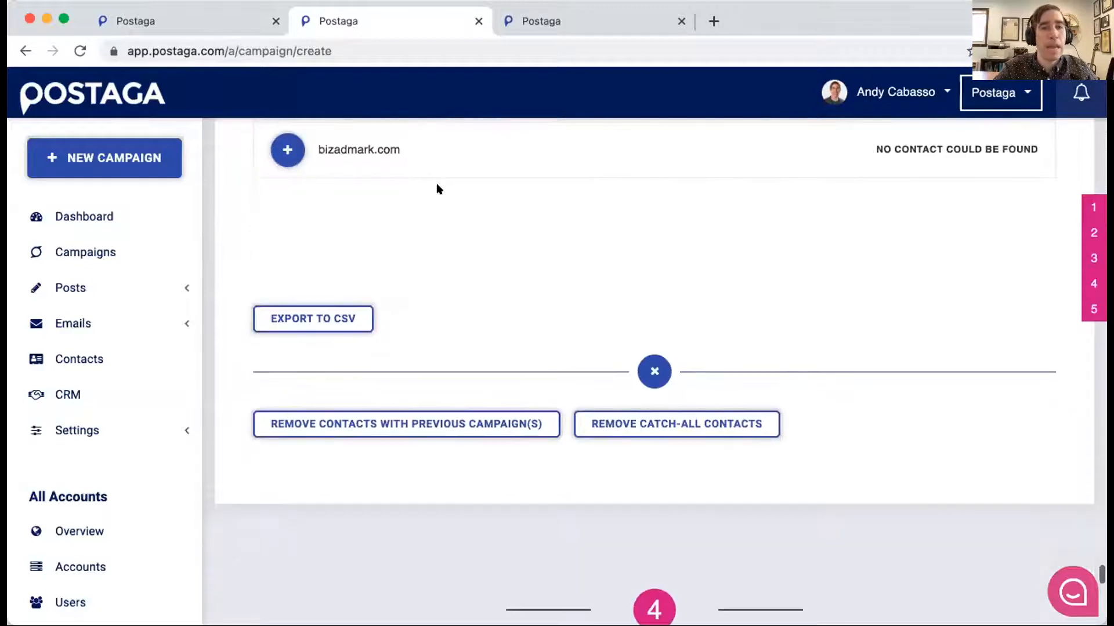
scroll(439, 189, "down", 1)
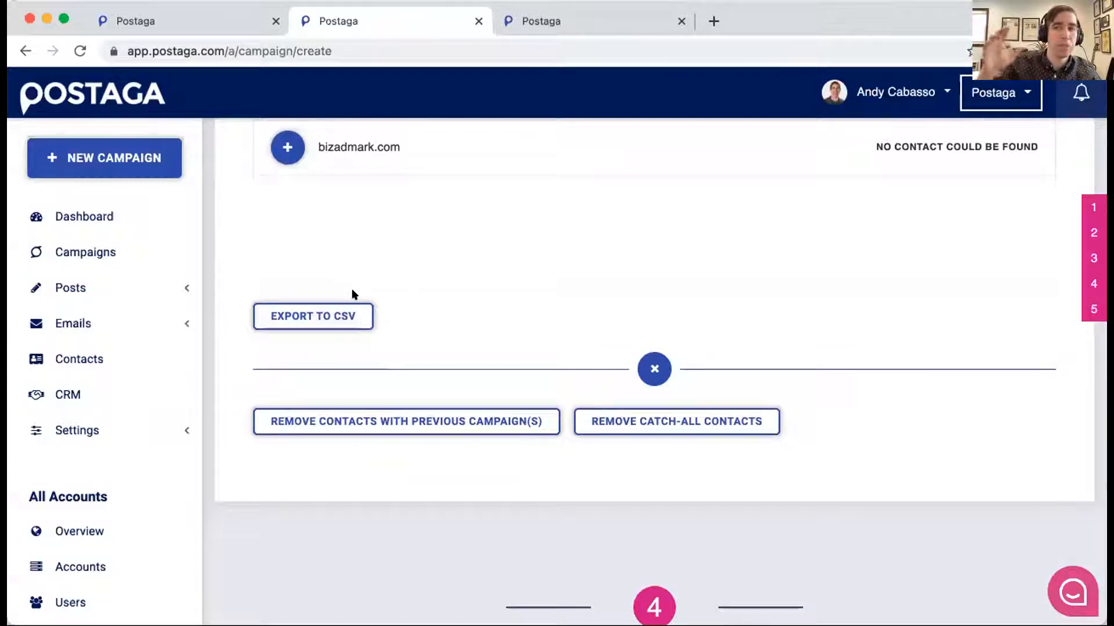
scroll(450, 235, "up", 1)
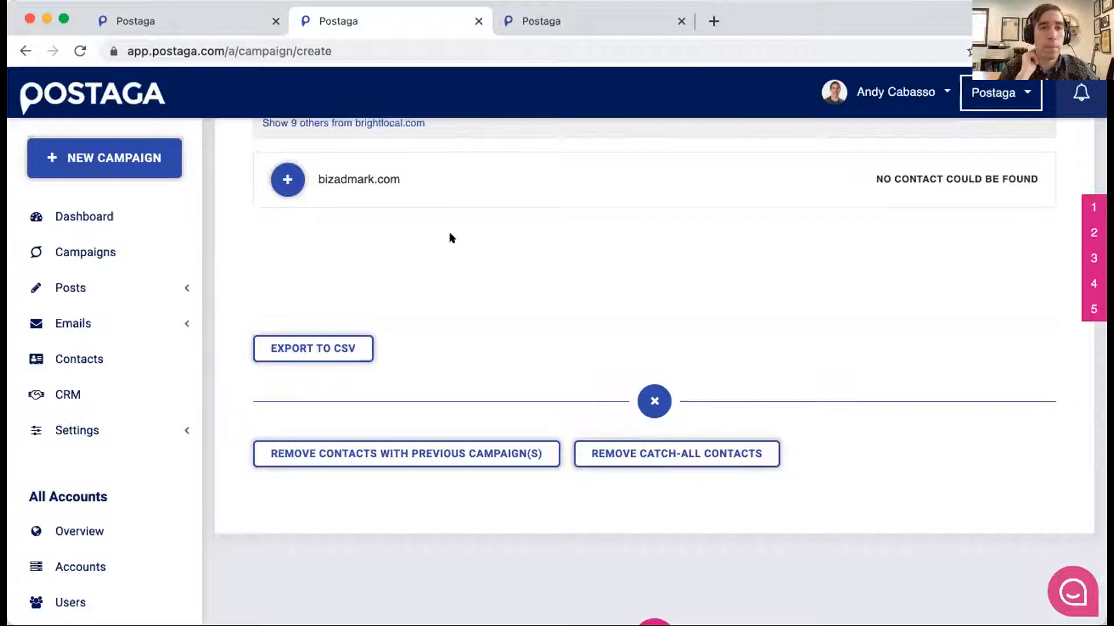
scroll(449, 231, "up", 1)
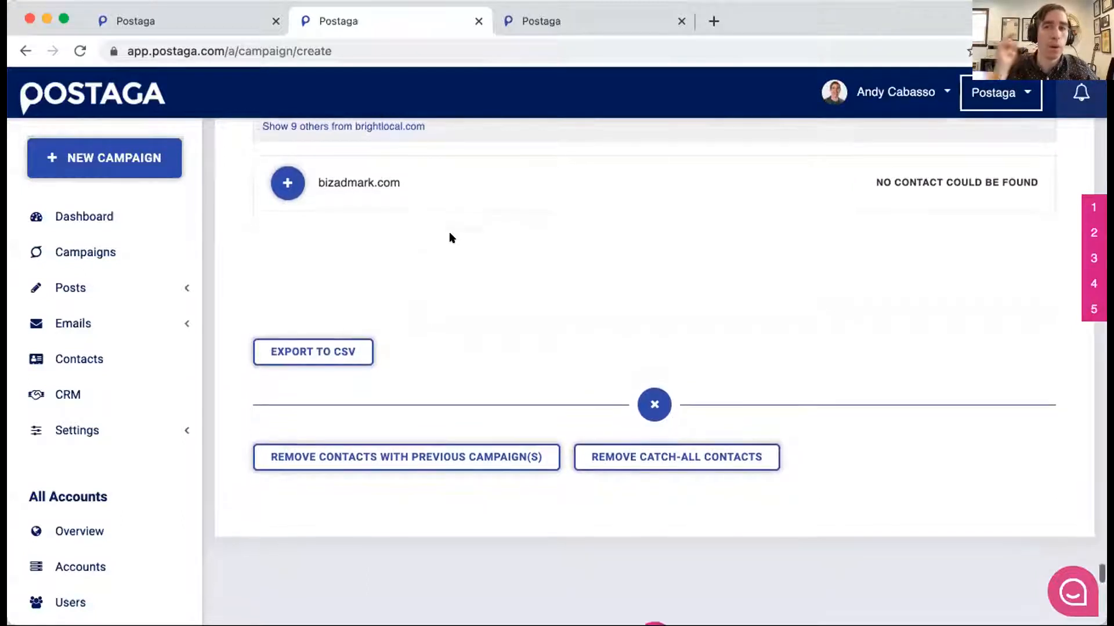
scroll(449, 231, "down", 2)
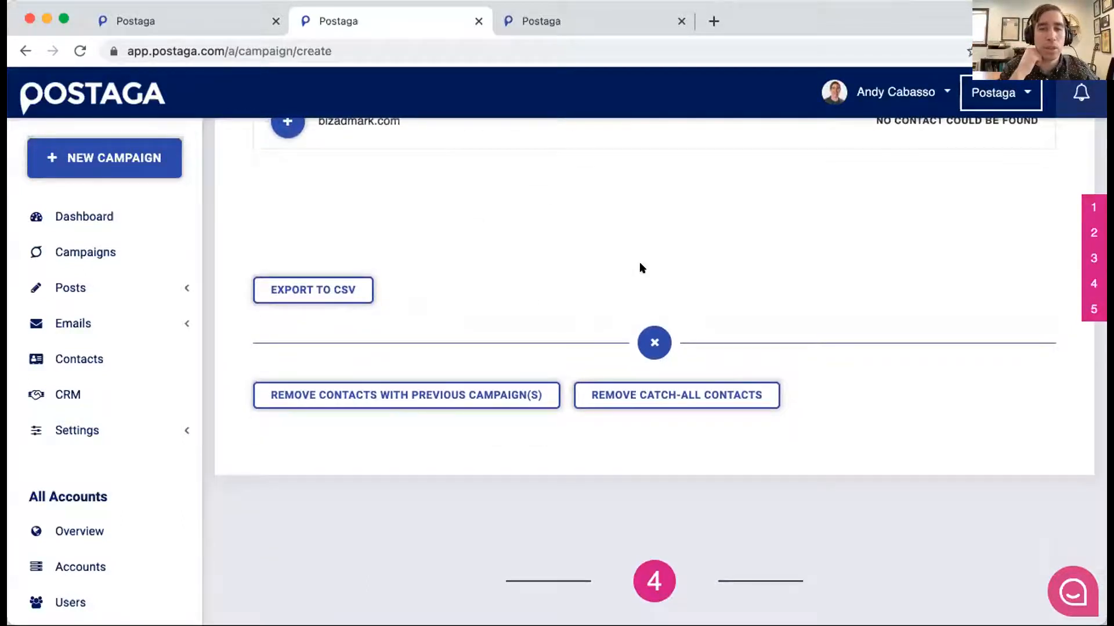
scroll(639, 262, "up", 5)
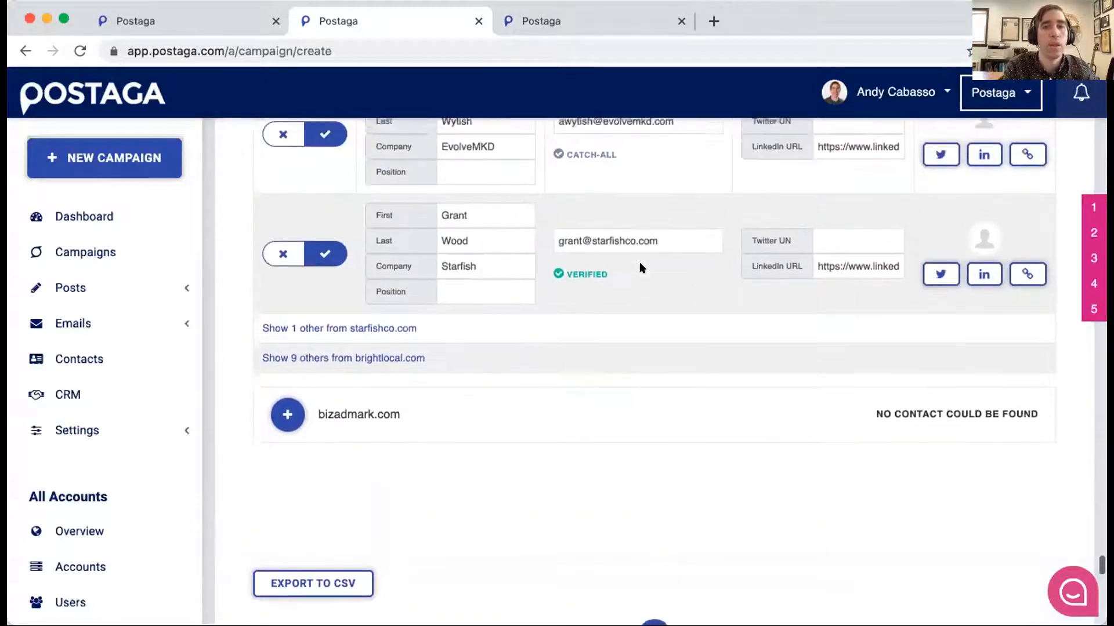
- Check the first name, last name and company fields of the starfishco.com contact
double_click(486, 214)
left_click(485, 217)
key("Tab")
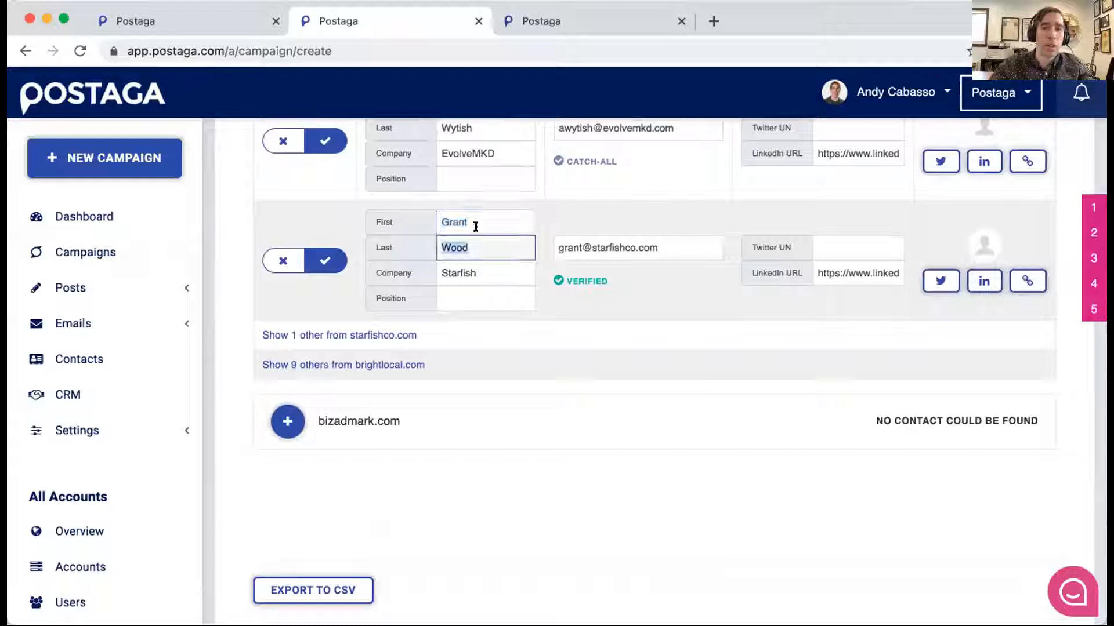
key("Tab")
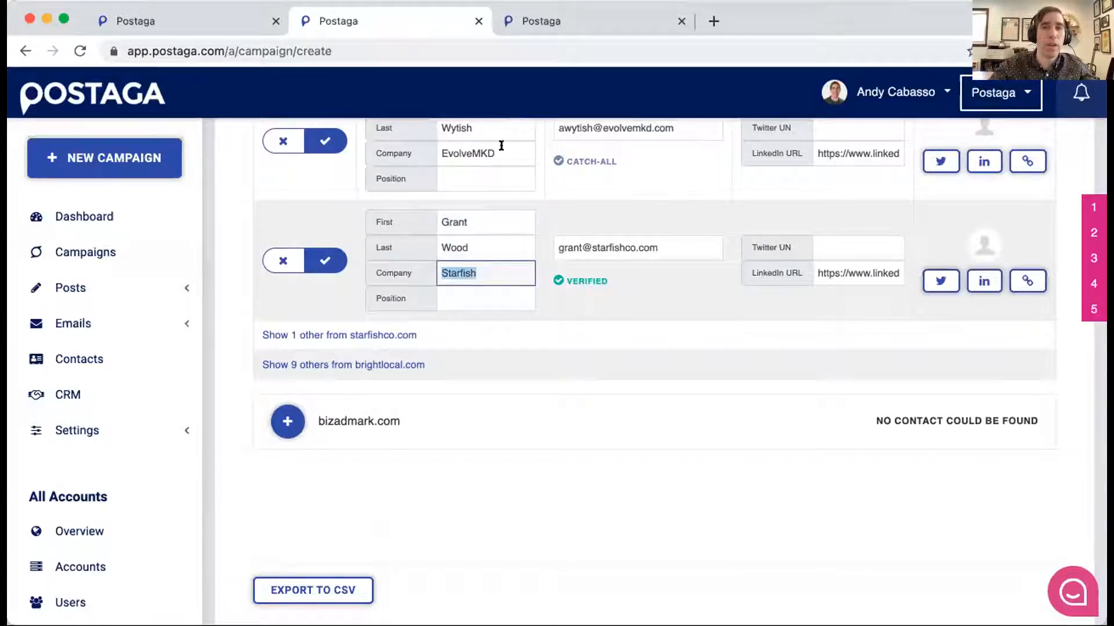
scroll(487, 200, "up", 2)
left_click(486, 343)
- Correct the company name of the gramercyglobal.com contact to "Gramercy Global", with capitals and without the trailing words
scroll(487, 336, "up", 4)
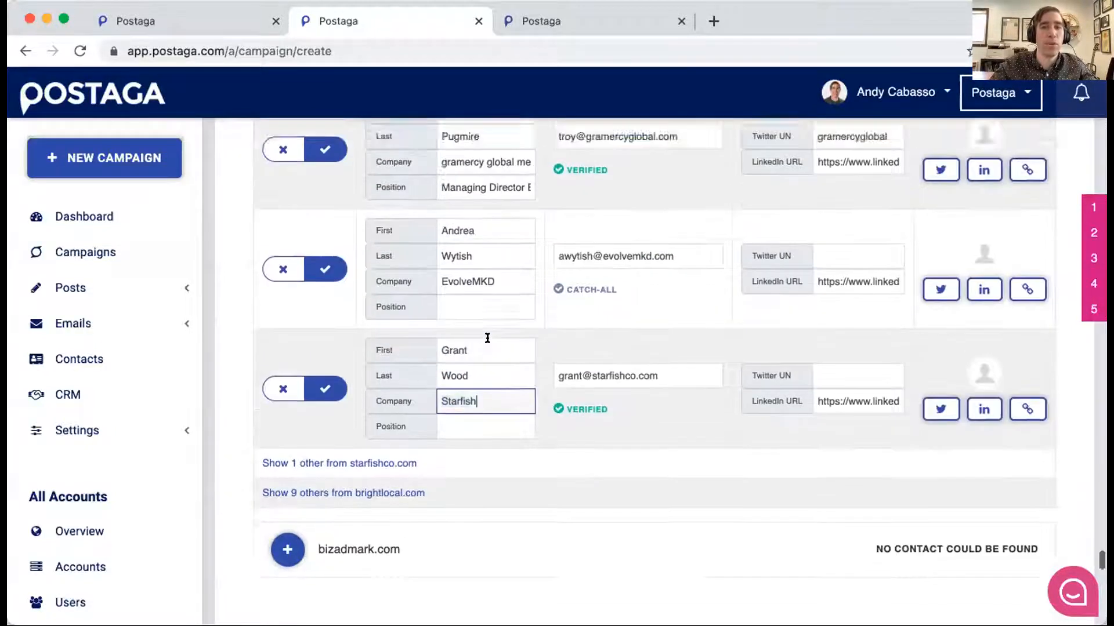
double_click(474, 242)
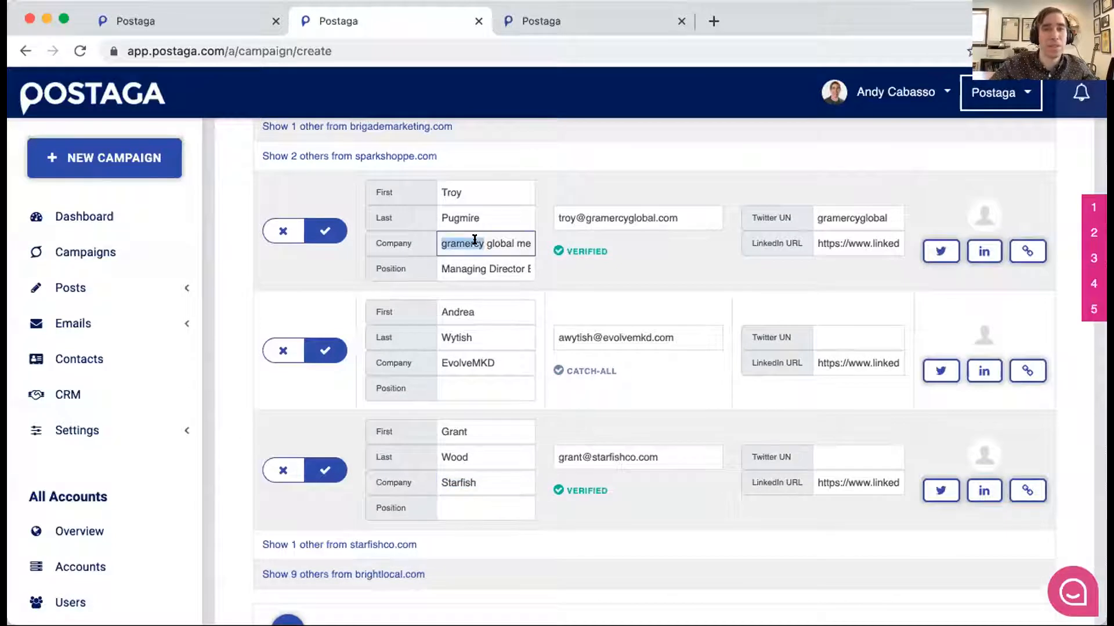
left_click(486, 243)
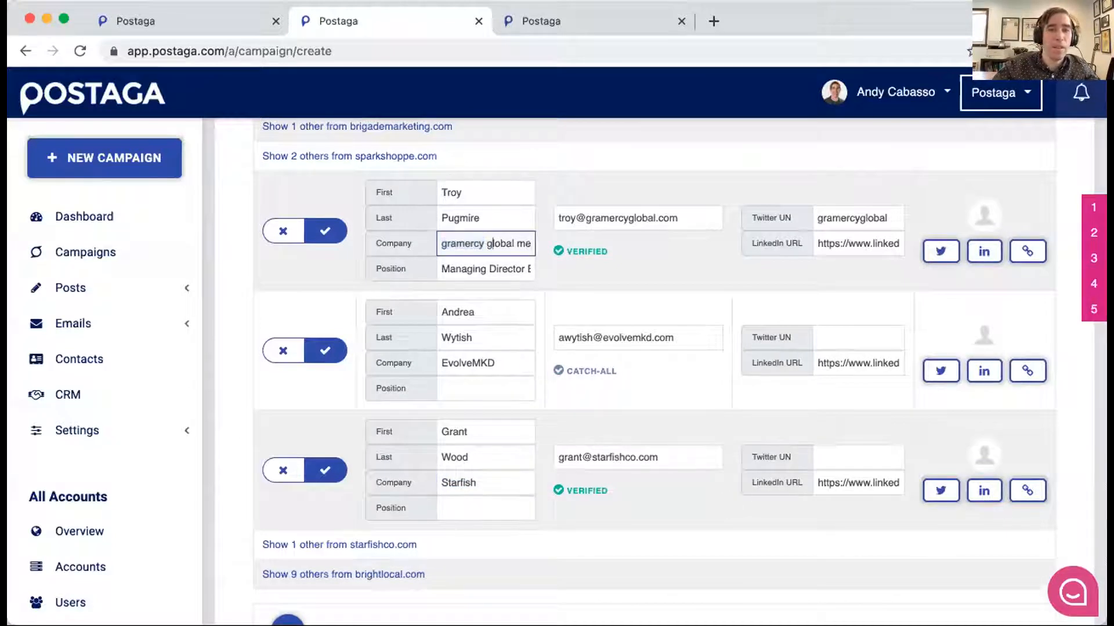
key("super+Left")
key("super+a")
key("Right")
key("super+Left")
key("Right")
key("shift+super+Right")
key("BackSpace")
key("super+Left")
key("shift+Right")
type("Gramercy Global")
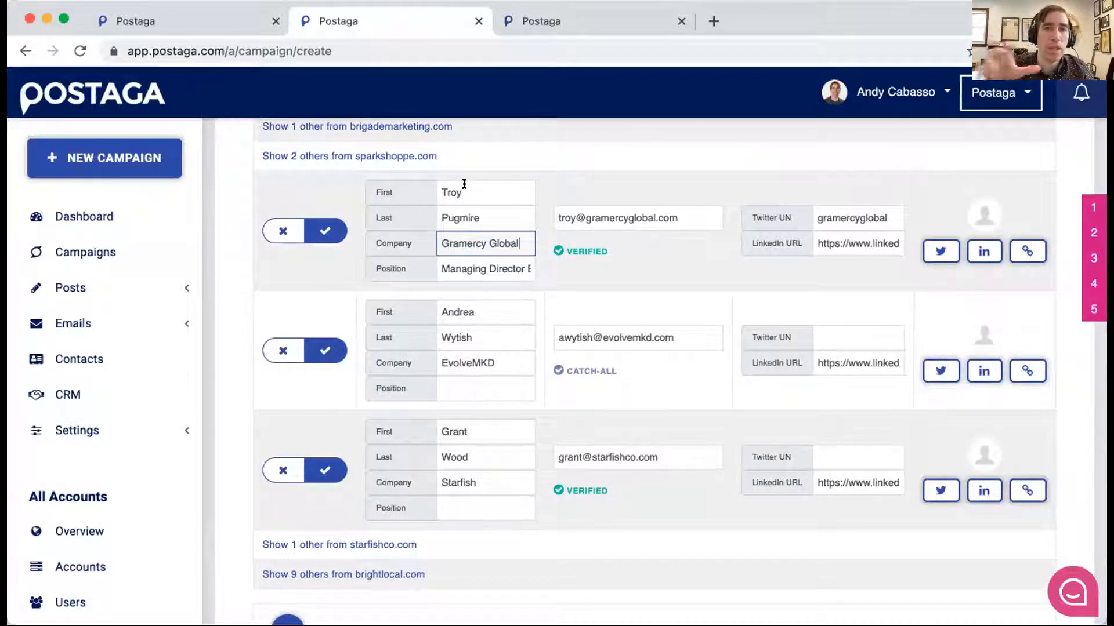
- Recheck the first name and company fields of the gramercyglobal.com contact, and return to the end of the contact list
scroll(464, 184, "down", 2)
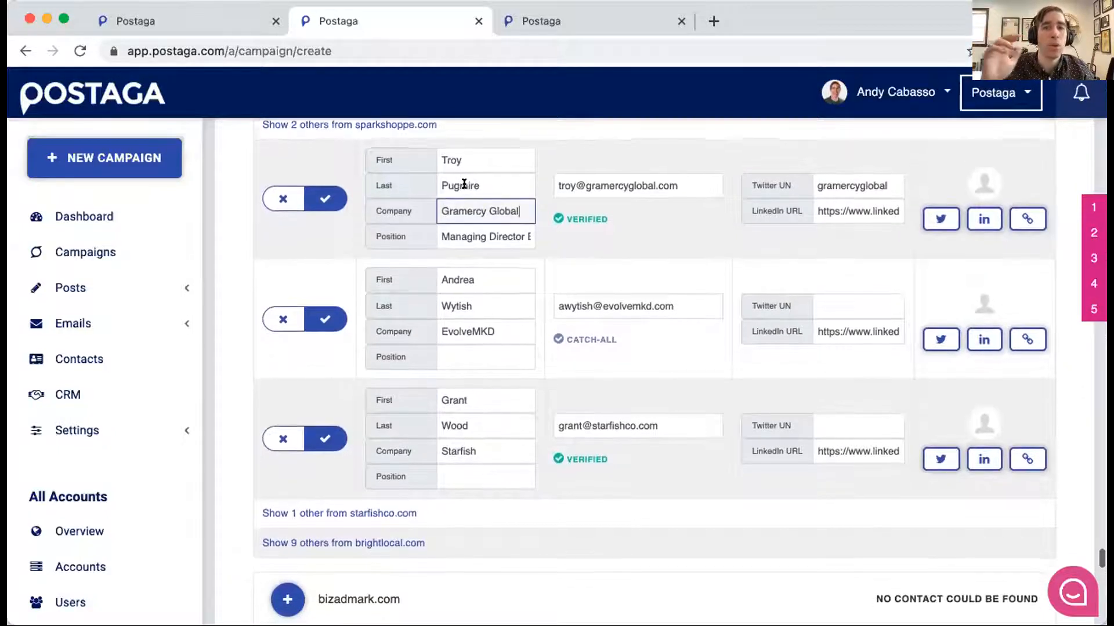
scroll(464, 184, "up", 2)
double_click(485, 184)
left_click(480, 184)
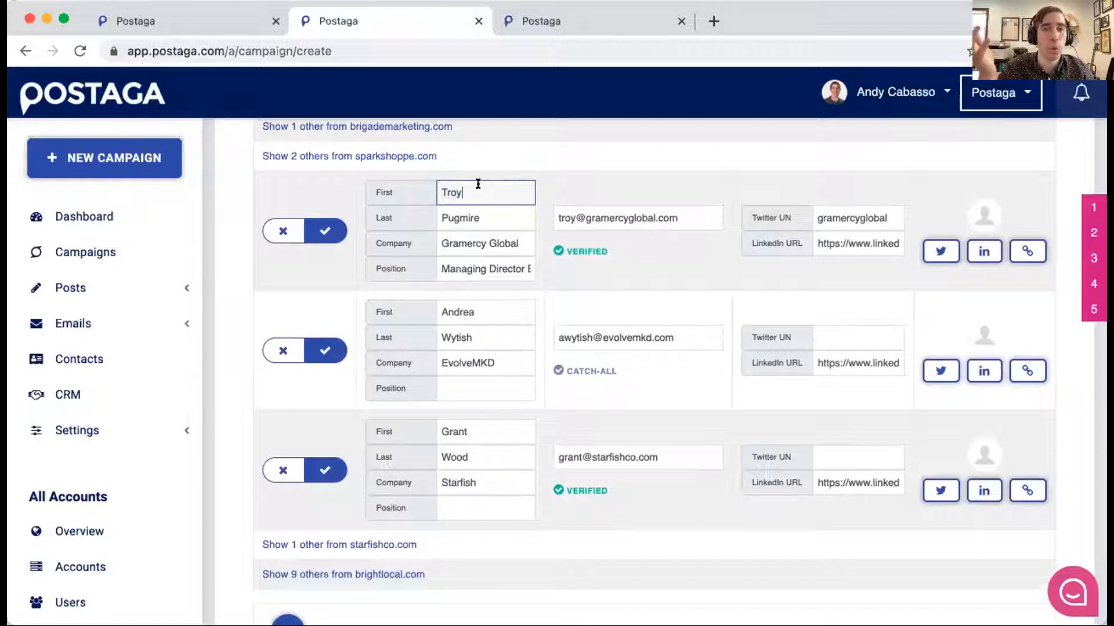
triple_click(461, 236)
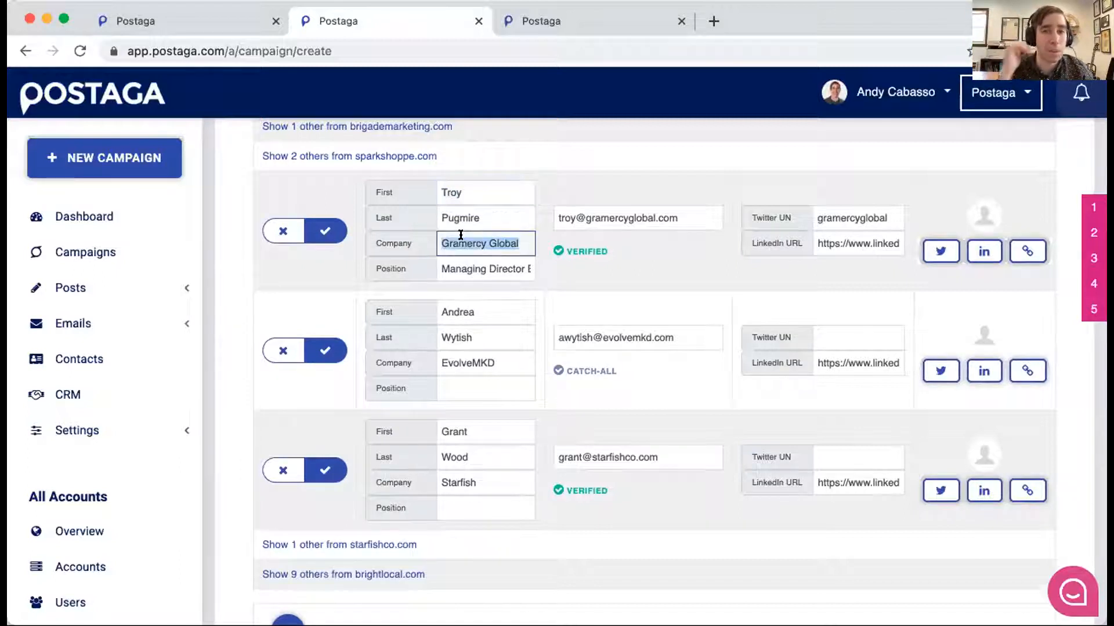
scroll(433, 224, "down", 3)
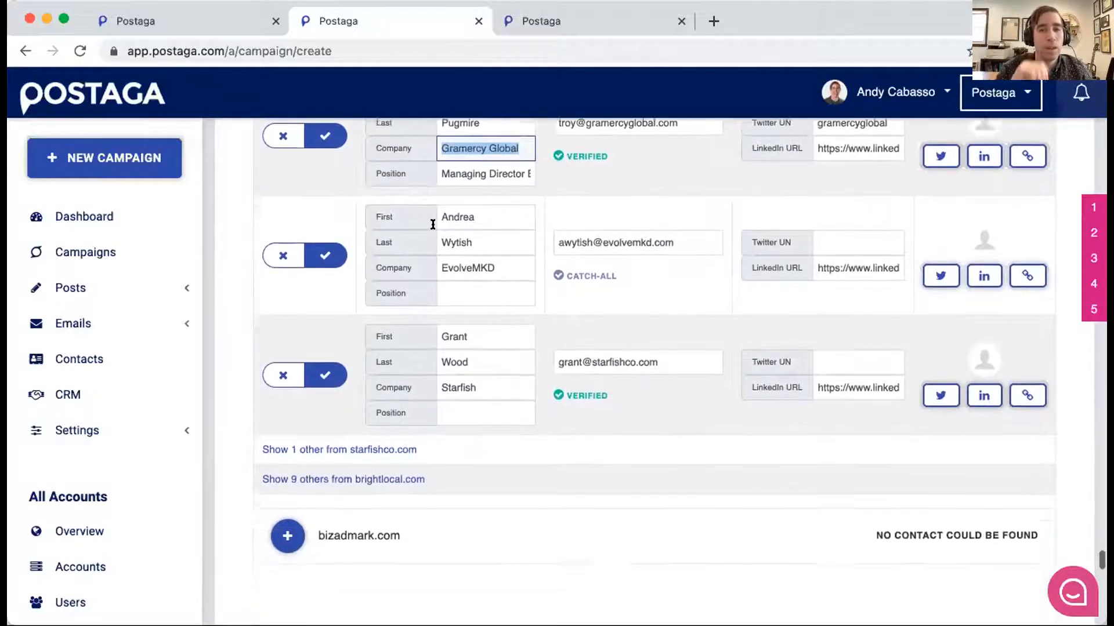
scroll(491, 239, "down", 5)
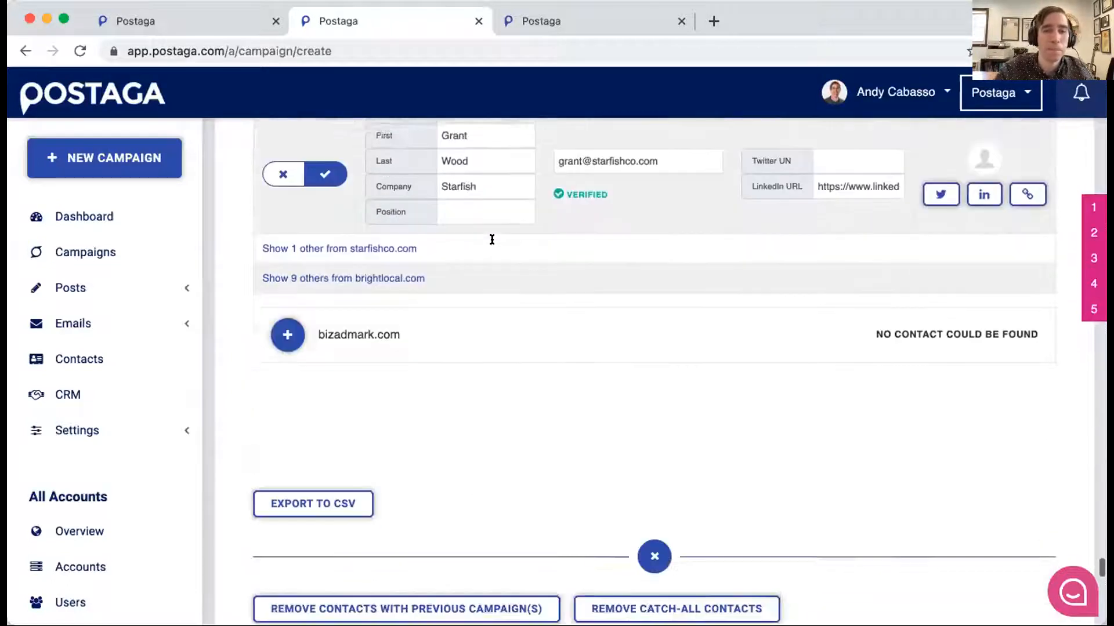
- Choose the "Sales Pitch - Agencies" sequence as the campaign's email sequence
scroll(491, 238, "down", 10)
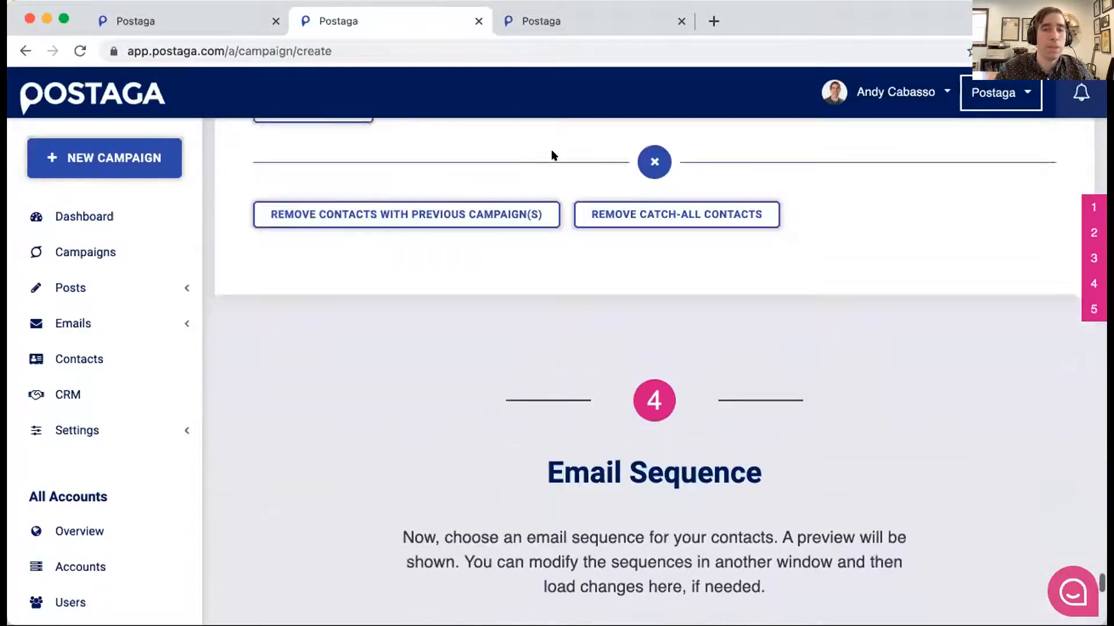
scroll(552, 155, "down", 13)
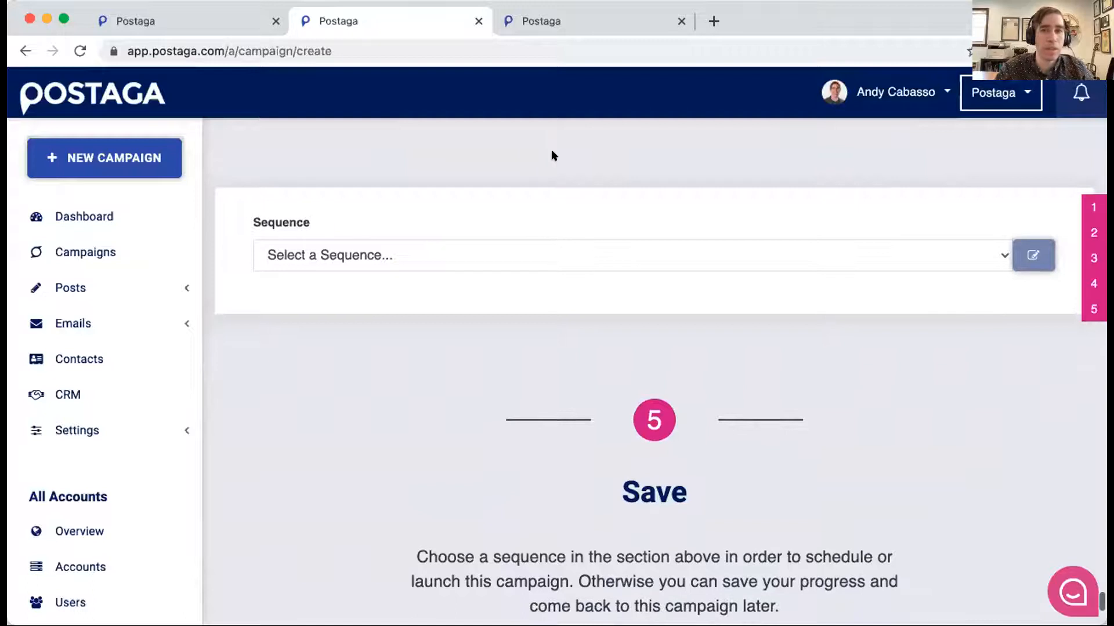
left_click(393, 251)
key("Down")
key("Return")
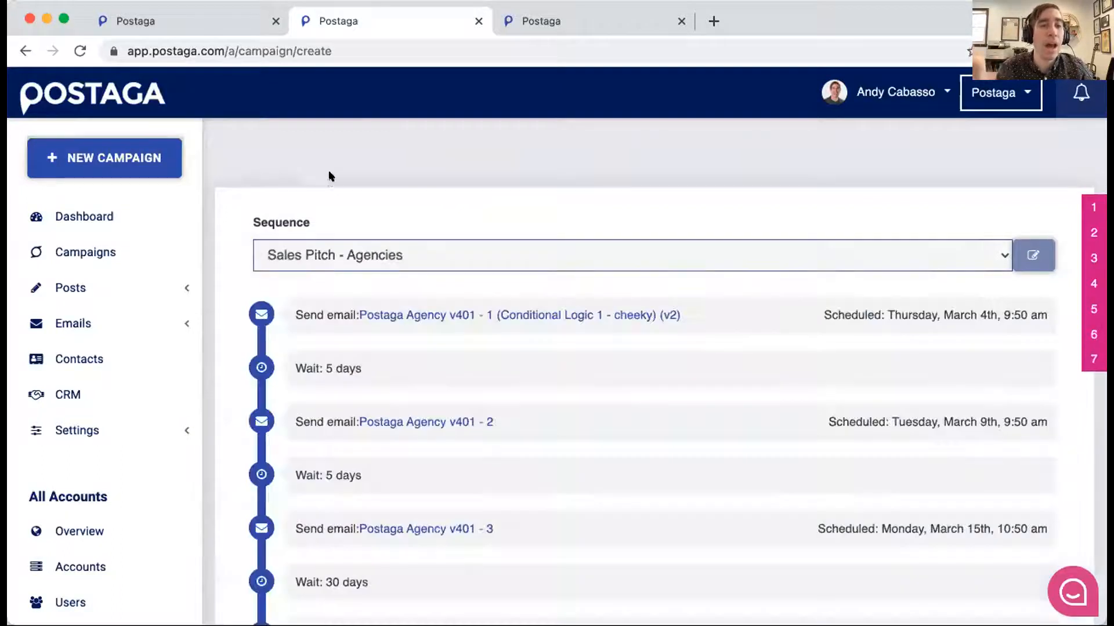
- Look through the sequence schedule and open its first email, "Postaga Agency v401 - 1", accepting the notice that it is in use
scroll(348, 174, "down", 1)
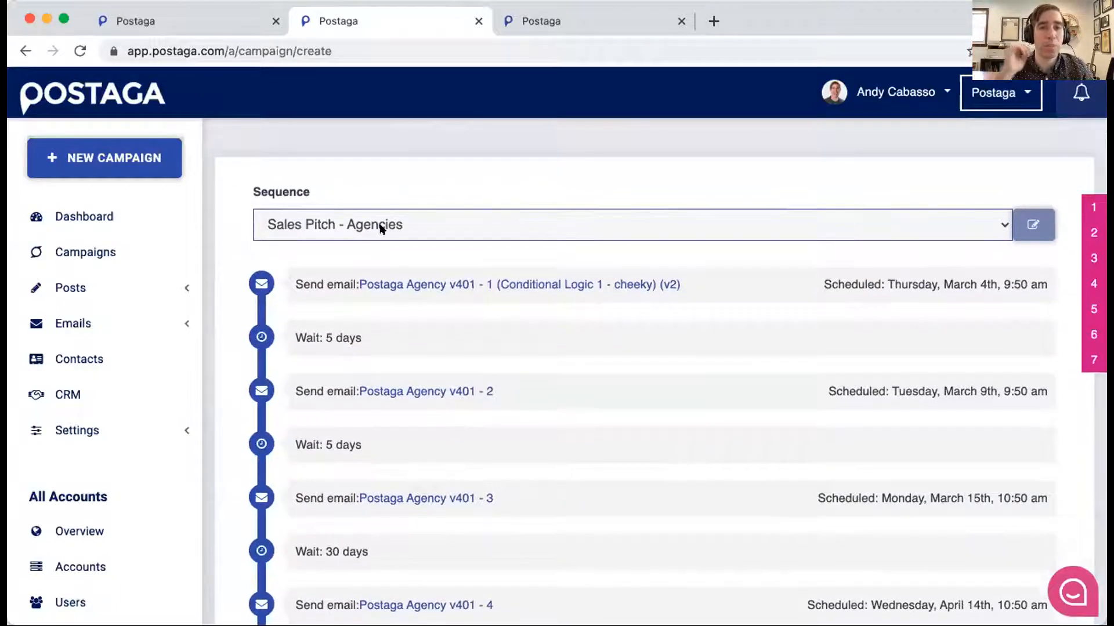
scroll(406, 183, "down", 1)
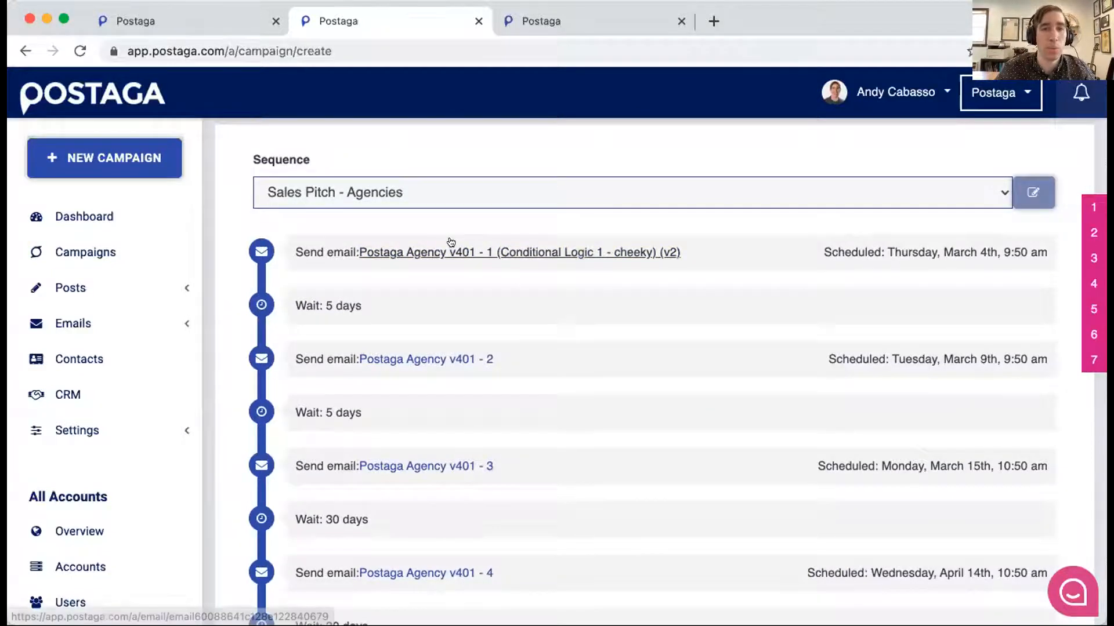
scroll(430, 232, "down", 2)
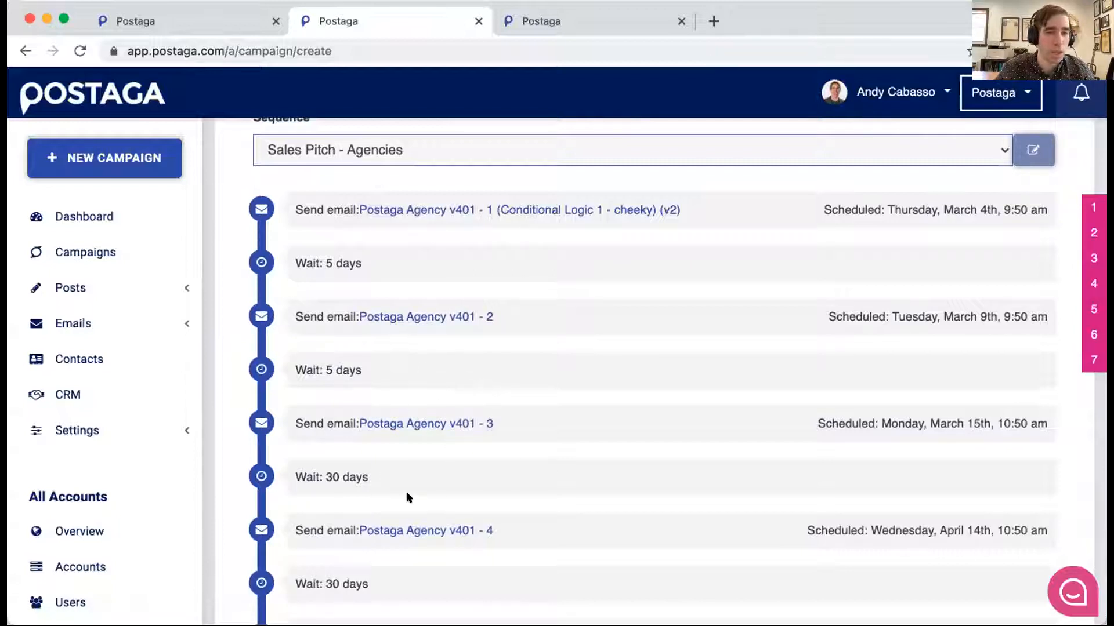
scroll(429, 470, "down", 2)
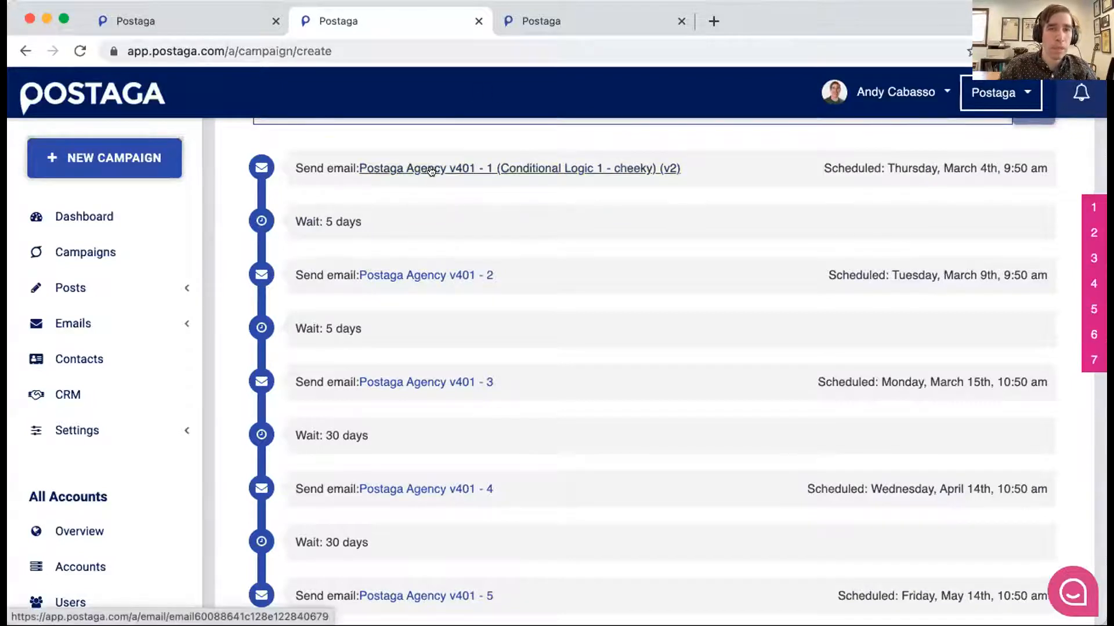
left_click(398, 165, "super")
key("ctrl+Tab")
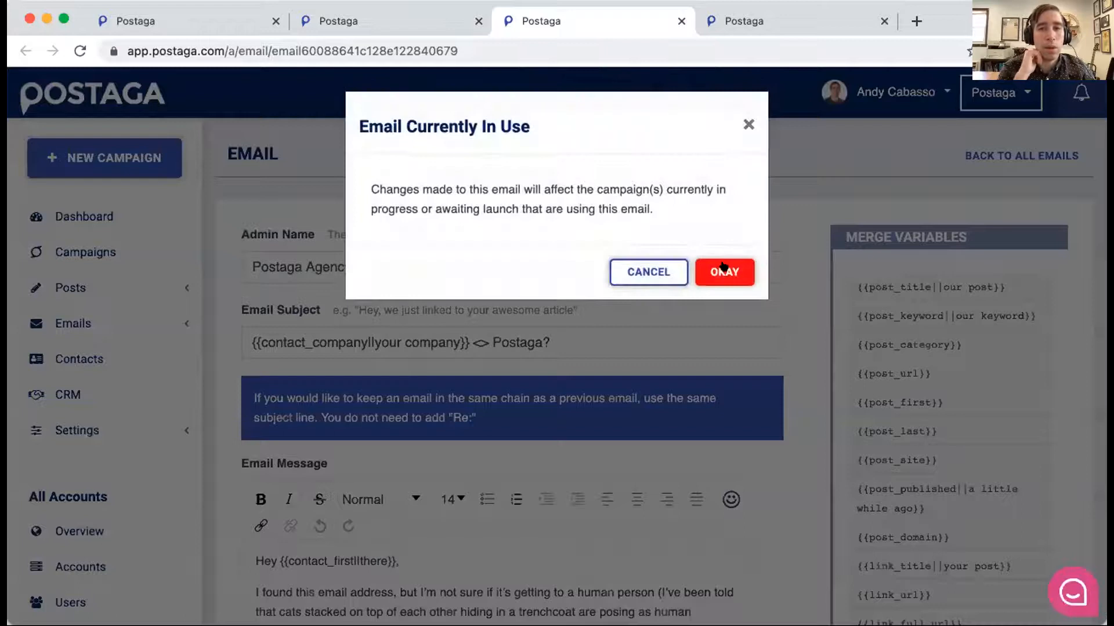
left_click(723, 268)
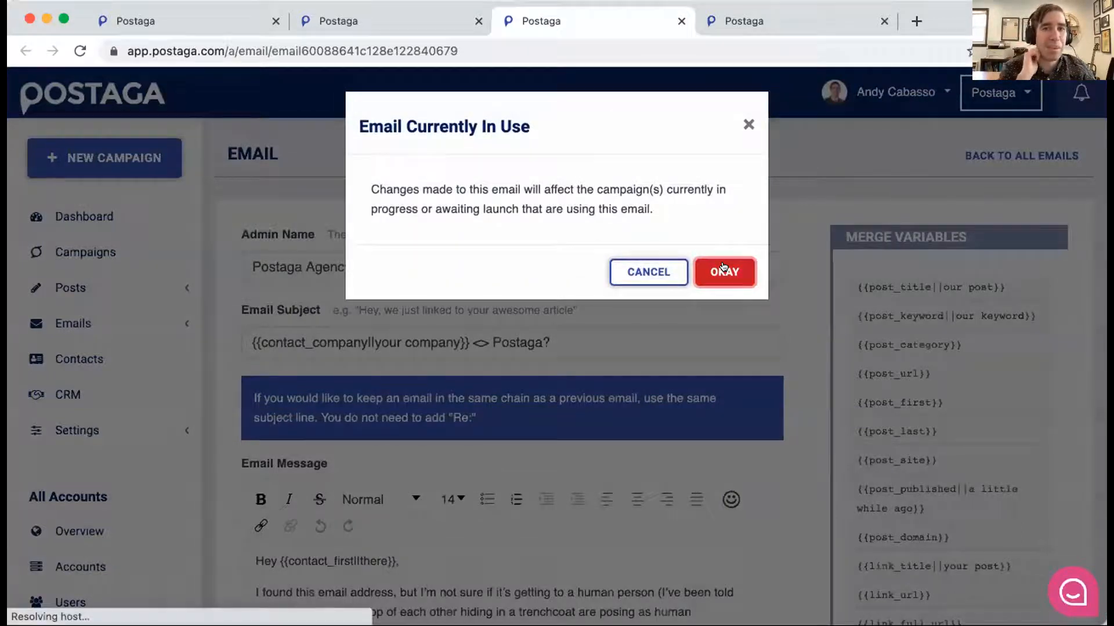
- Read through the first email's admin name, subject line and message, including the contact first-name variable in the greeting
scroll(651, 207, "down", 2)
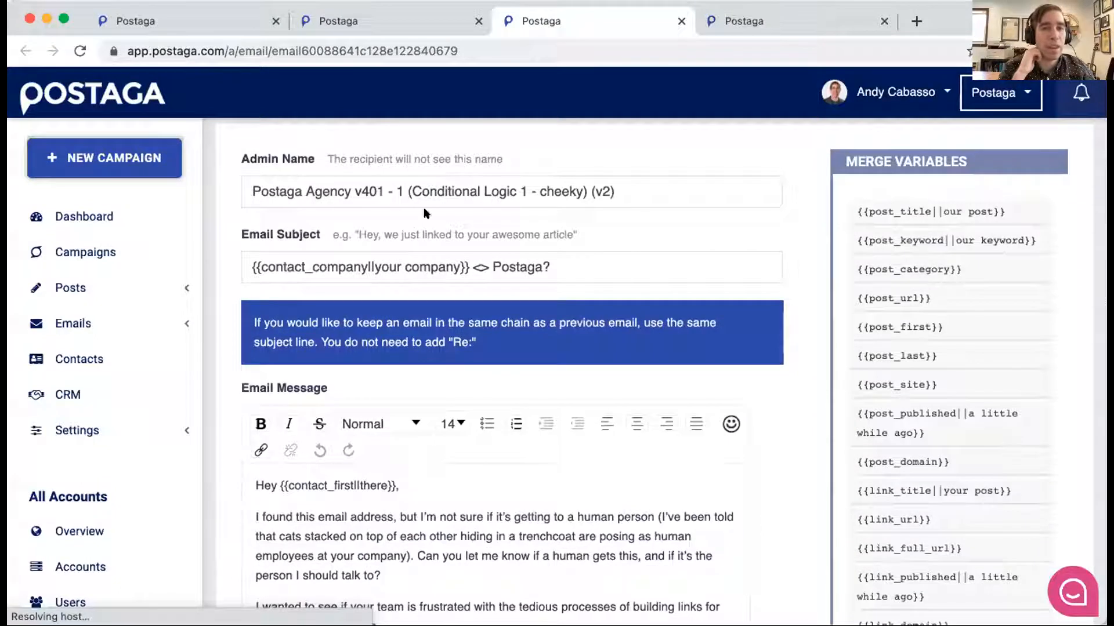
scroll(474, 182, "down", 1)
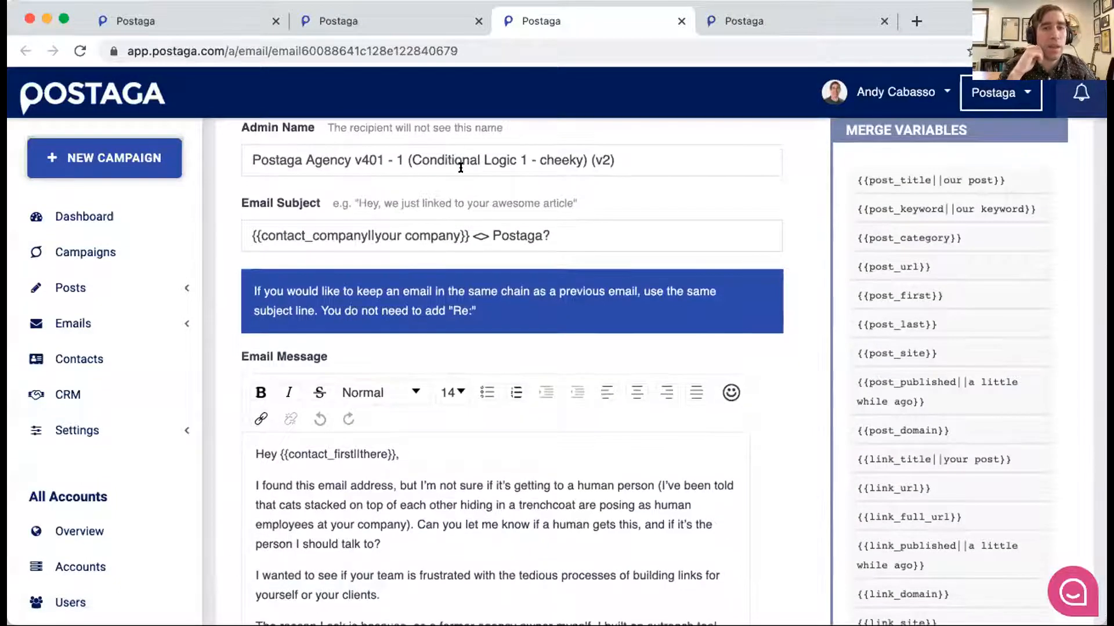
scroll(460, 168, "down", 2)
scroll(372, 290, "up", 1)
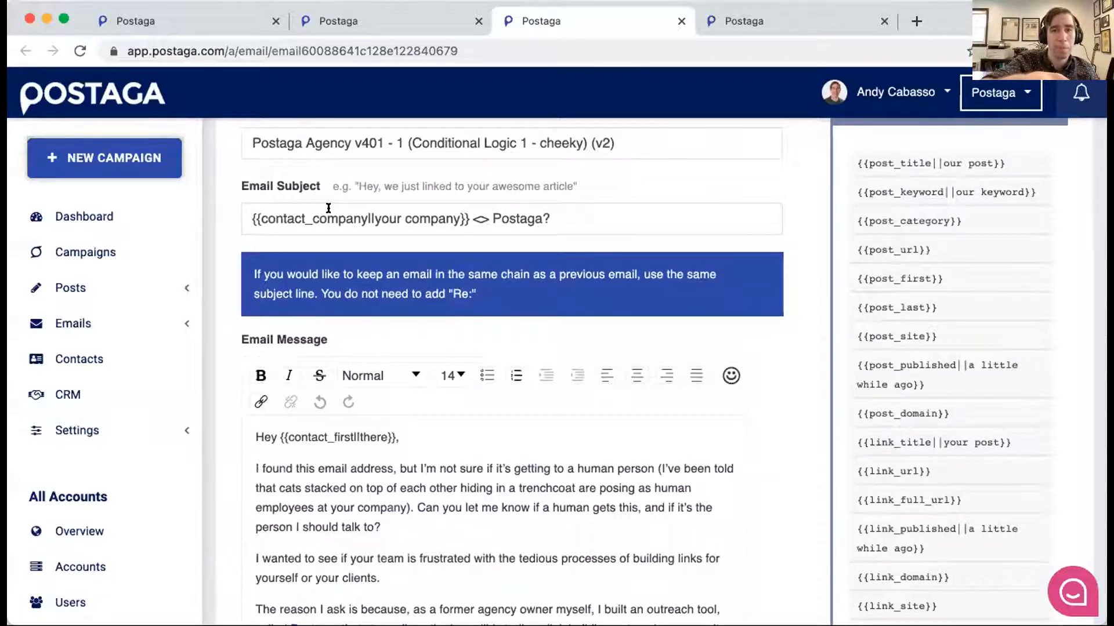
scroll(515, 216, "down", 1)
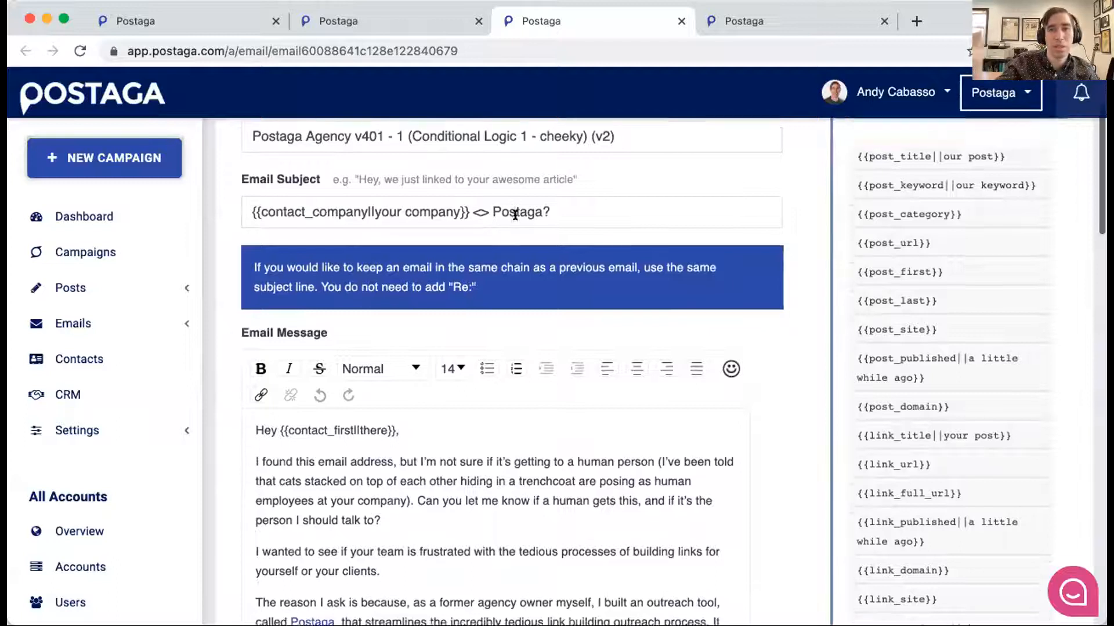
scroll(515, 215, "down", 5)
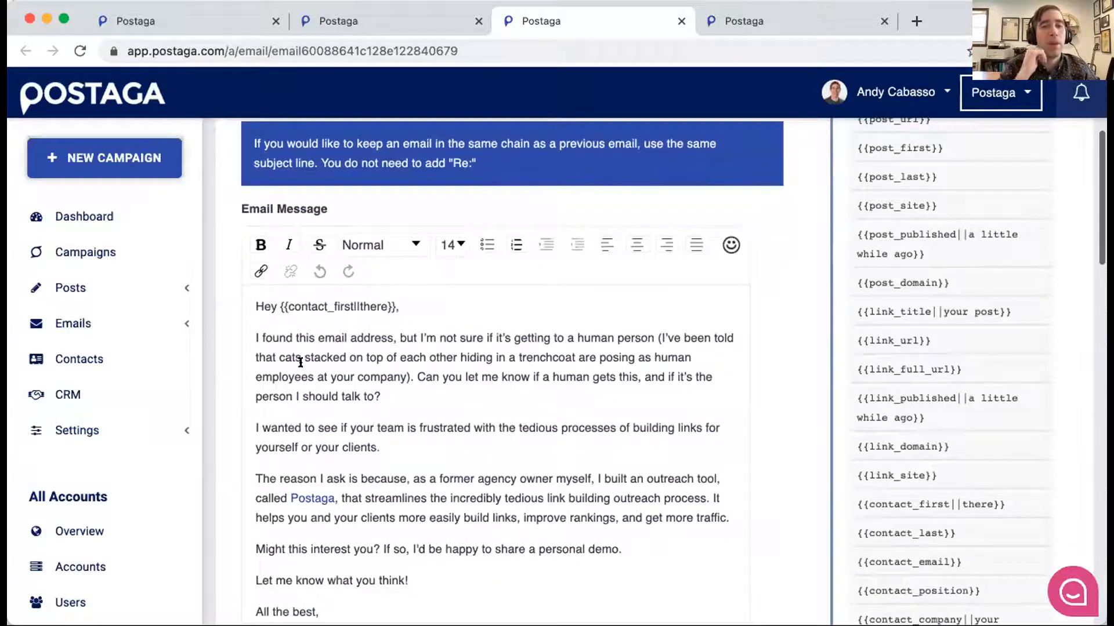
scroll(369, 323, "down", 1)
scroll(369, 323, "up", 1)
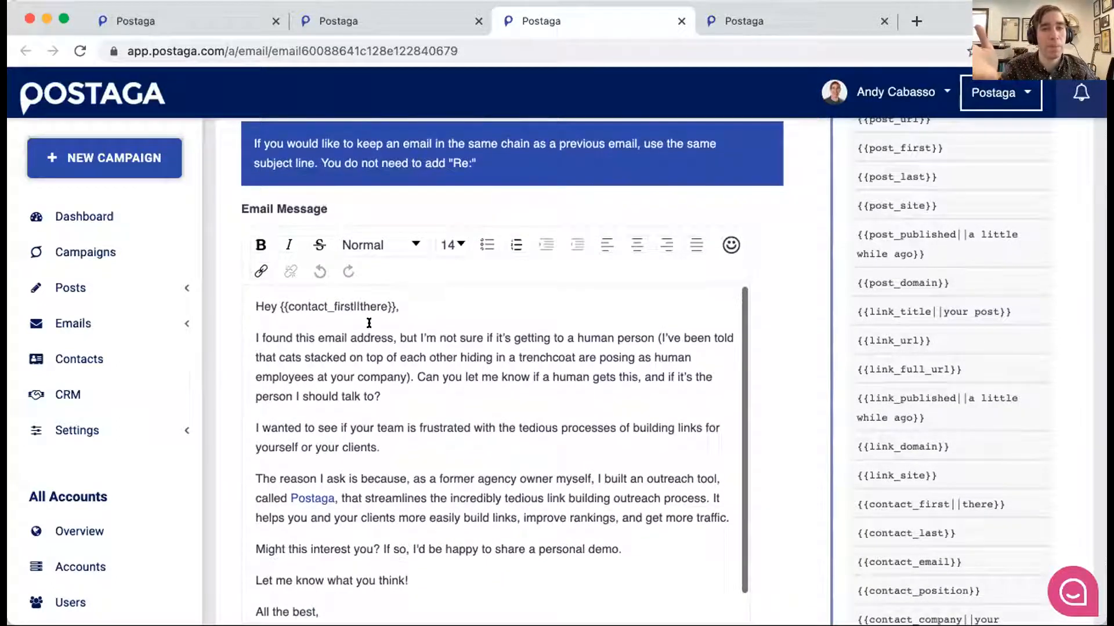
scroll(369, 324, "up", 1)
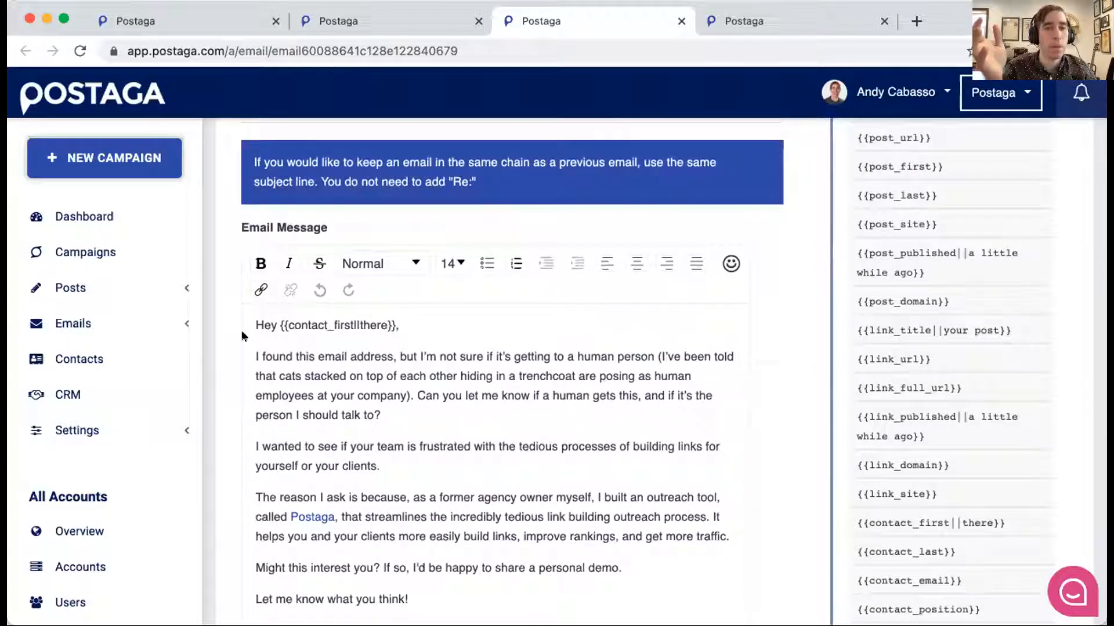
left_click_drag(399, 325, 284, 320)
scroll(473, 427, "down", 4)
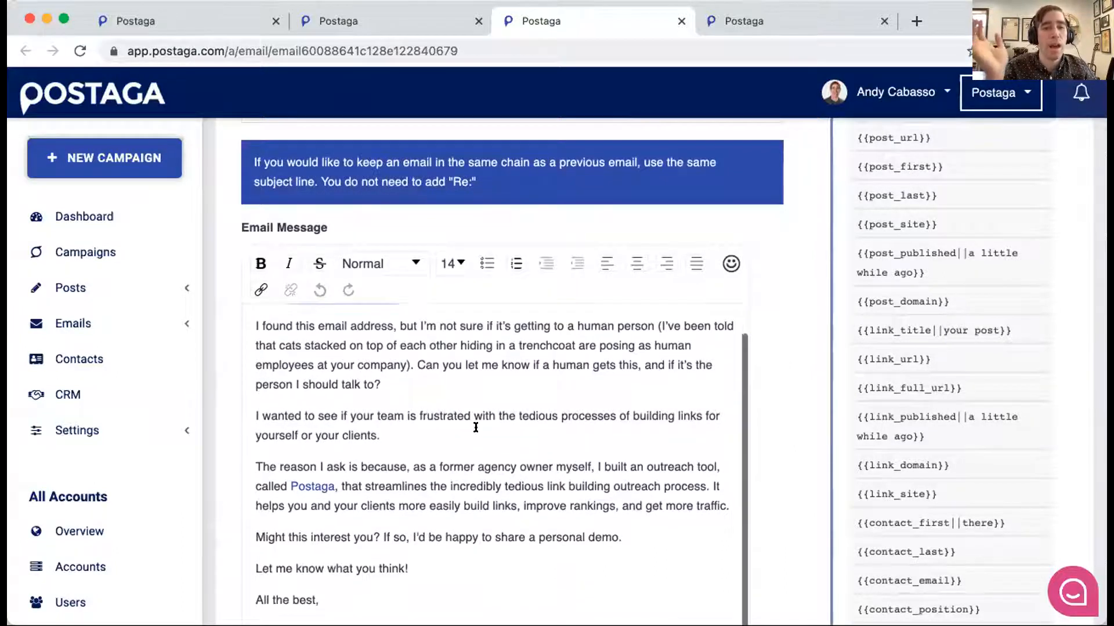
scroll(476, 427, "down", 1)
scroll(479, 430, "up", 2)
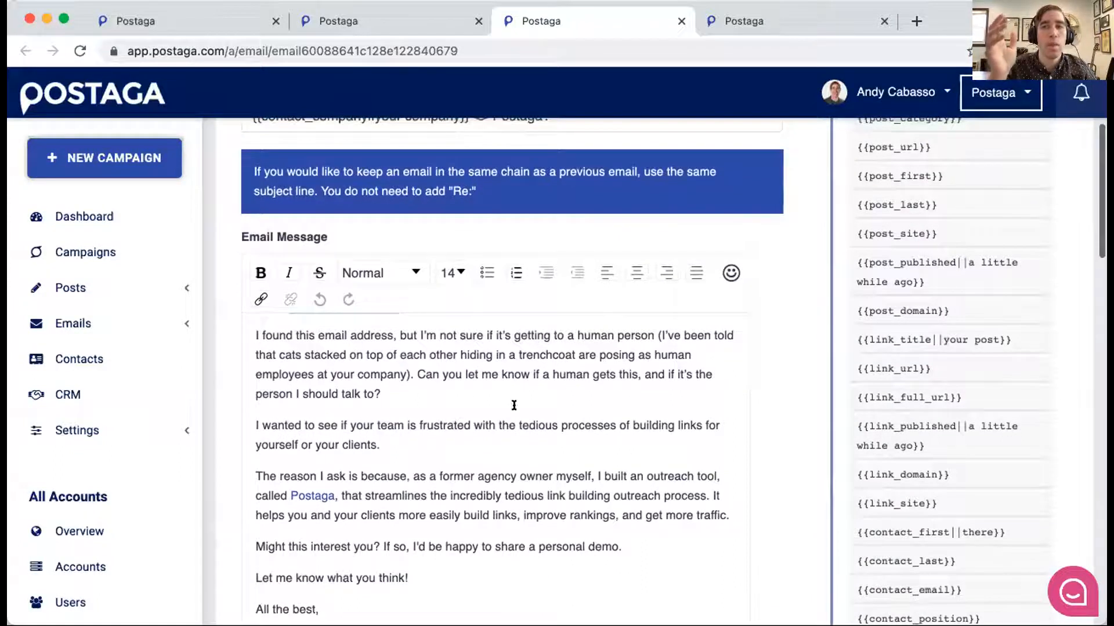
- Examine the merge variables available for the email down to the custom variables, and return to the message's greeting
scroll(859, 160, "down", 3)
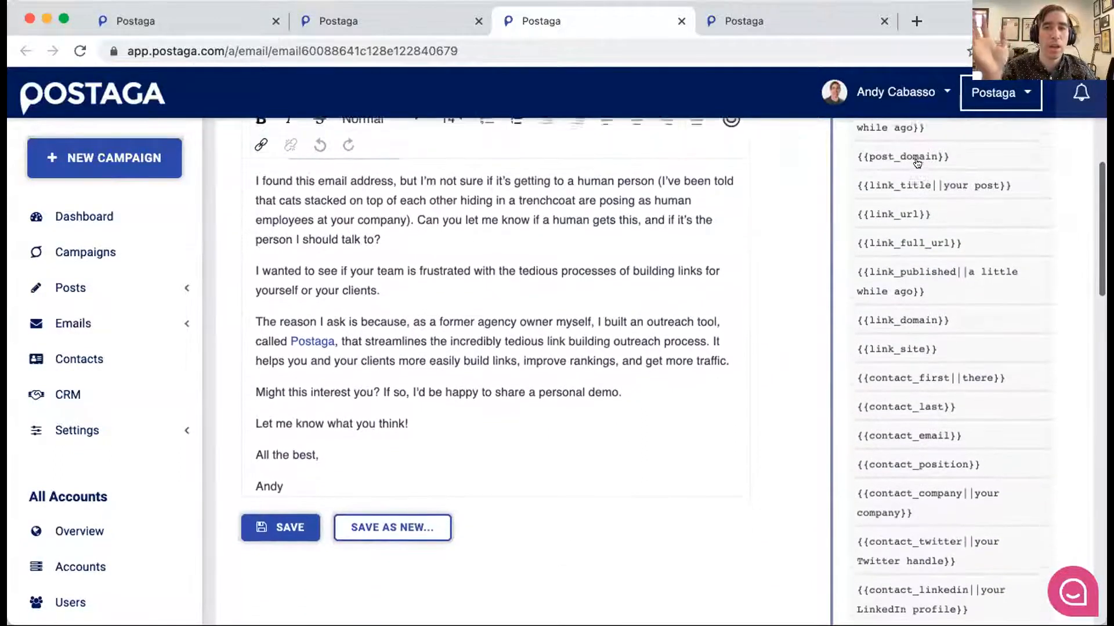
scroll(917, 163, "down", 6)
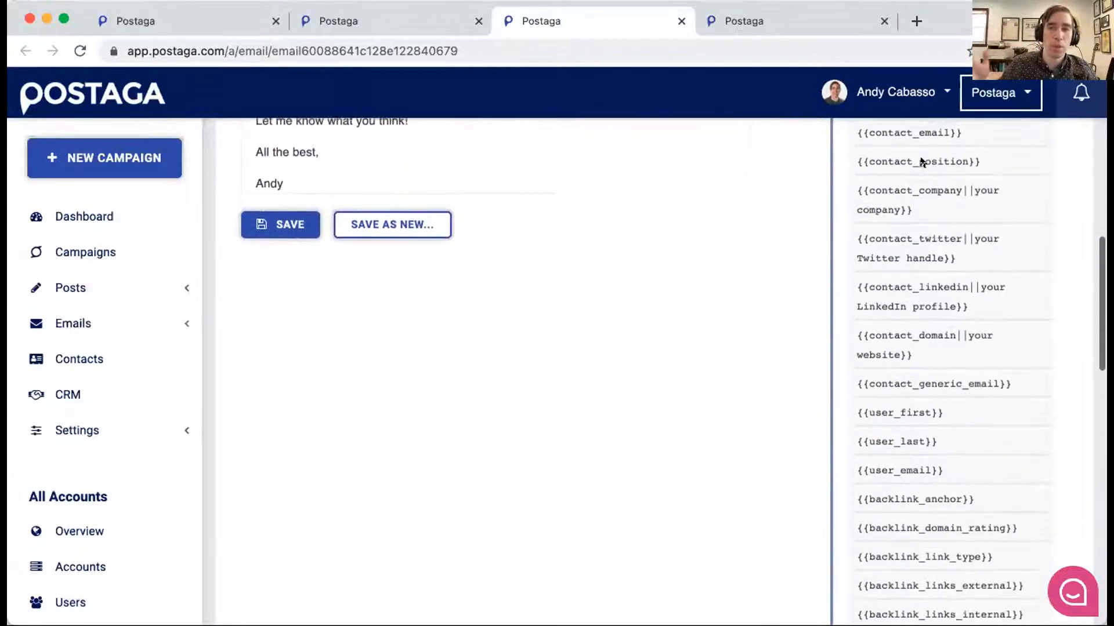
scroll(923, 162, "down", 2)
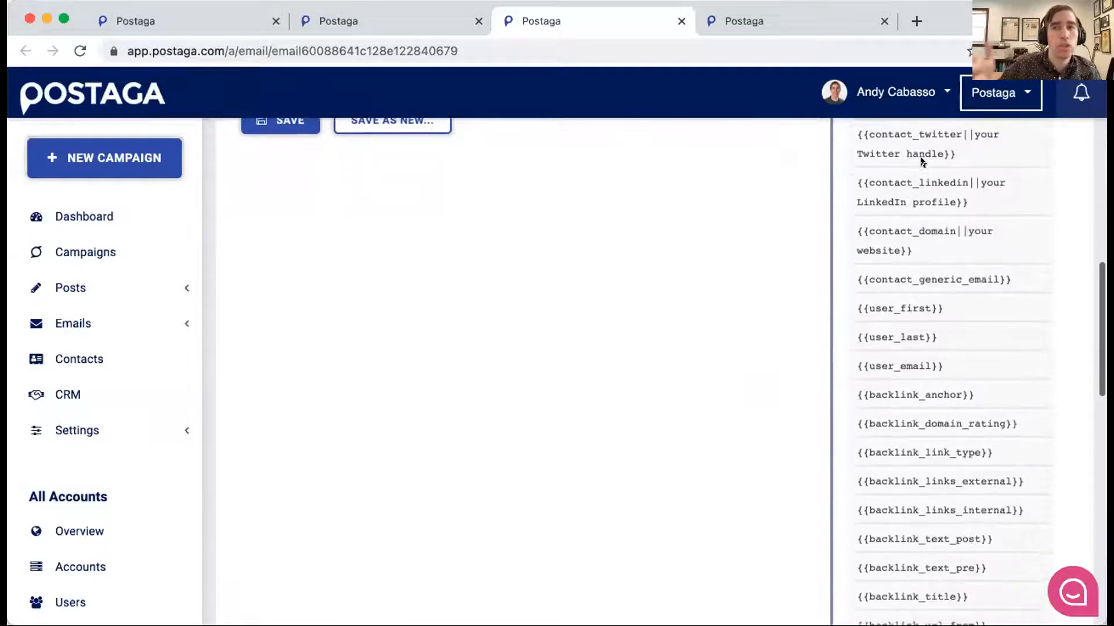
scroll(922, 162, "down", 4)
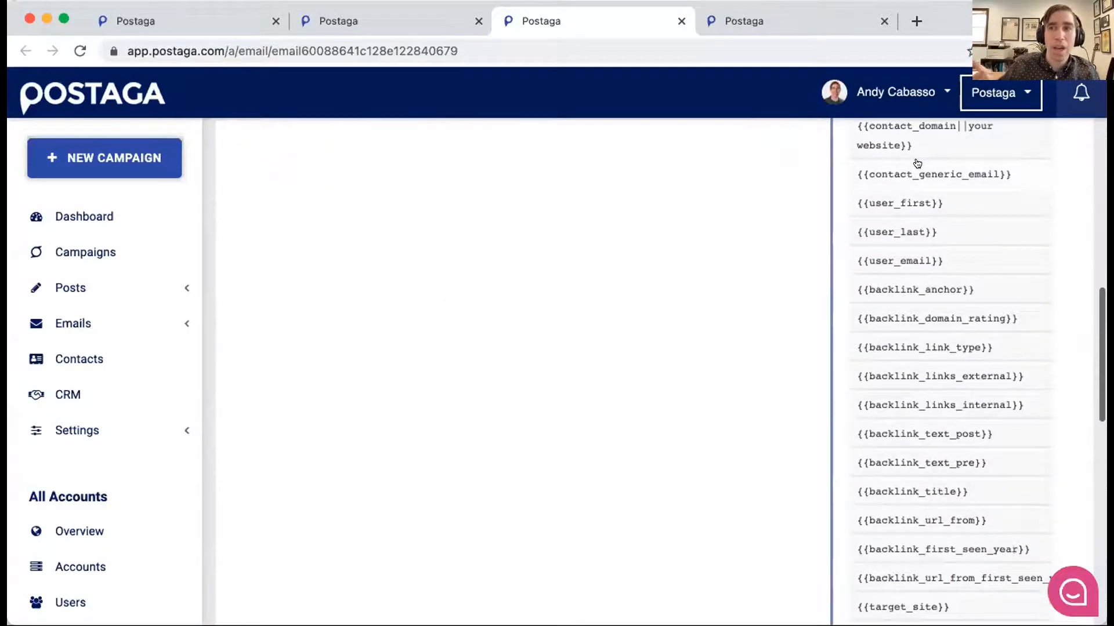
scroll(917, 163, "down", 3)
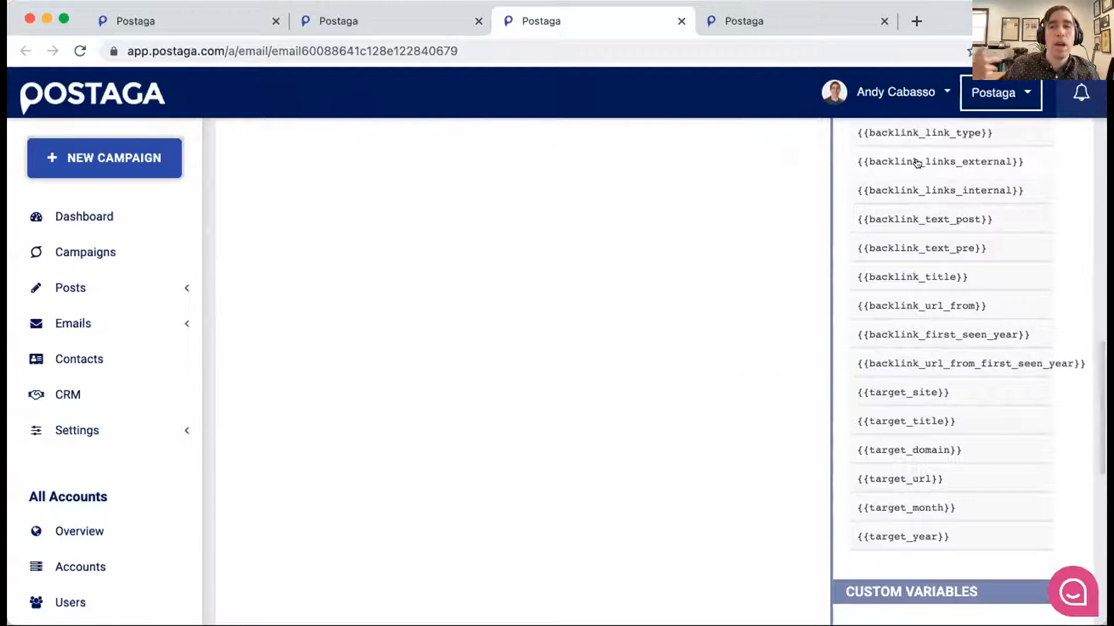
scroll(917, 163, "up", 2)
scroll(917, 163, "up", 8)
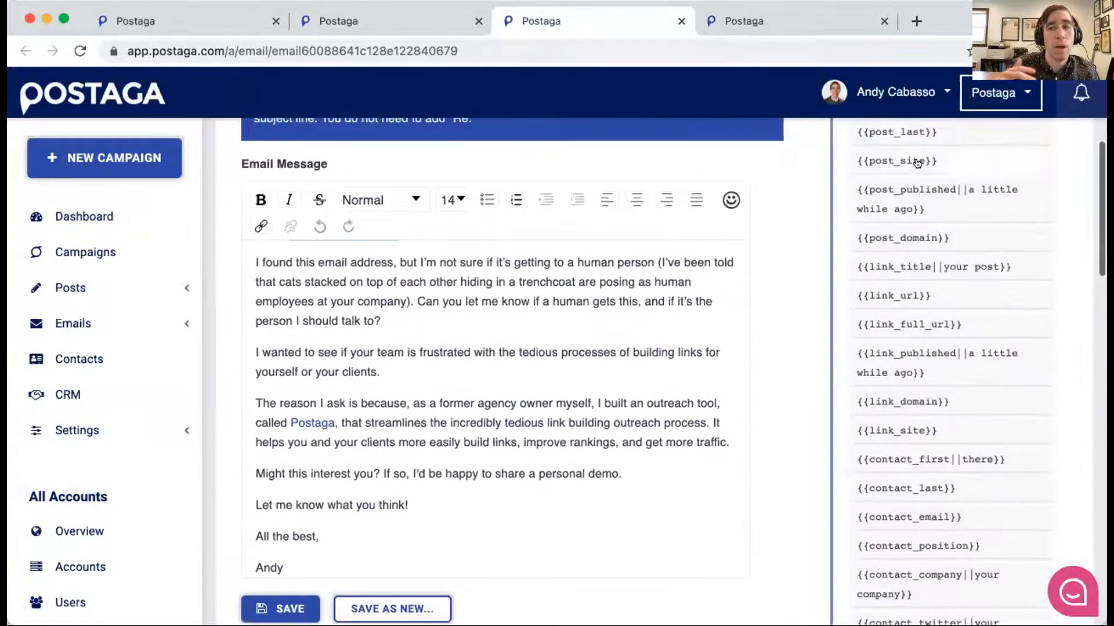
scroll(917, 163, "up", 4)
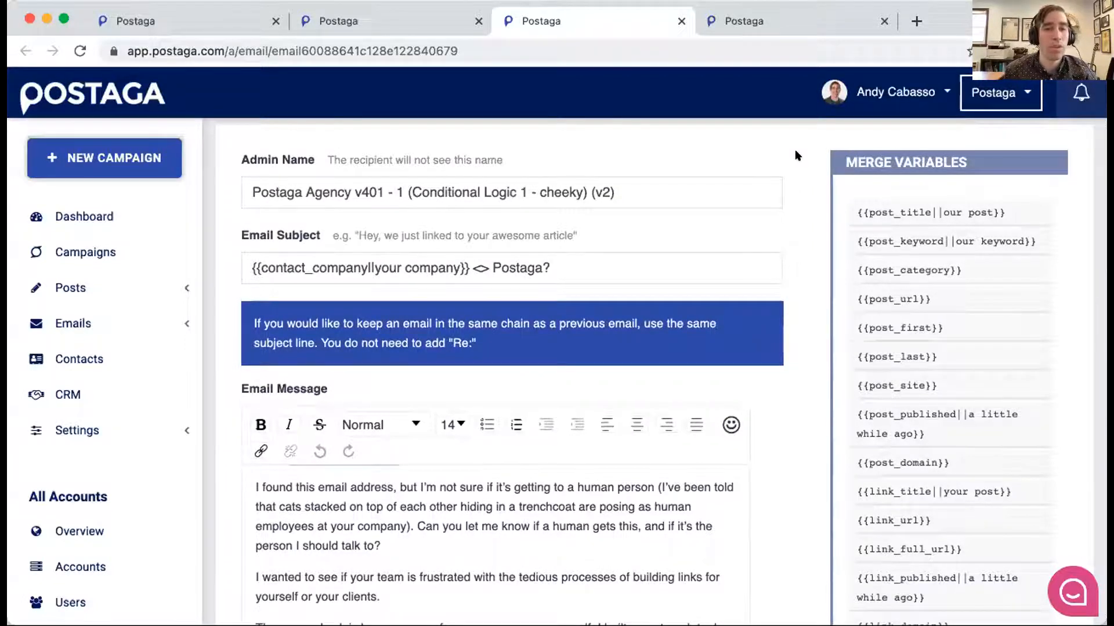
scroll(353, 549, "up", 1)
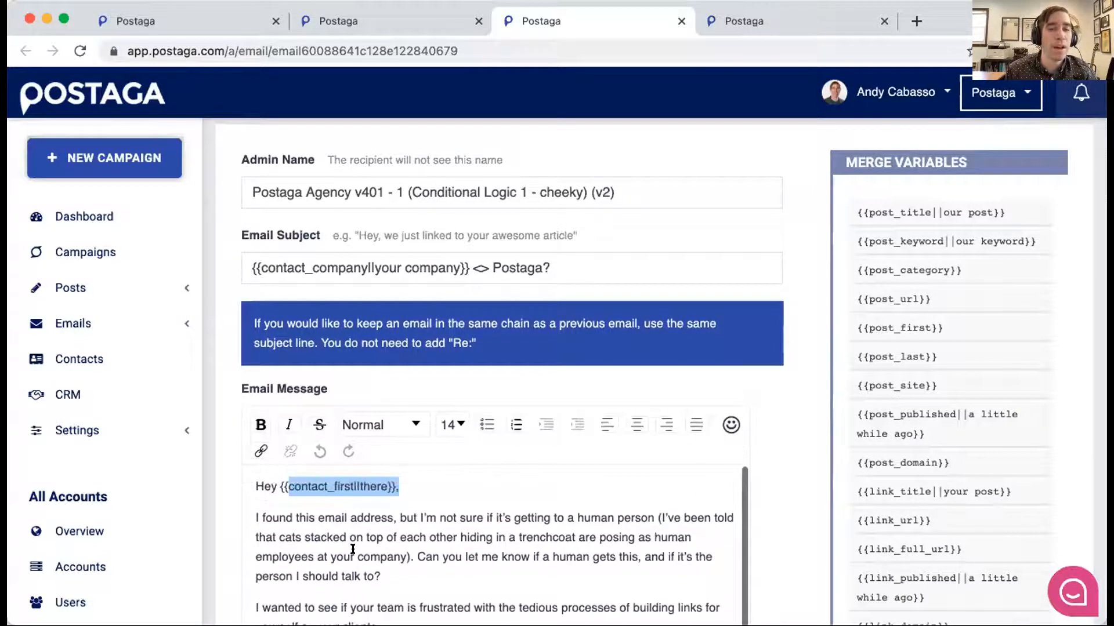
left_click(422, 488)
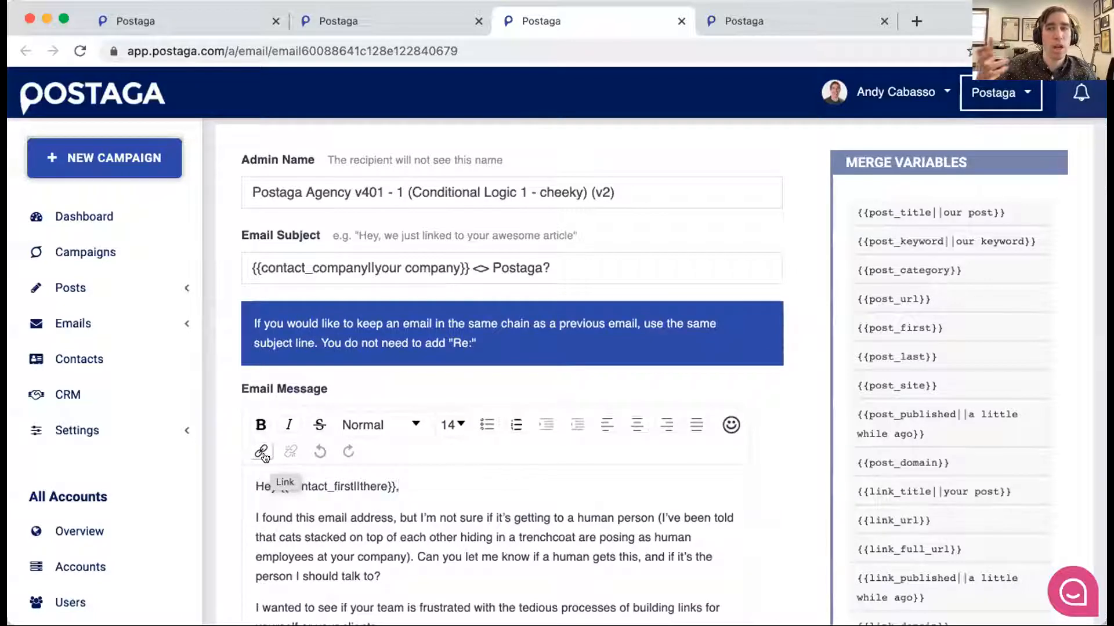
- Return to the campaign being created and review the email sequence section with its scheduled emails and waiting periods
key("ctrl+shift+Tab")
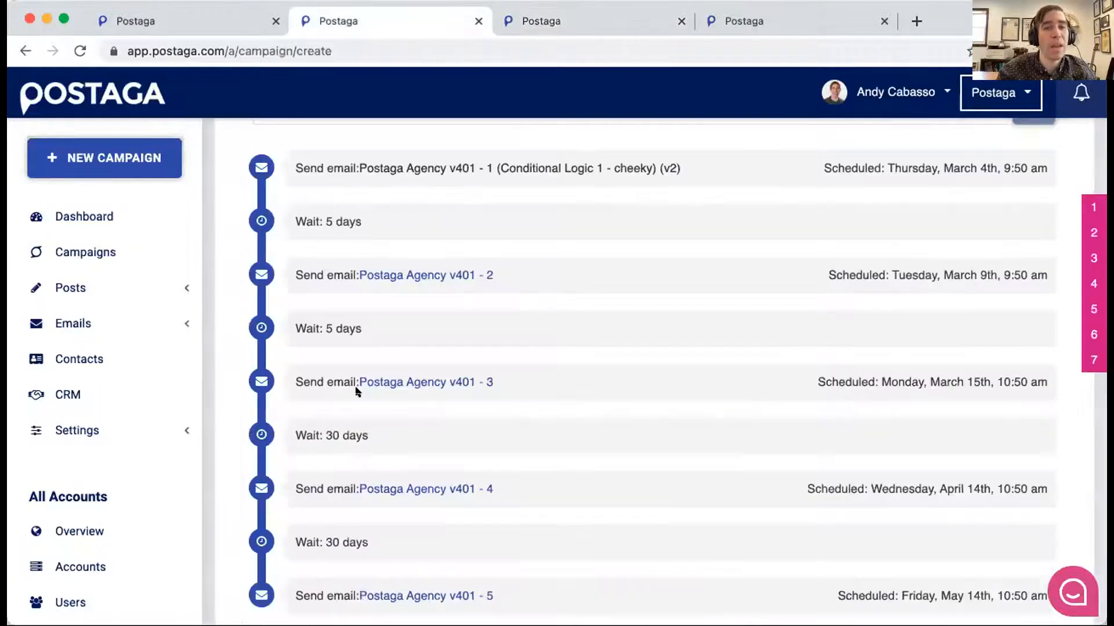
scroll(489, 248, "up", 3)
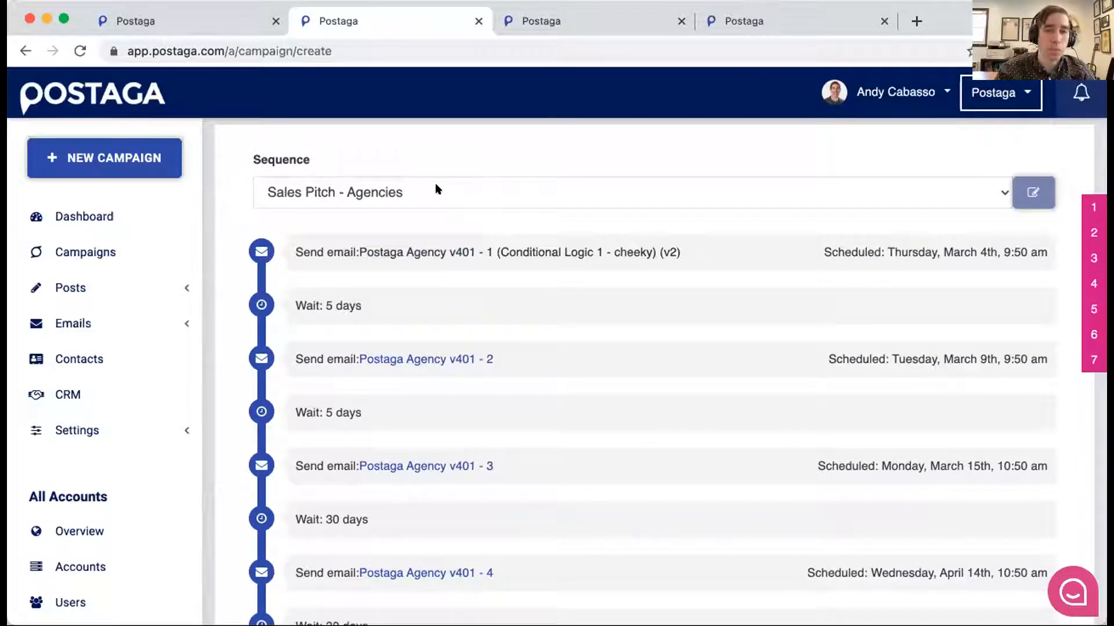
scroll(435, 189, "up", 2)
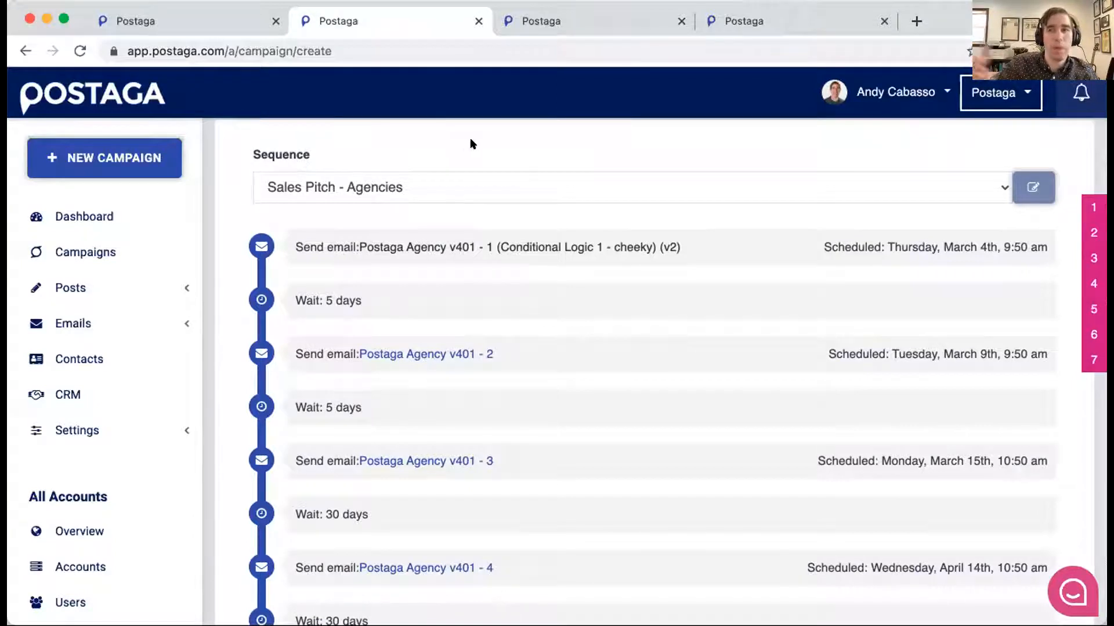
scroll(471, 143, "down", 1)
scroll(471, 143, "up", 3)
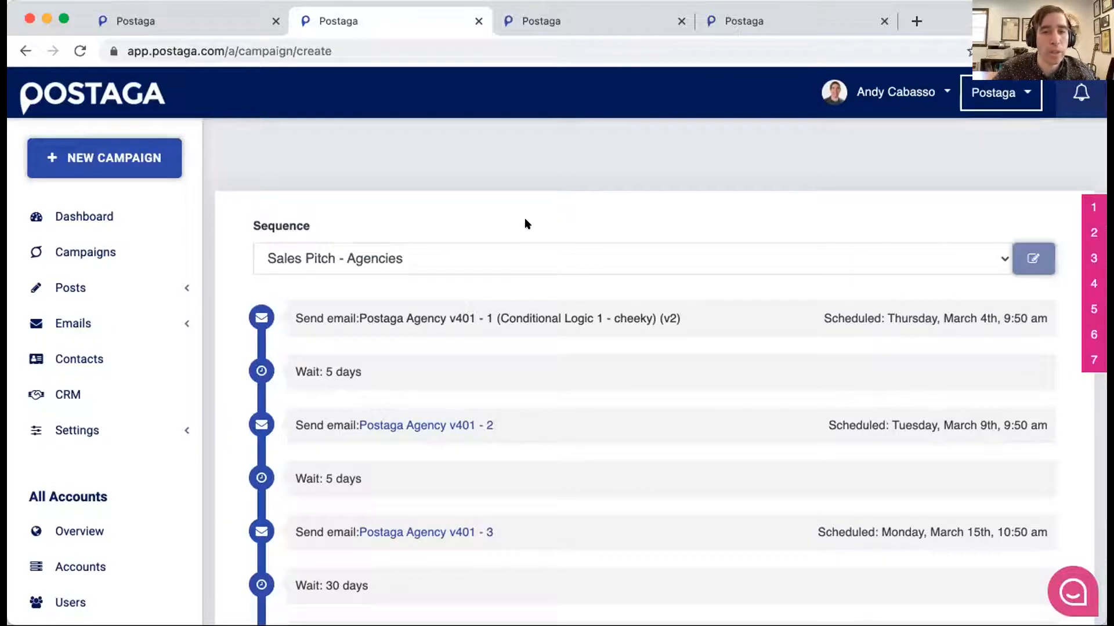
scroll(515, 231, "up", 5)
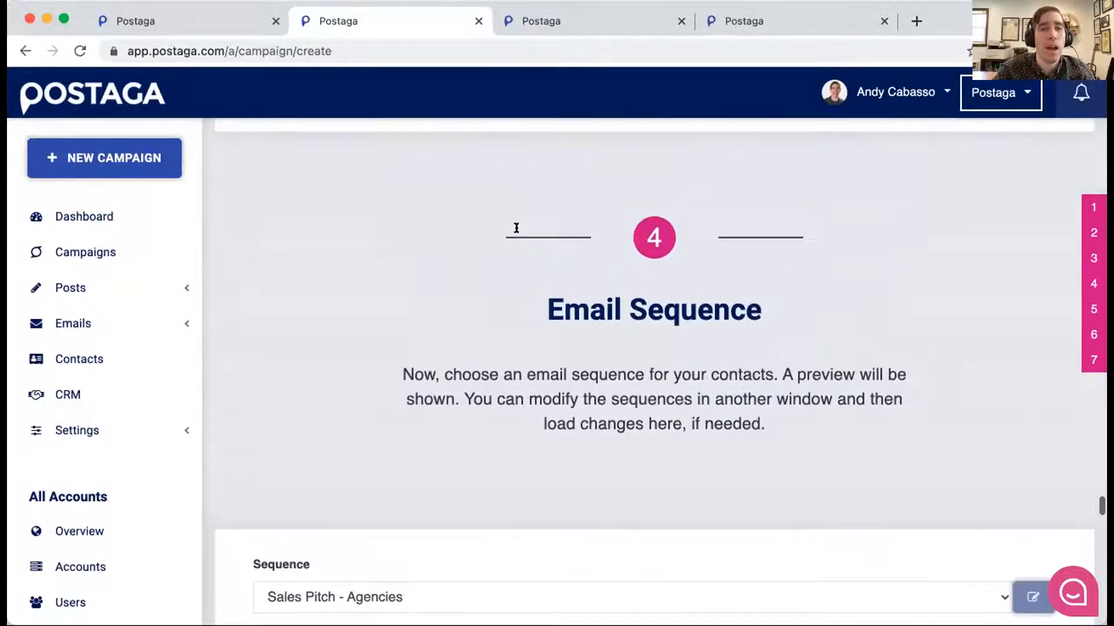
scroll(516, 228, "down", 3)
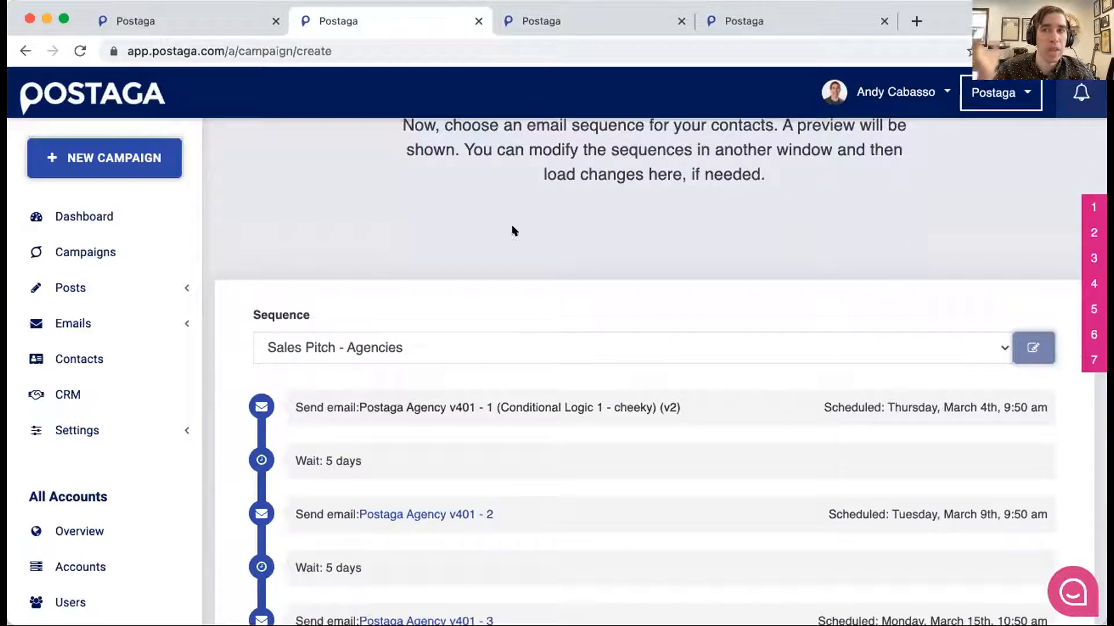
scroll(544, 296, "down", 1)
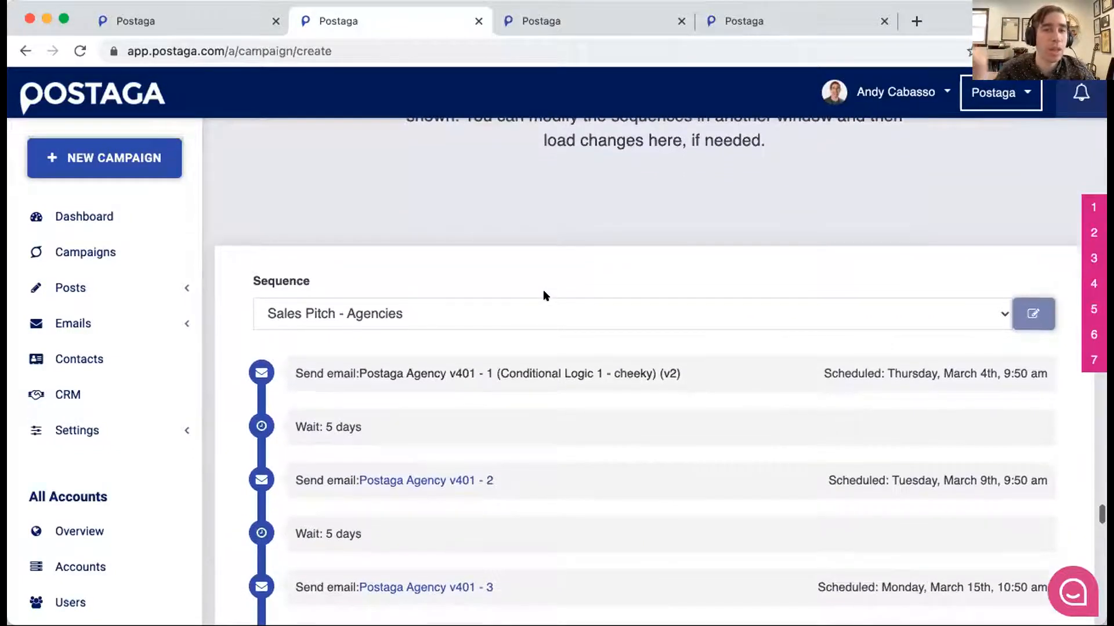
scroll(544, 296, "down", 1)
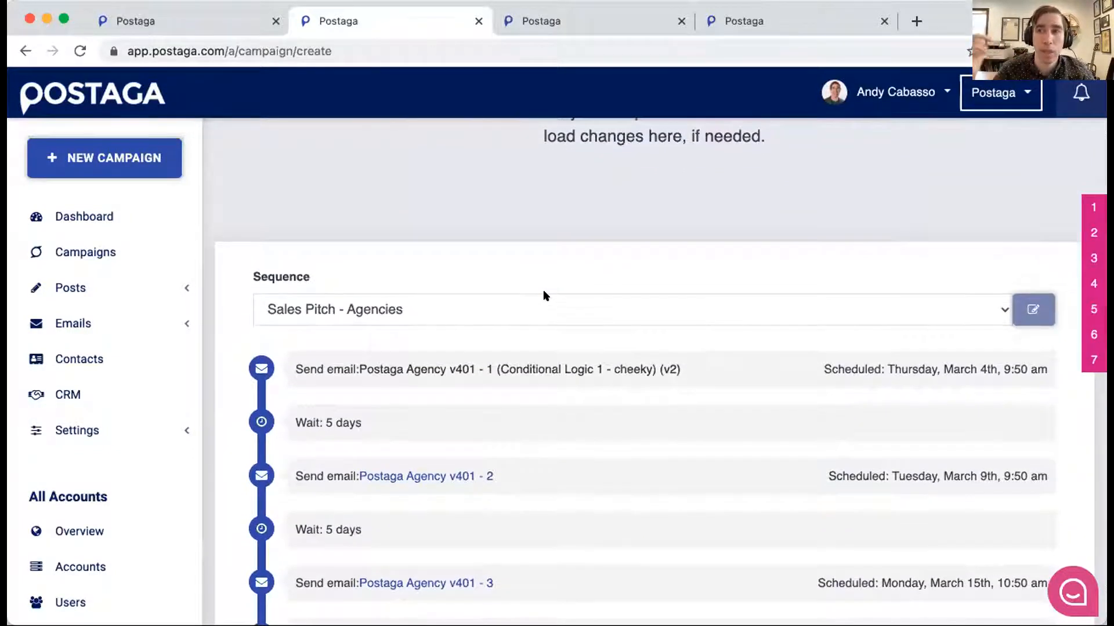
- Look through the sequence's scheduled emails and waiting periods, and examine the preview of the first email
scroll(544, 296, "down", 3)
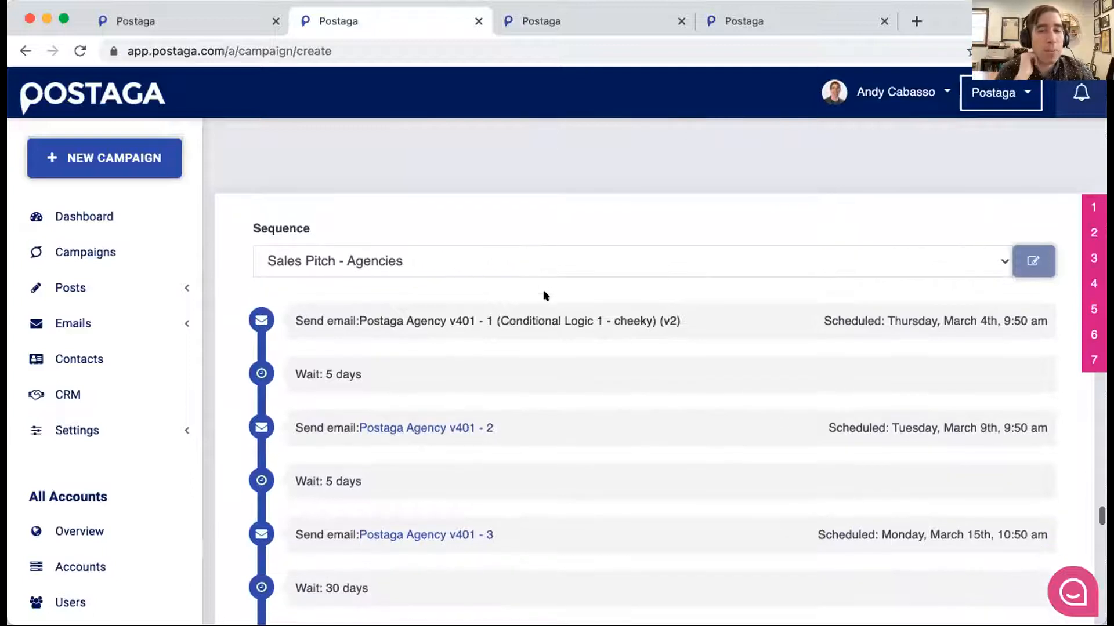
scroll(543, 293, "down", 1)
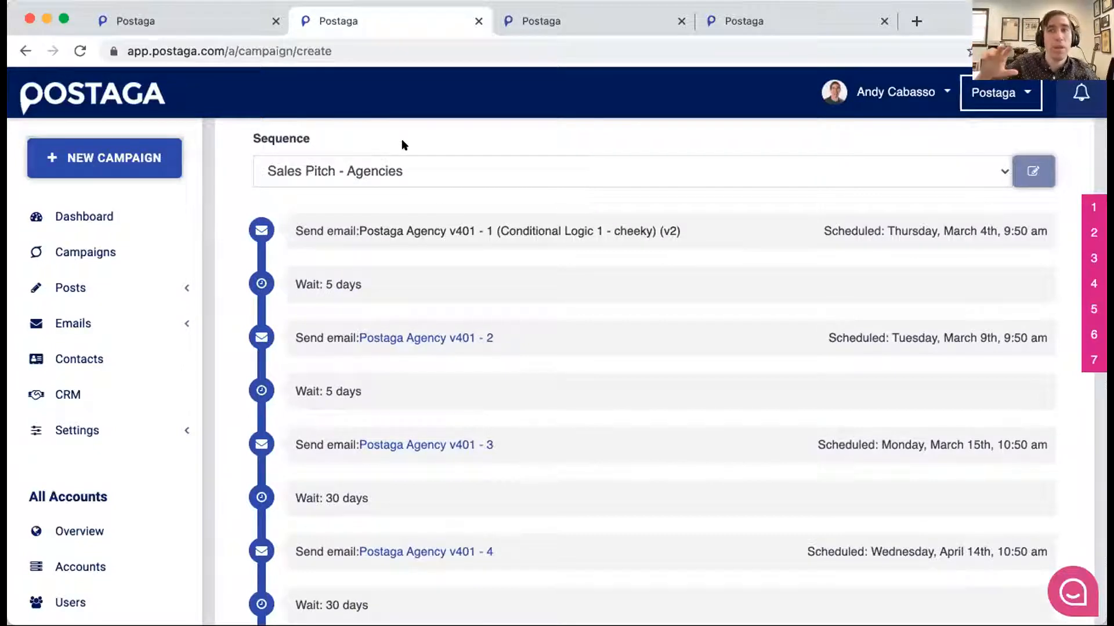
scroll(404, 144, "down", 1)
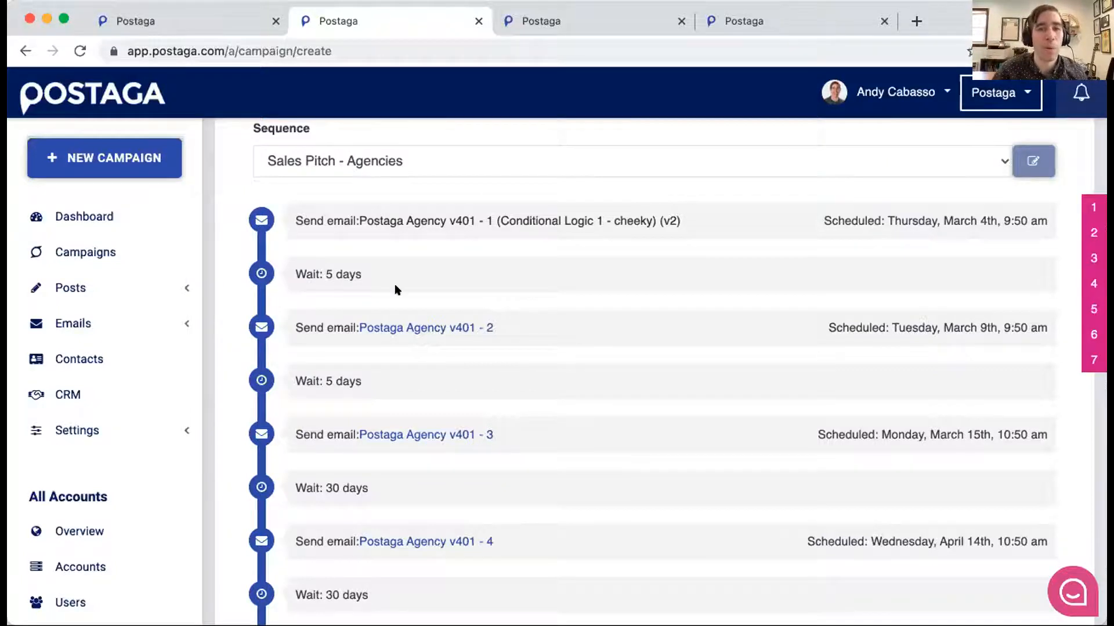
scroll(403, 284, "down", 5)
scroll(401, 280, "down", 9)
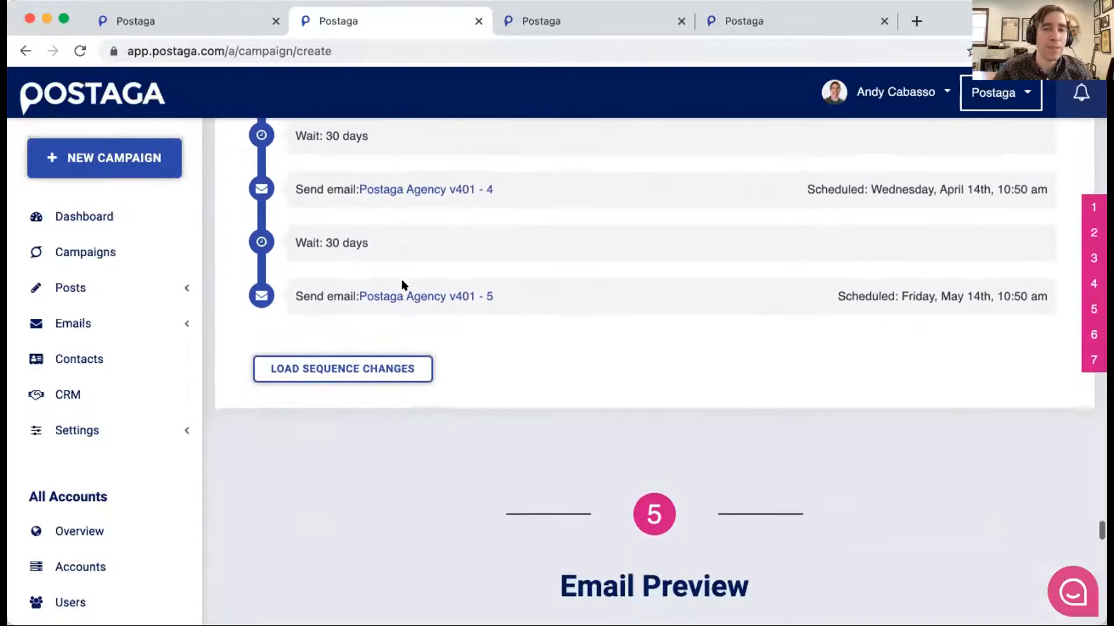
scroll(402, 279, "down", 2)
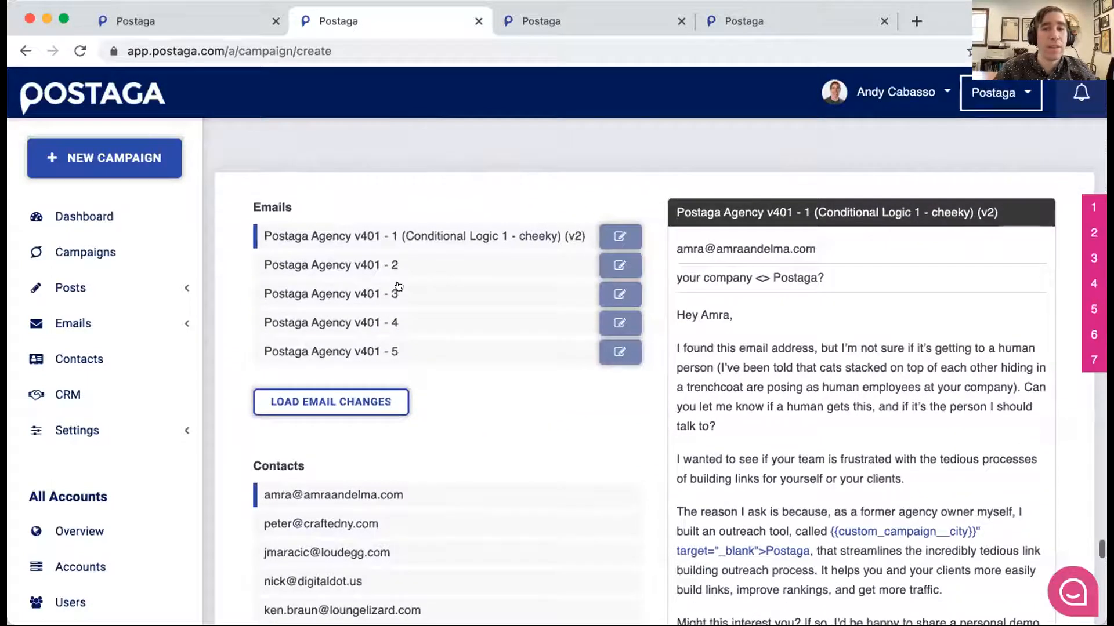
scroll(432, 212, "down", 1)
scroll(430, 209, "down", 3)
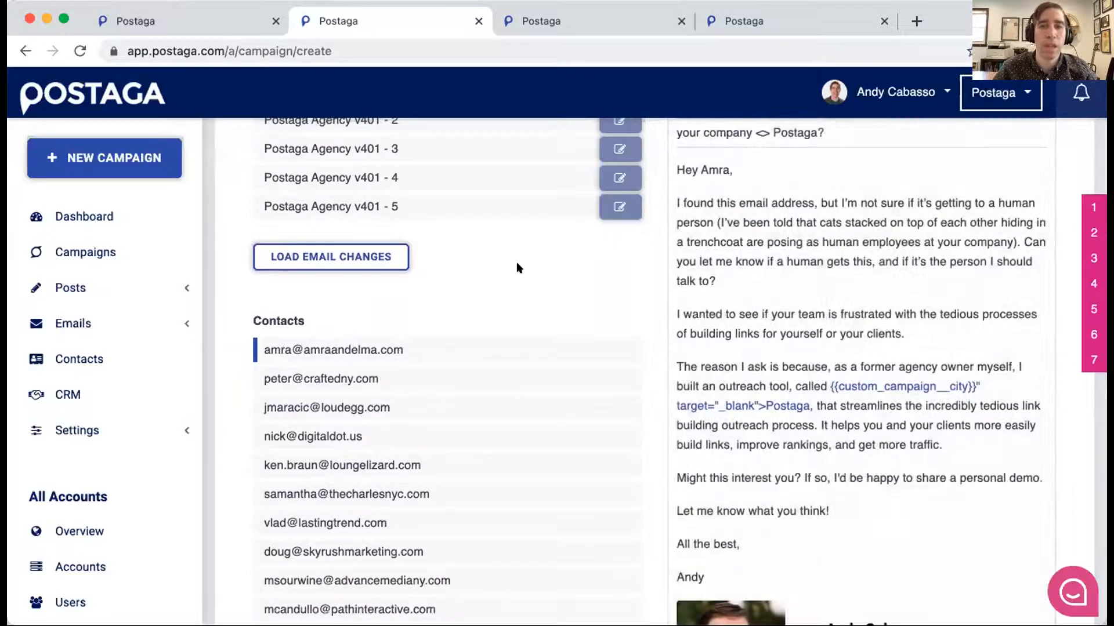
scroll(516, 262, "up", 2)
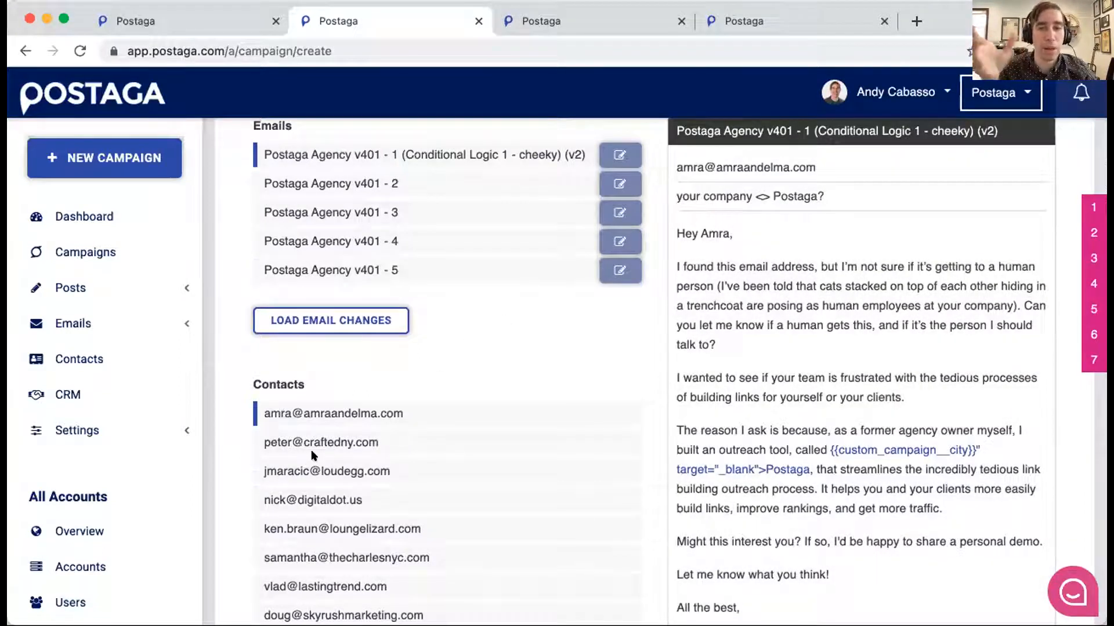
- Preview the first email for the contact at Crafted and read through the personalised message and signature
left_click(341, 443)
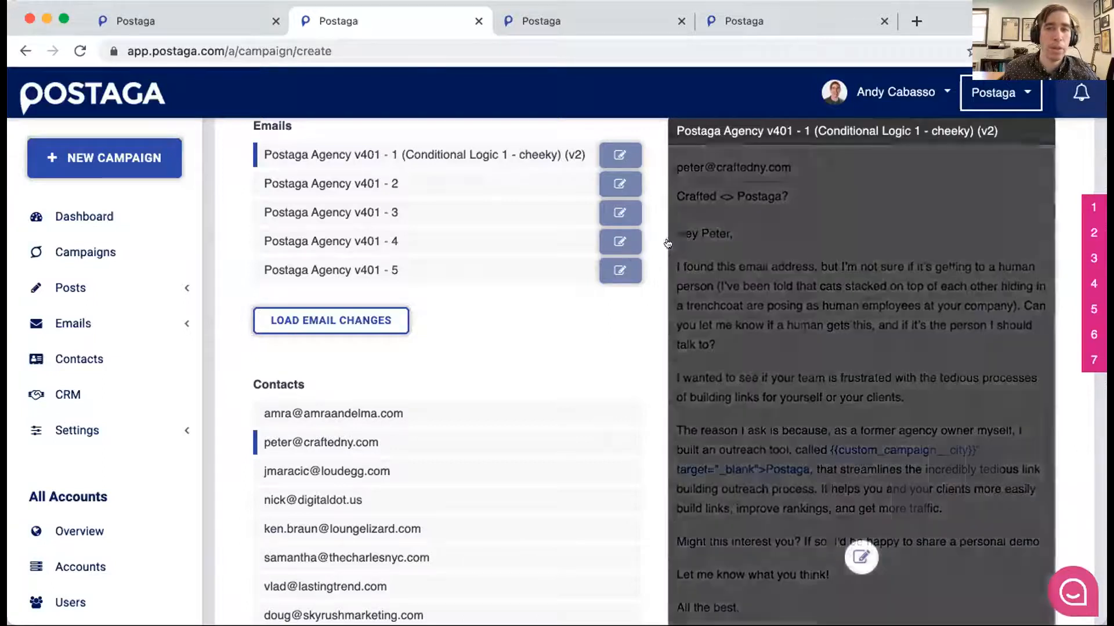
scroll(644, 266, "down", 2)
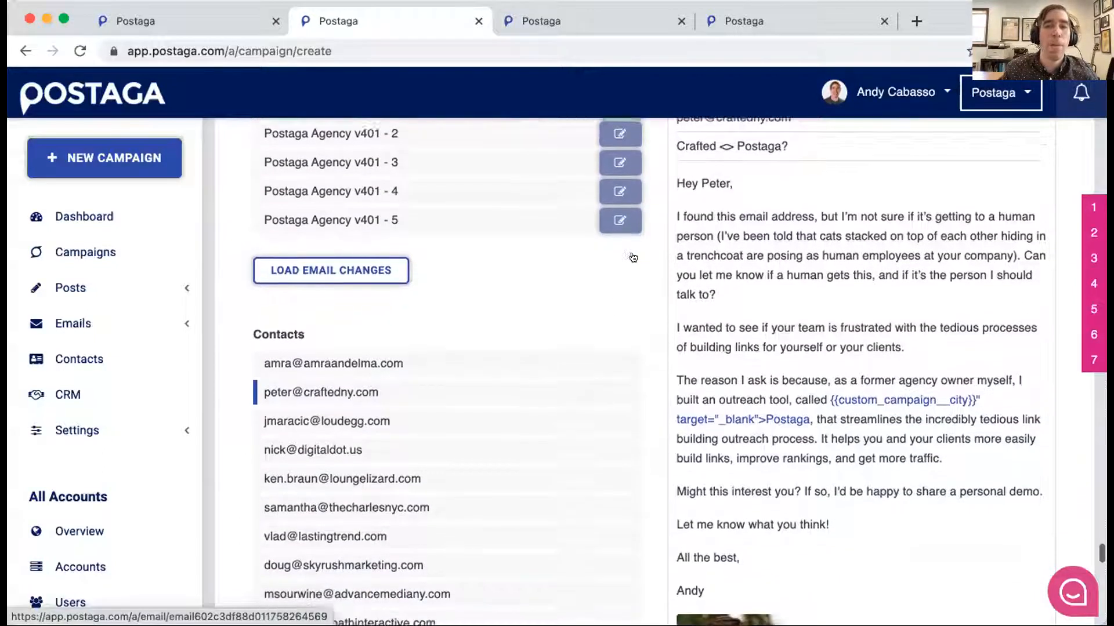
scroll(632, 258, "down", 4)
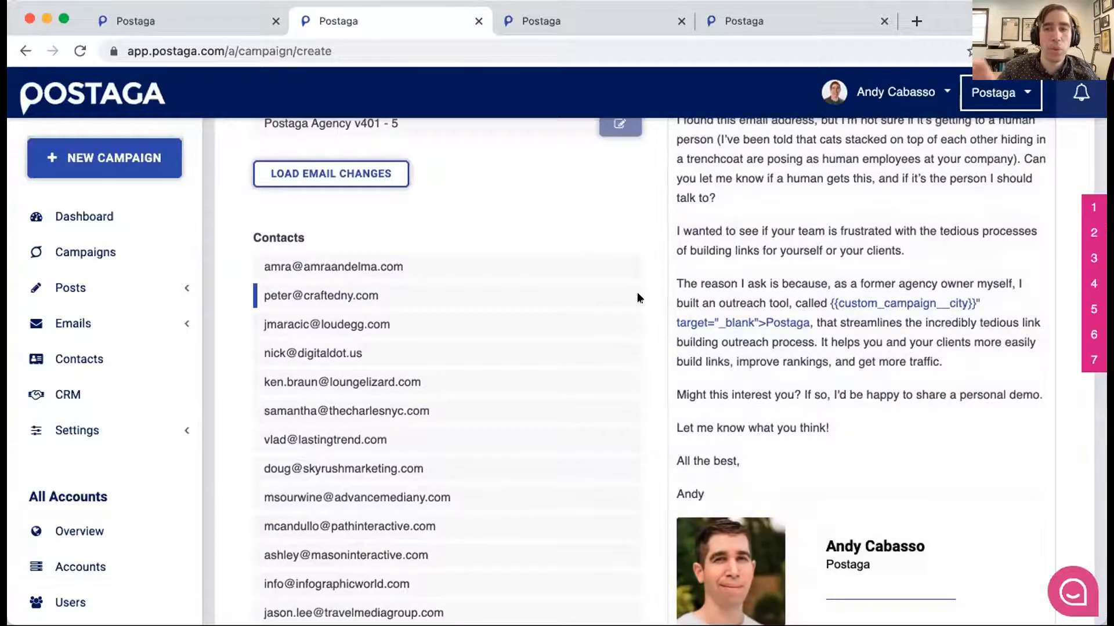
scroll(628, 299, "down", 2)
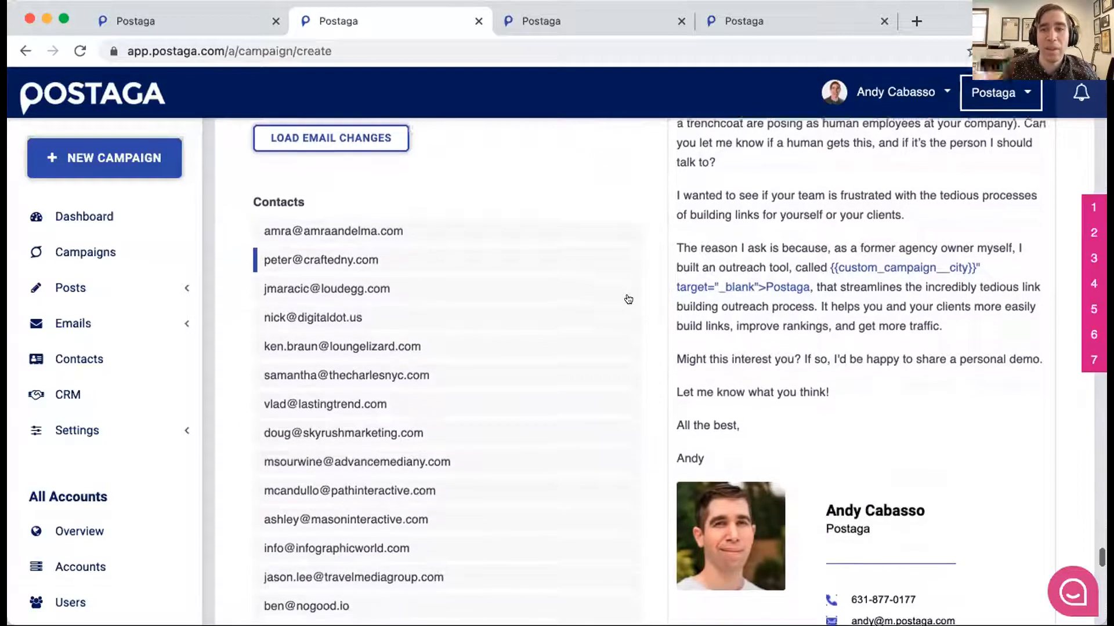
scroll(612, 336, "down", 10)
scroll(612, 335, "down", 5)
scroll(612, 335, "up", 4)
scroll(612, 335, "up", 12)
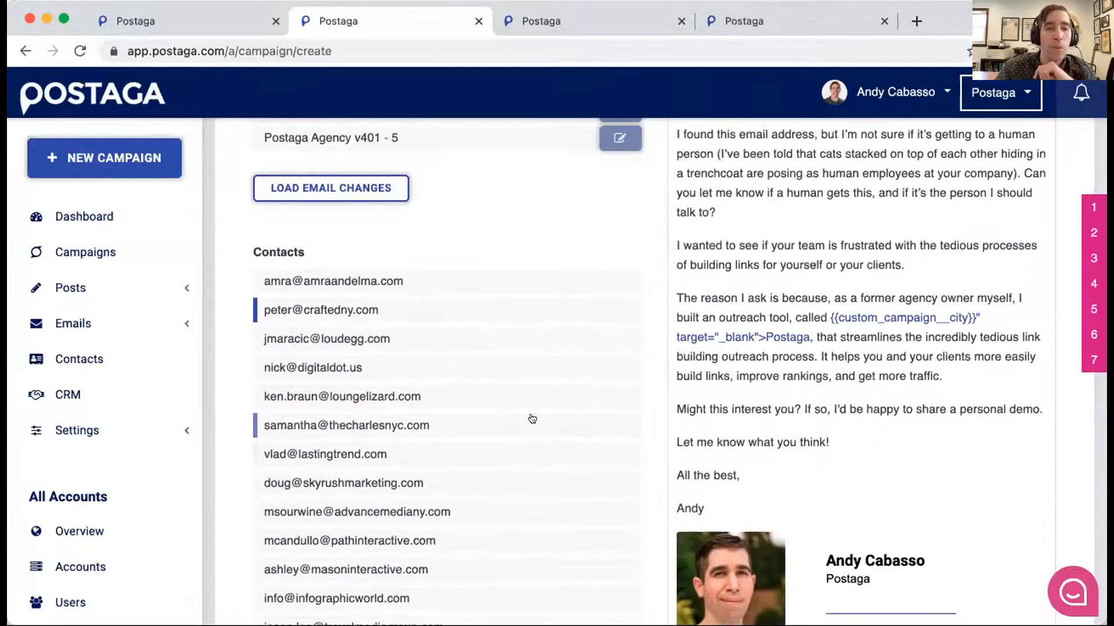
- Preview the first email for the contact at LoudEgg and check its subject, greeting and message
left_click(482, 343)
scroll(490, 359, "up", 2)
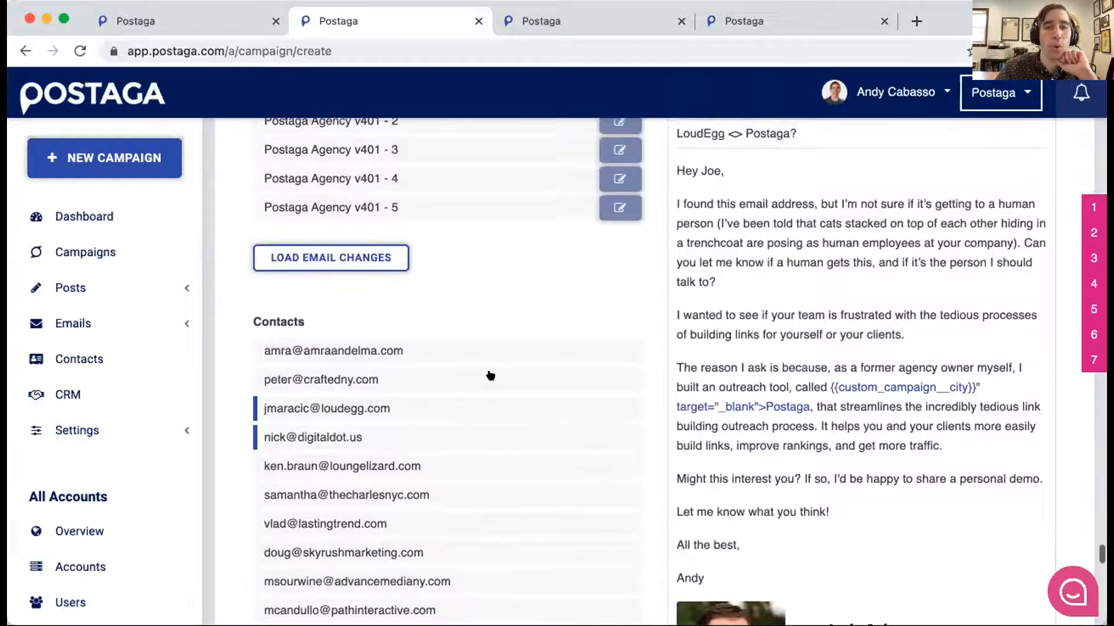
scroll(464, 378, "up", 1)
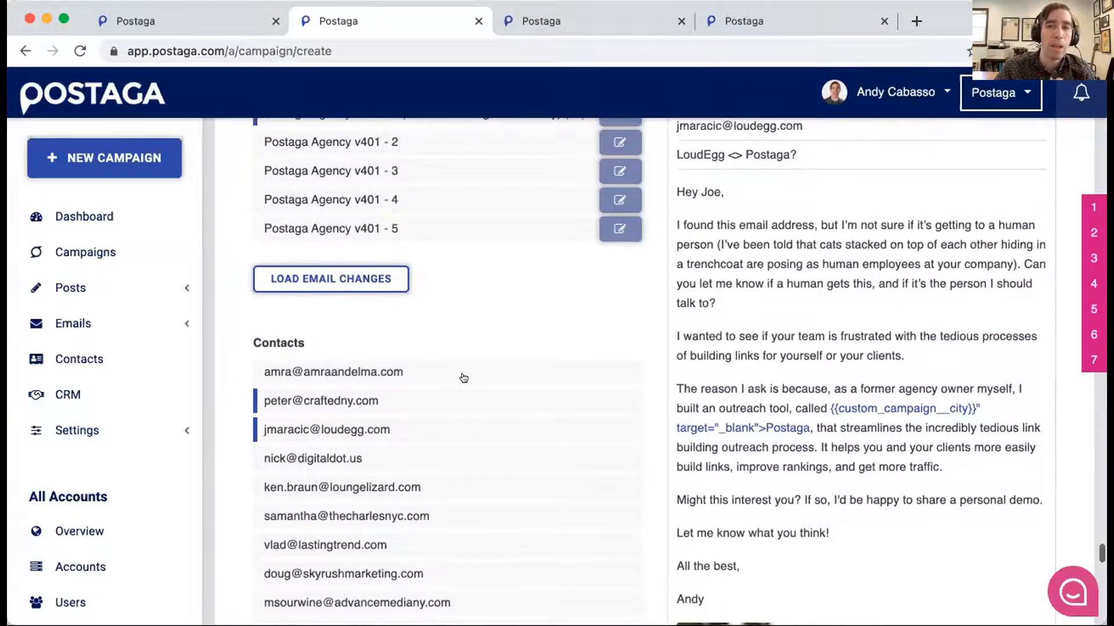
mouse_move(795, 309)
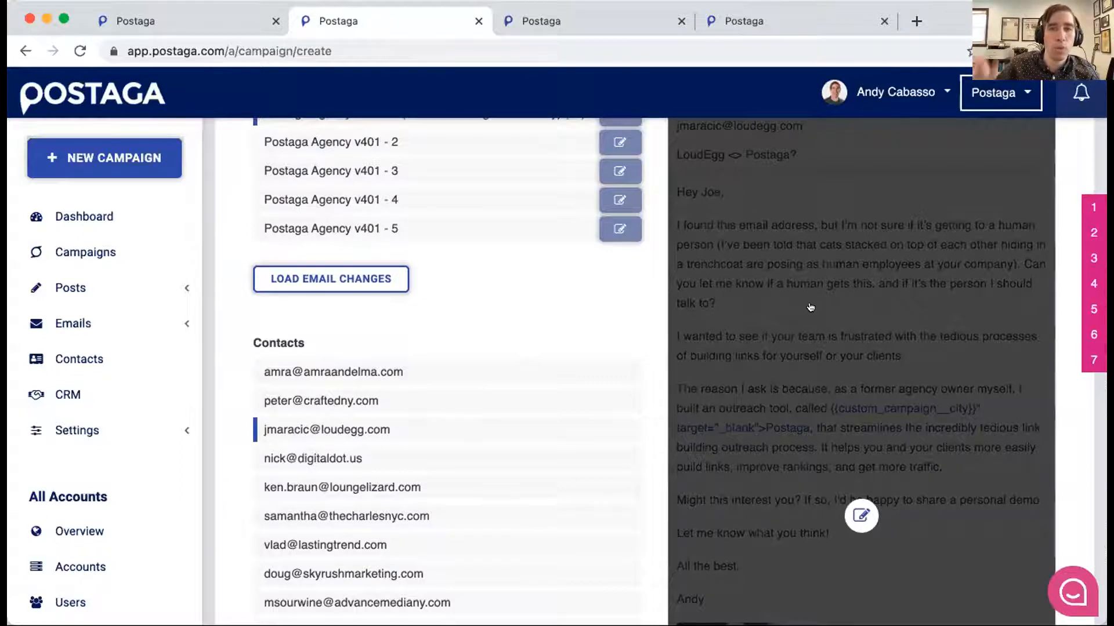
scroll(503, 292, "down", 1)
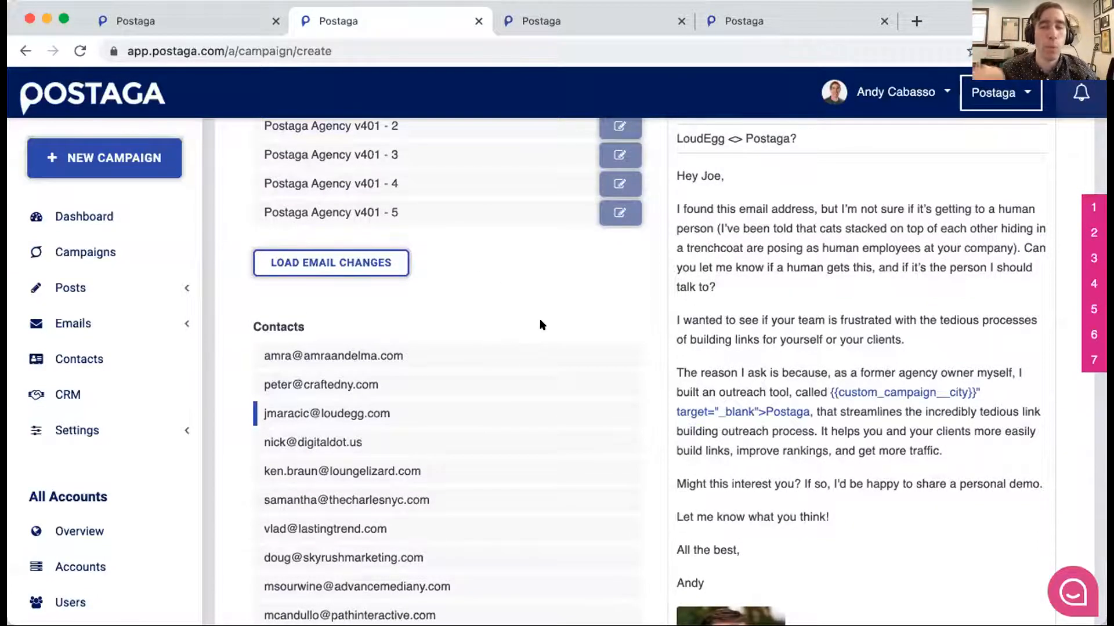
scroll(537, 326, "down", 2)
scroll(537, 326, "down", 15)
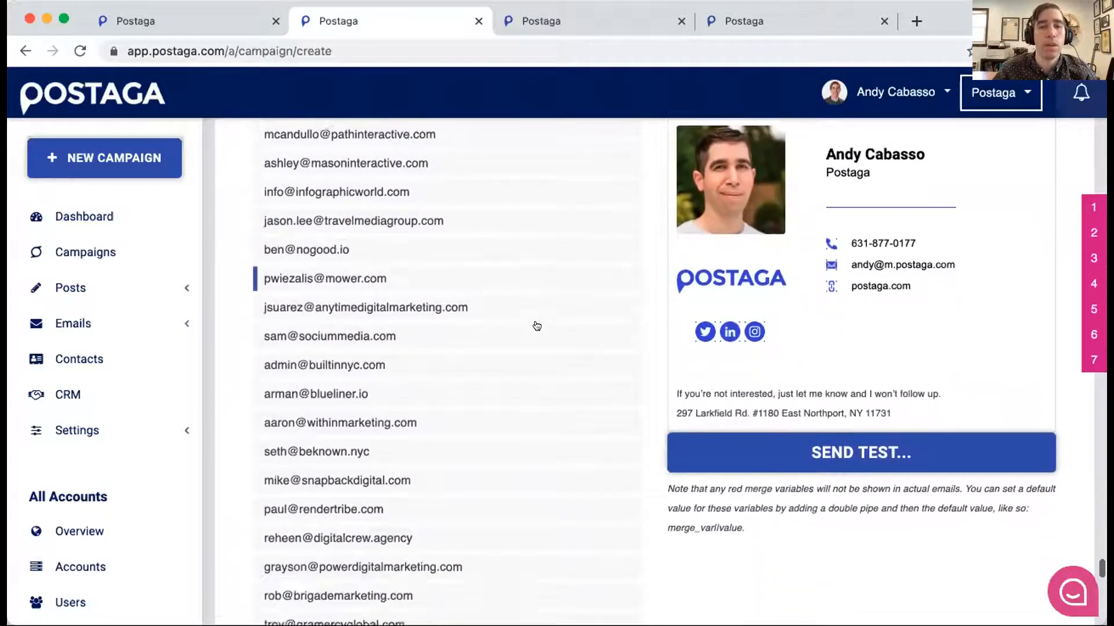
scroll(536, 326, "down", 4)
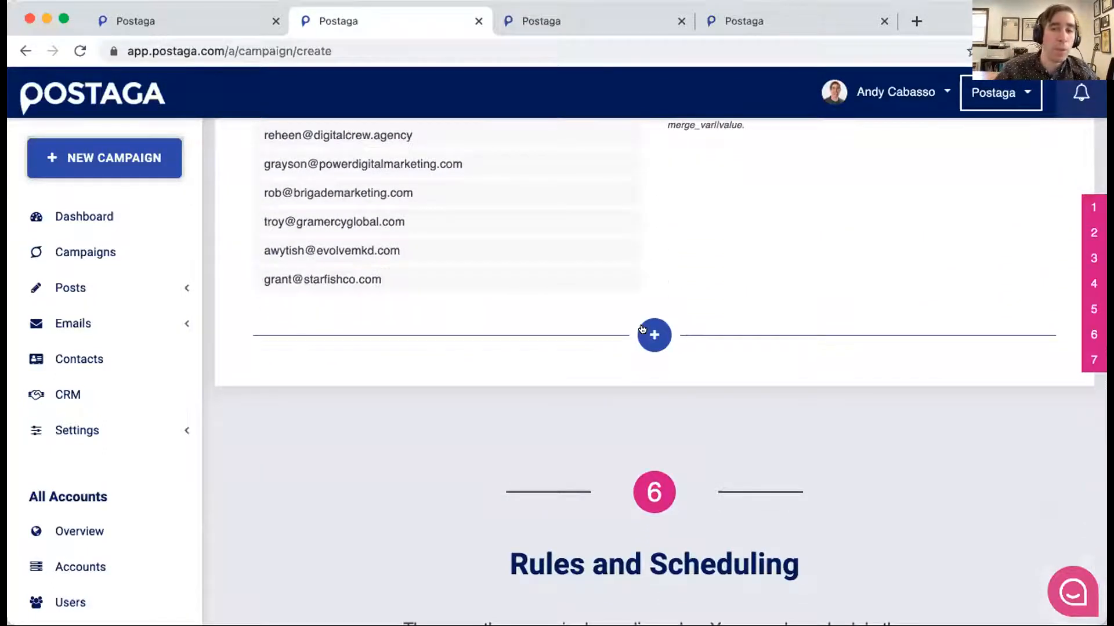
left_click(643, 329)
left_click(368, 398)
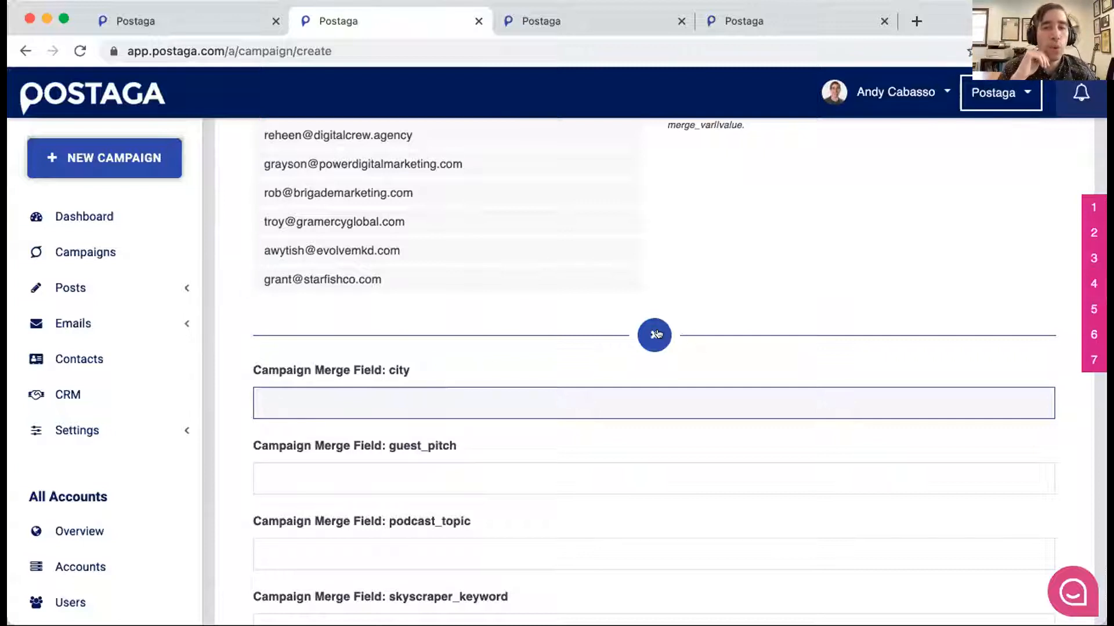
type("https://postag")
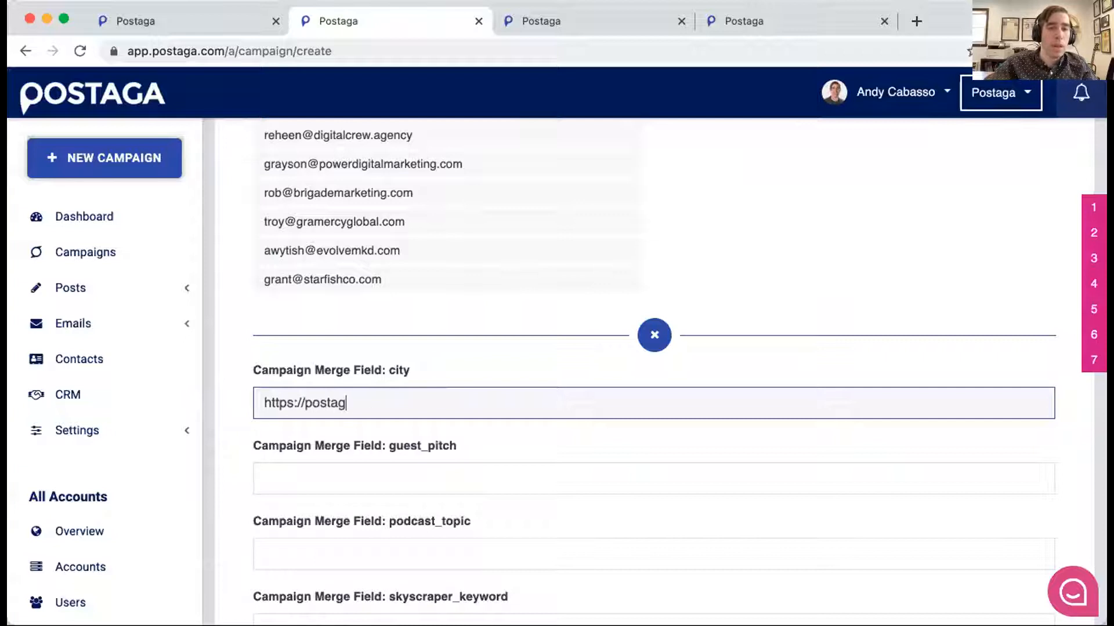
type("a.com/")
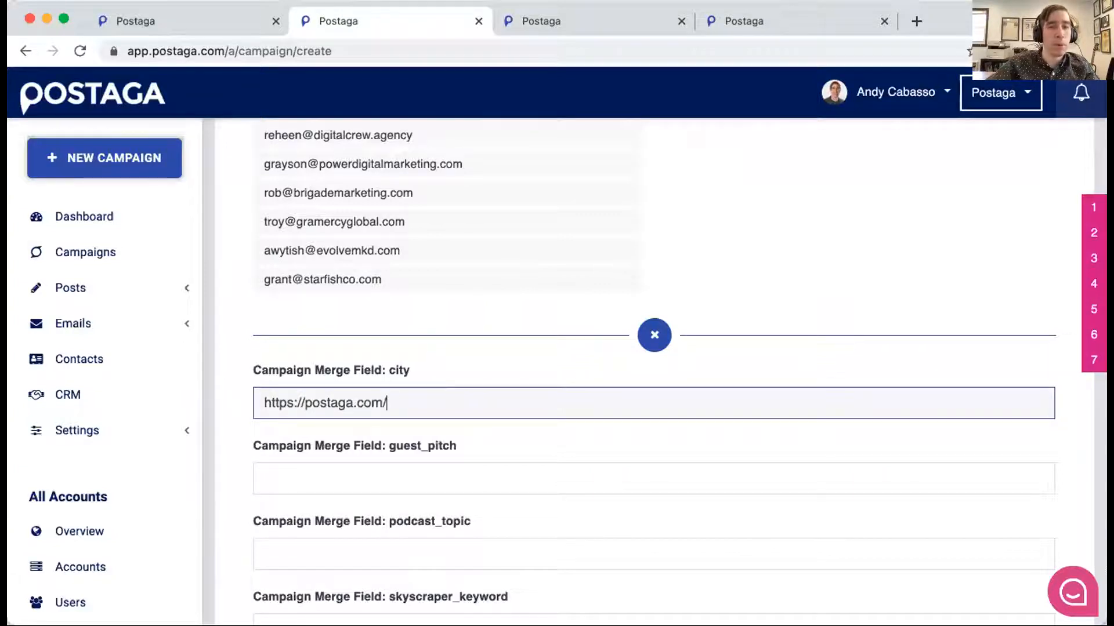
type("?utm+")
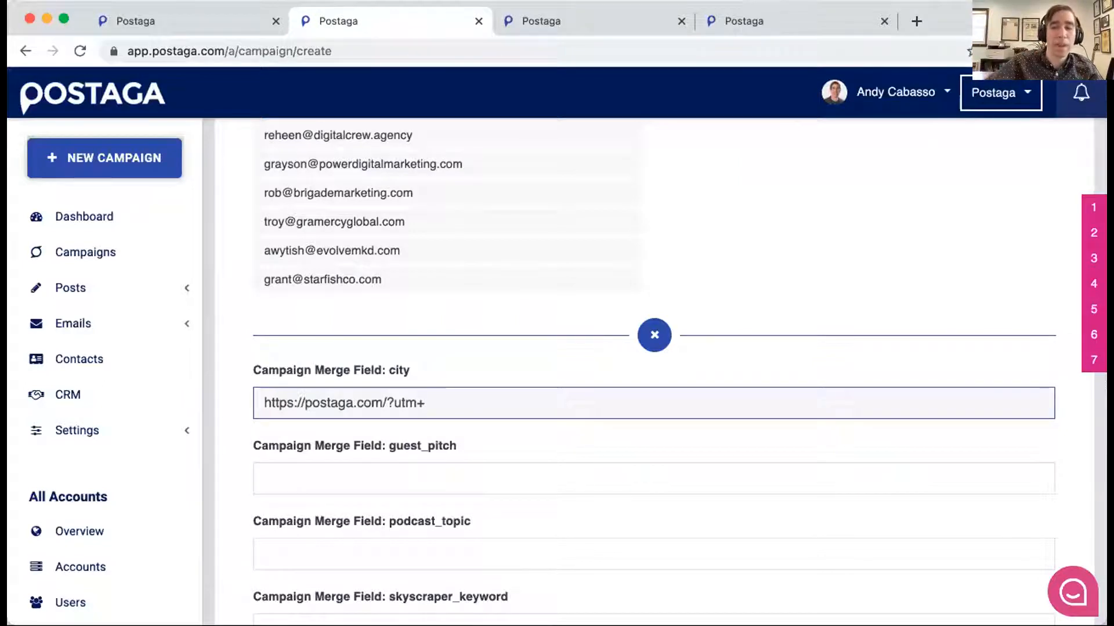
key("BackSpace")
type("_")
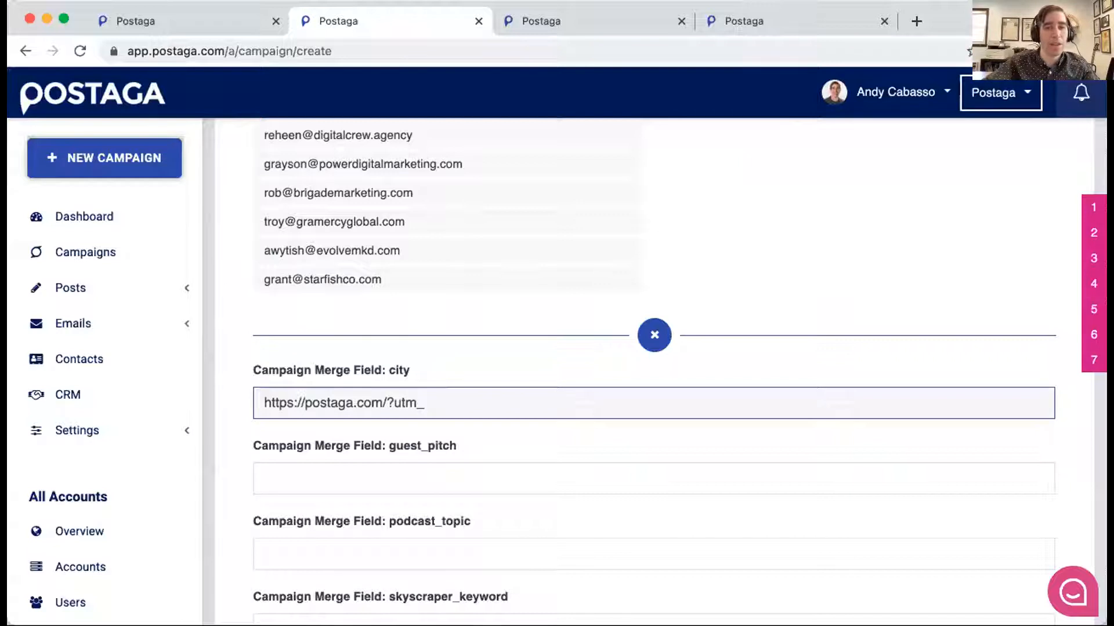
type("sorce")
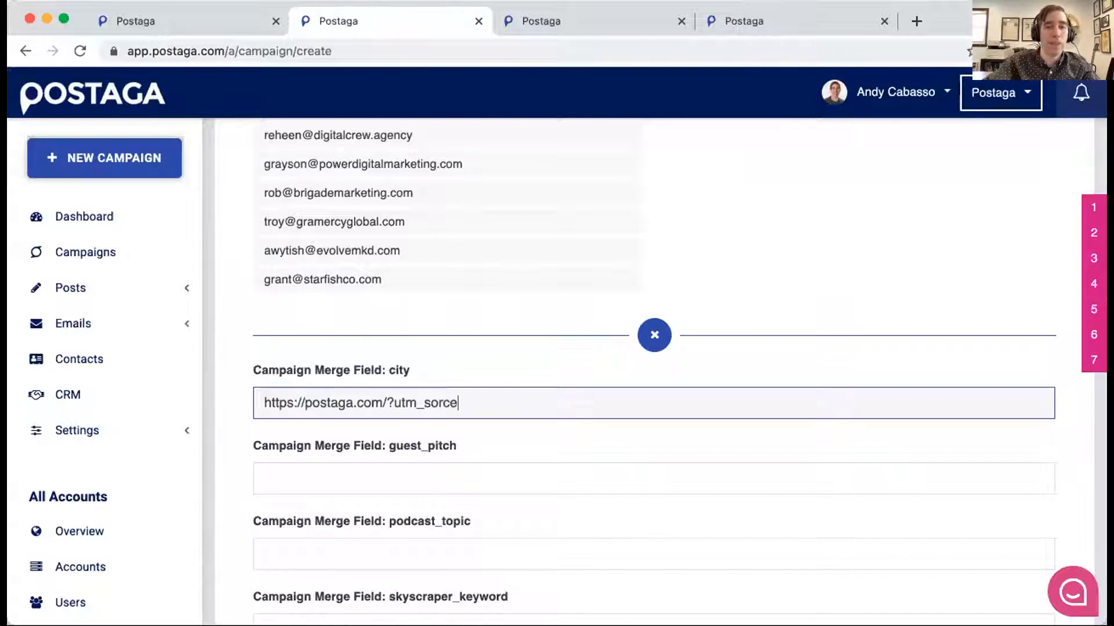
key("alt+BackSpace")
type("U")
key("BackSpace")
type("utm+")
key("BackSpace")
type("_campaign=newyorkcity")
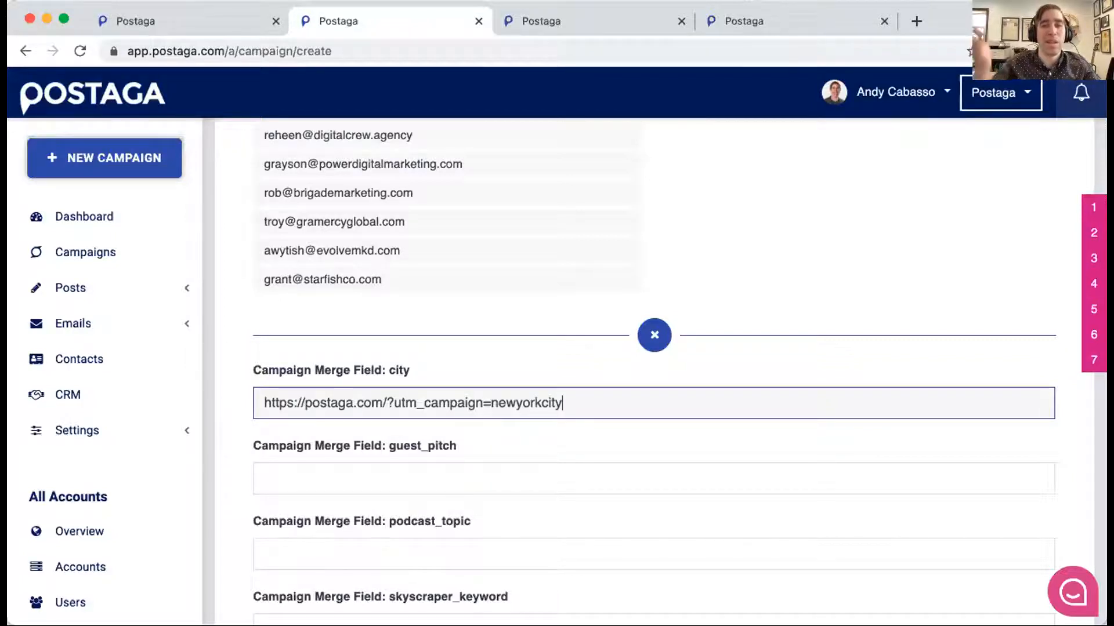
- Check the Postaga link in the previewed message and collapse the campaign merge fields
scroll(591, 355, "up", 15)
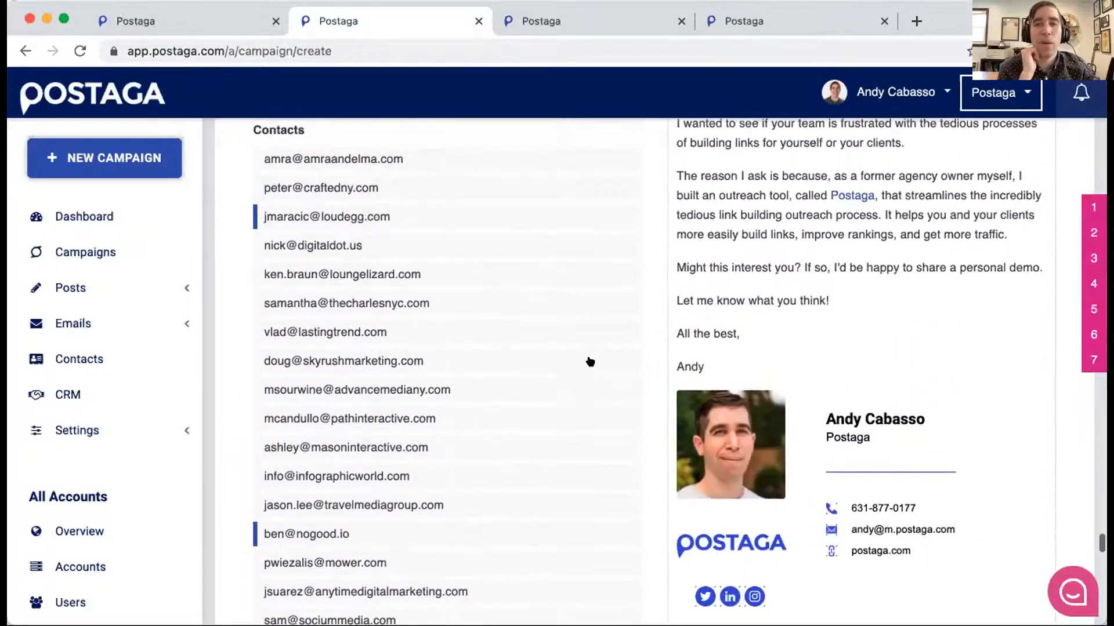
scroll(590, 362, "up", 1)
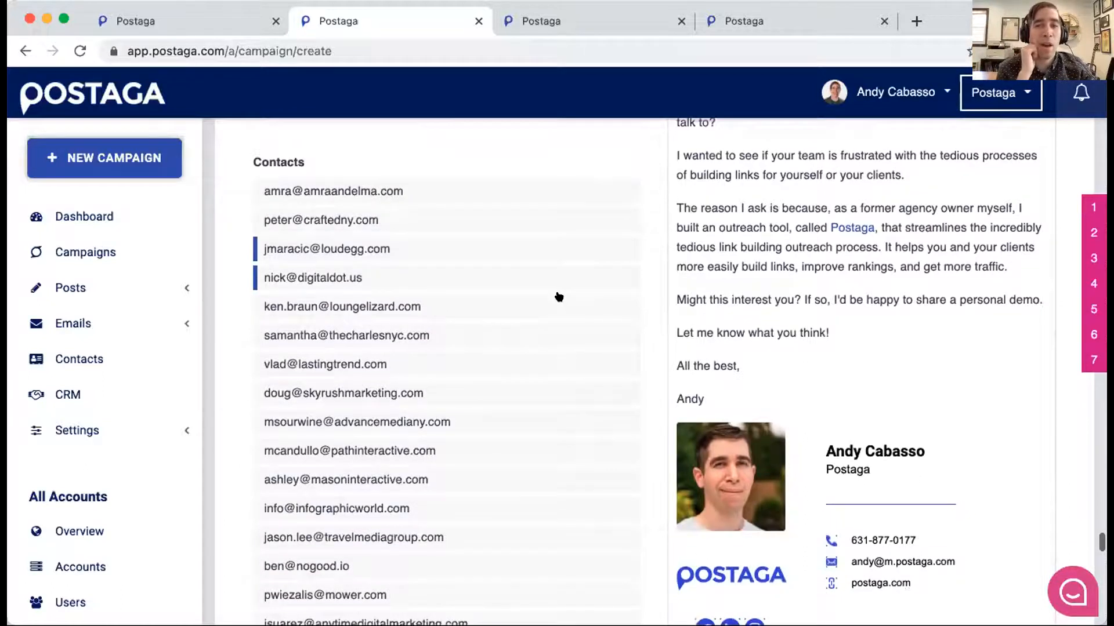
scroll(558, 297, "down", 1)
scroll(512, 237, "down", 3)
scroll(511, 238, "down", 15)
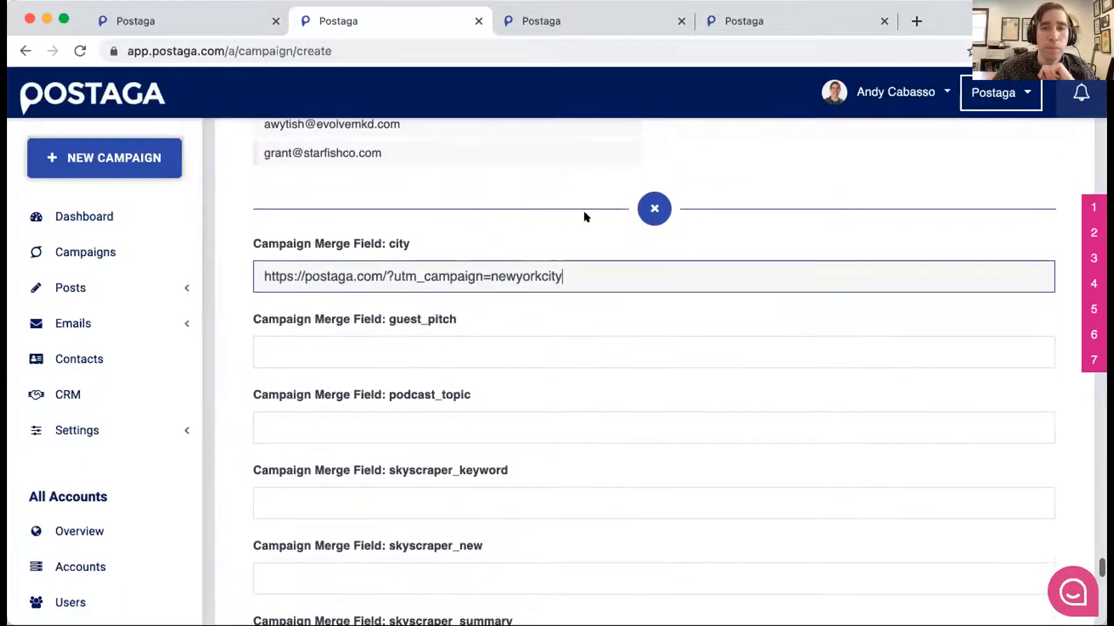
left_click(653, 209)
- Review the campaign's sending rules, start date and testing mode, and read the final schedule summary
scroll(645, 207, "down", 3)
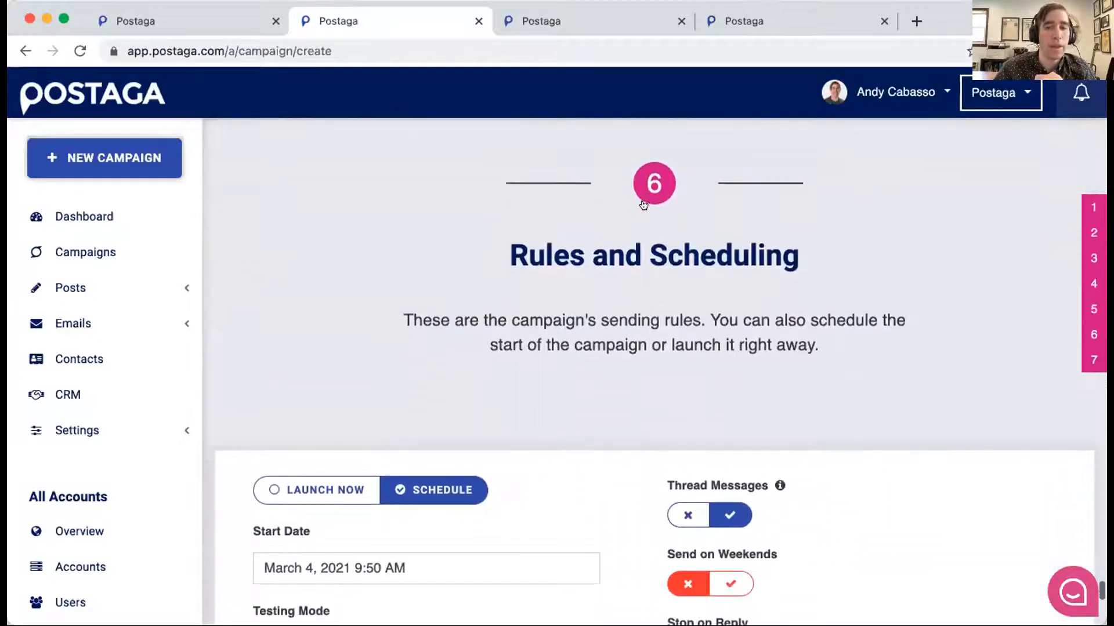
scroll(641, 205, "down", 1)
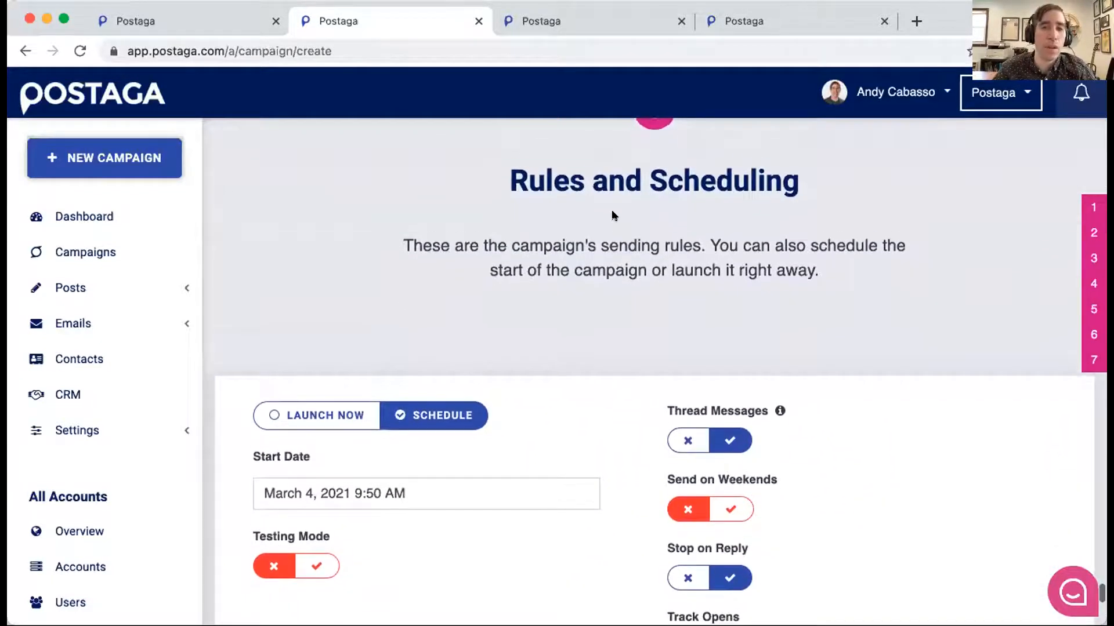
scroll(614, 215, "down", 2)
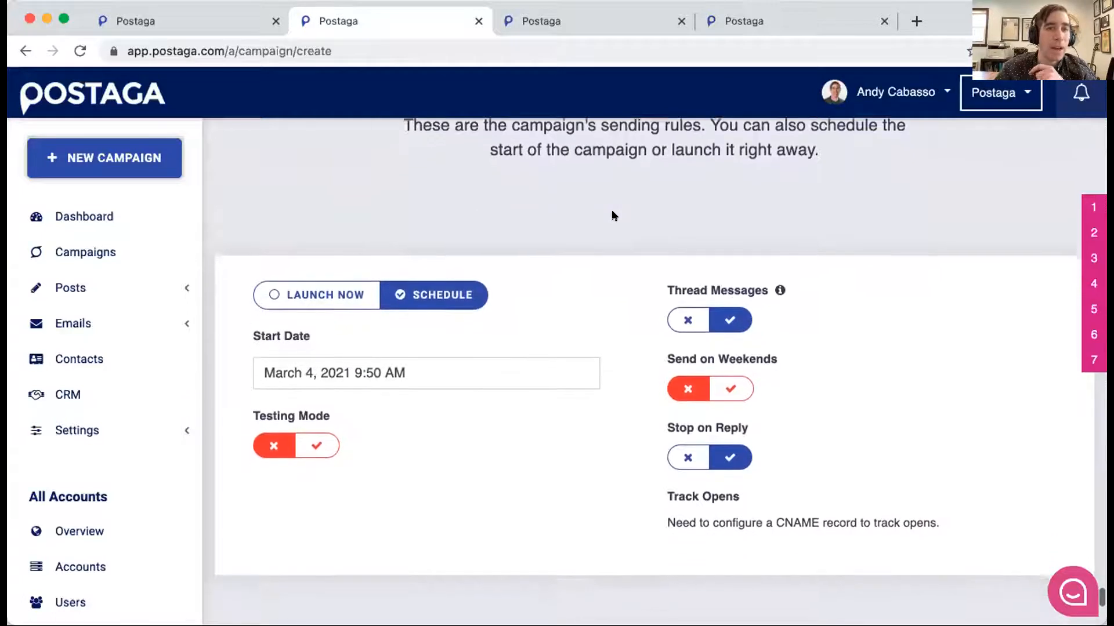
scroll(615, 216, "down", 1)
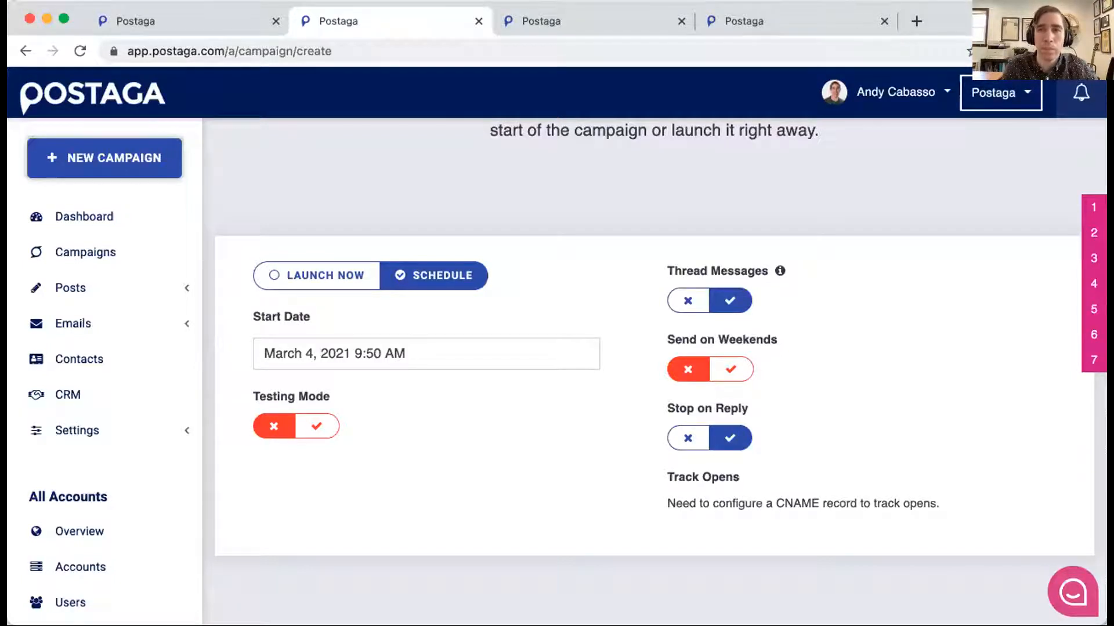
scroll(703, 268, "down", 5)
scroll(702, 270, "down", 3)
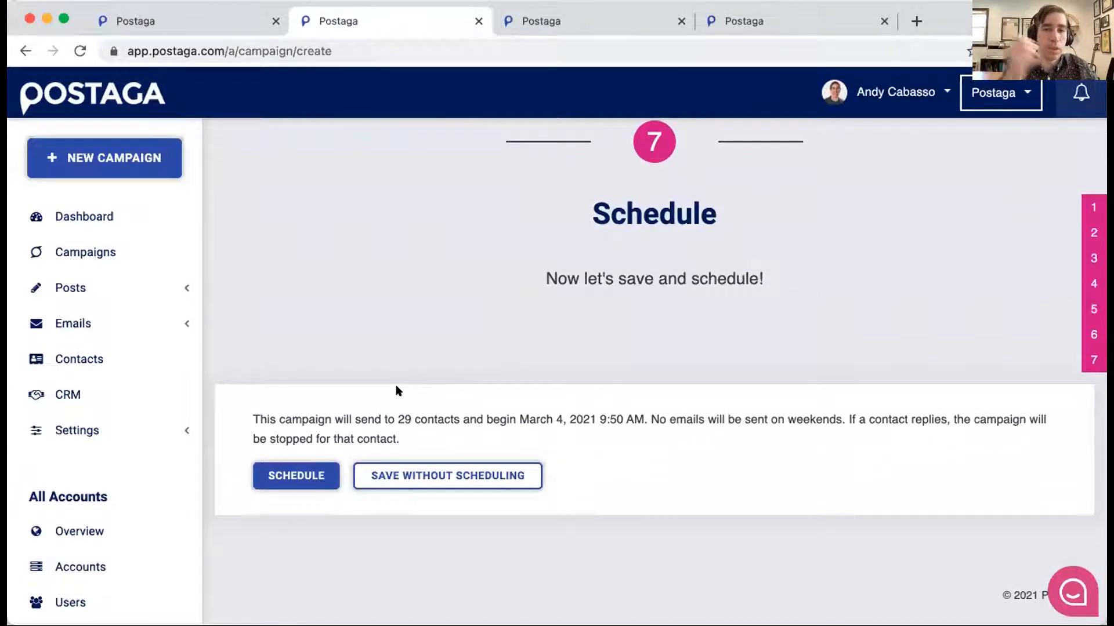
scroll(444, 392, "up", 1)
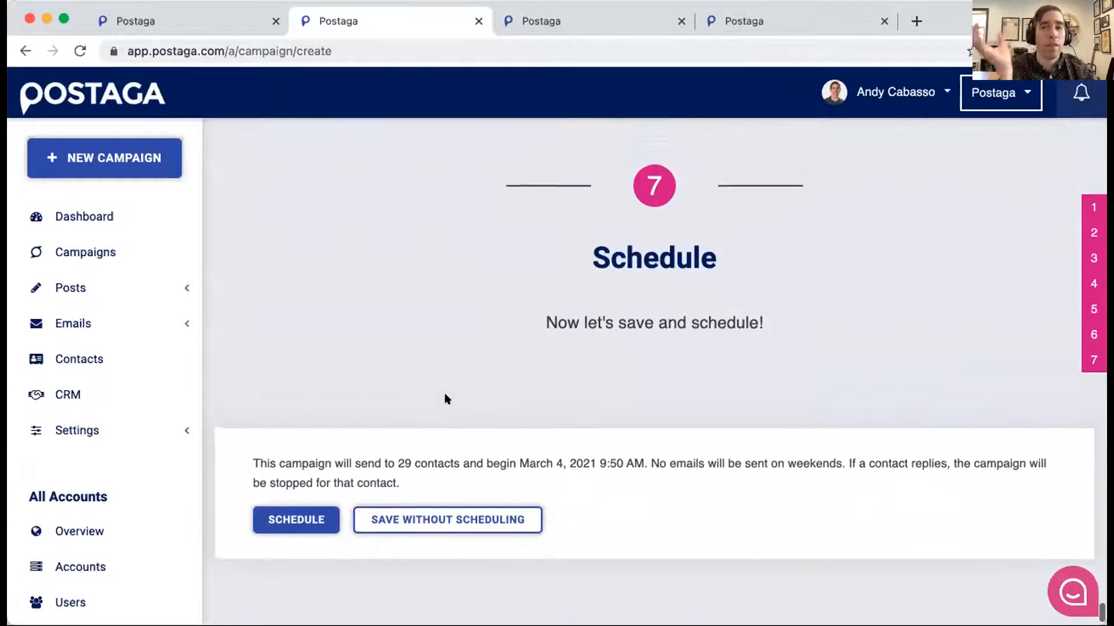
scroll(446, 398, "up", 1)
scroll(447, 399, "down", 1)
scroll(446, 399, "up", 2)
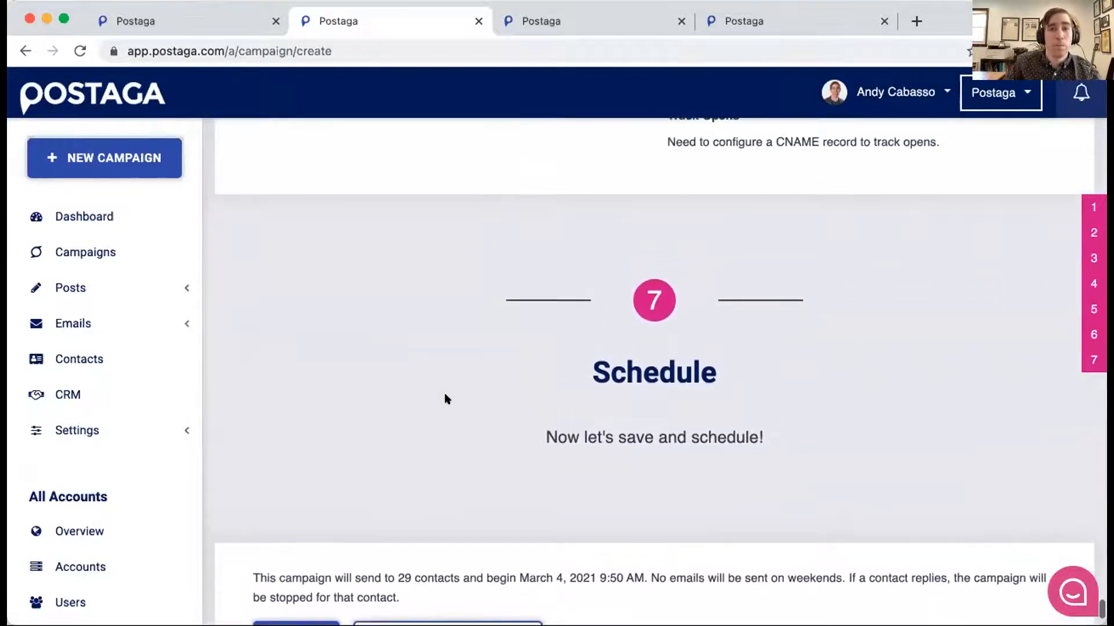
- Close the email template page and switch to the open CRM page
scroll(447, 399, "down", 1)
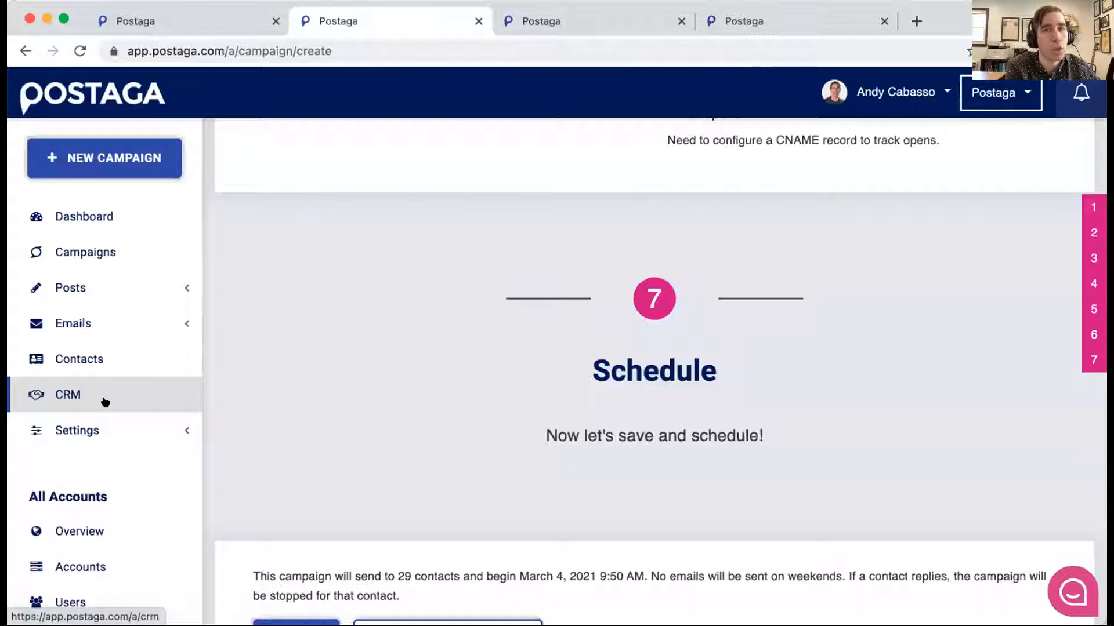
key("ctrl+Tab")
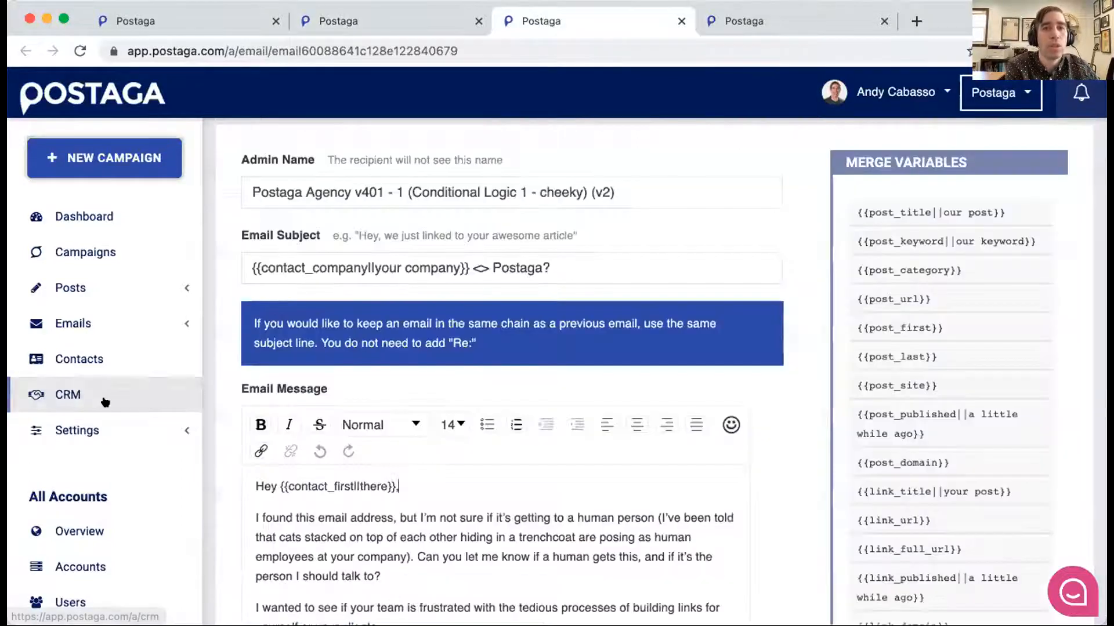
key("super+w")
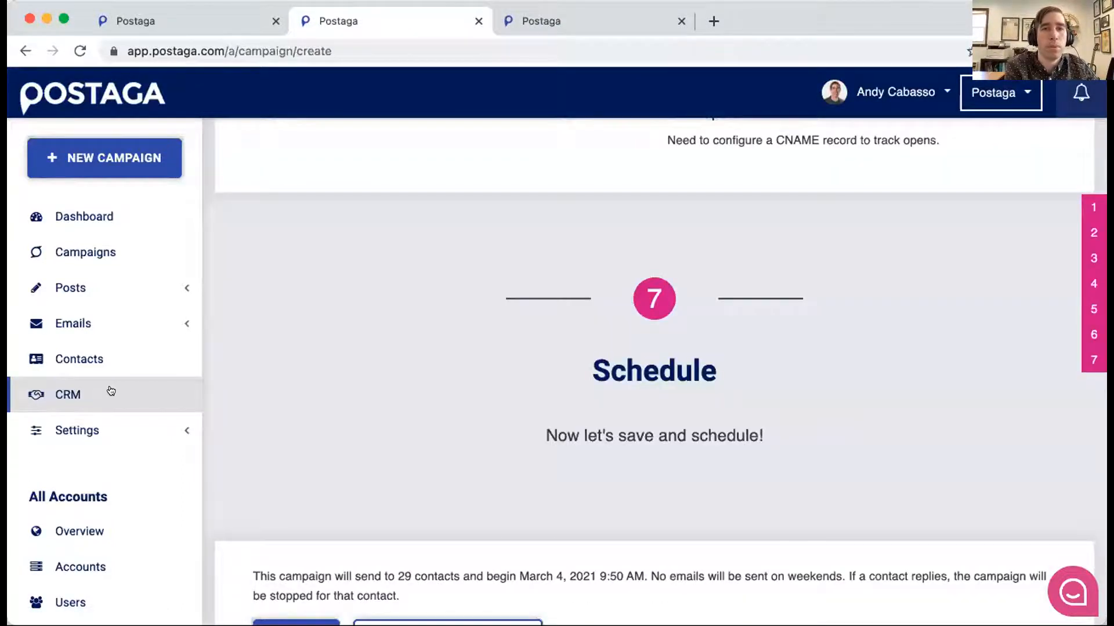
key("ctrl+Tab")
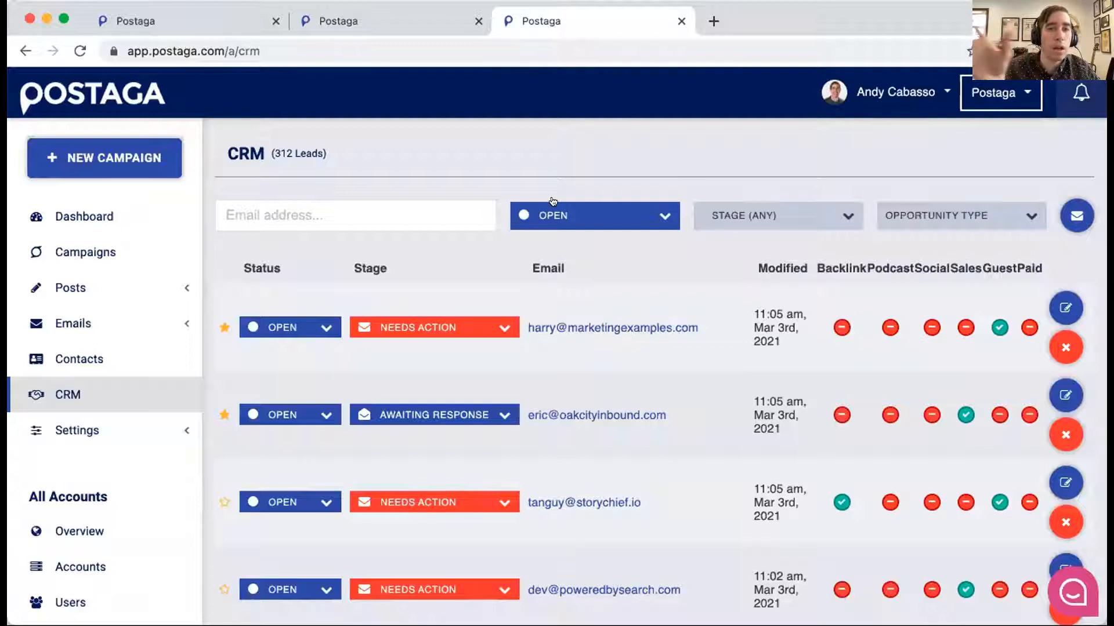
- Look over the CRM's list of open leads and check the opportunity types available for filtering
scroll(557, 203, "down", 2)
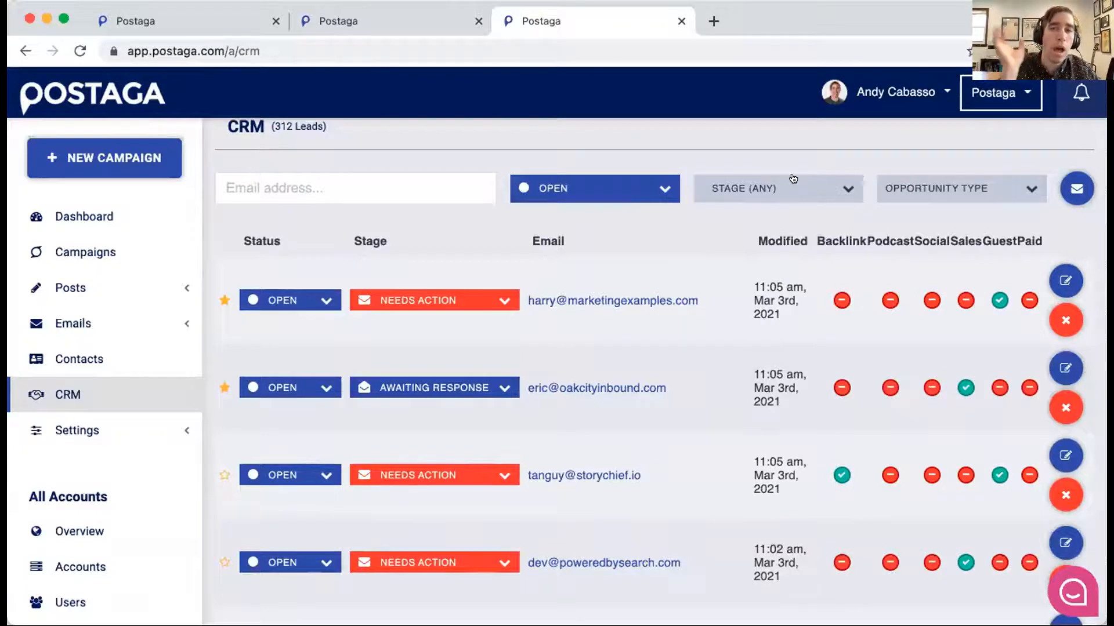
scroll(803, 185, "down", 1)
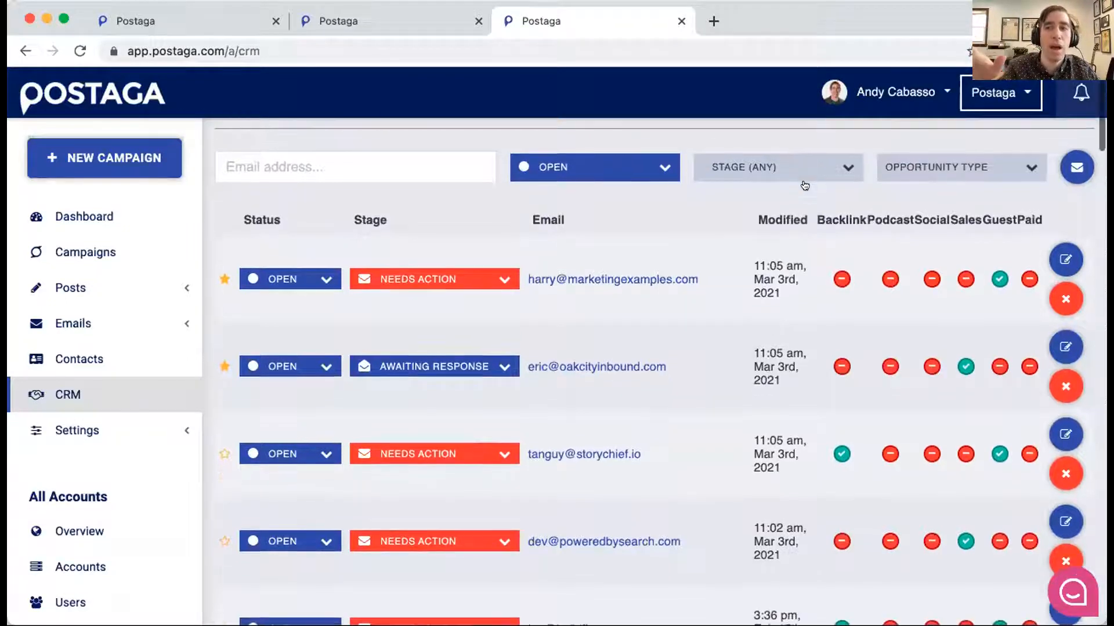
left_click(928, 167)
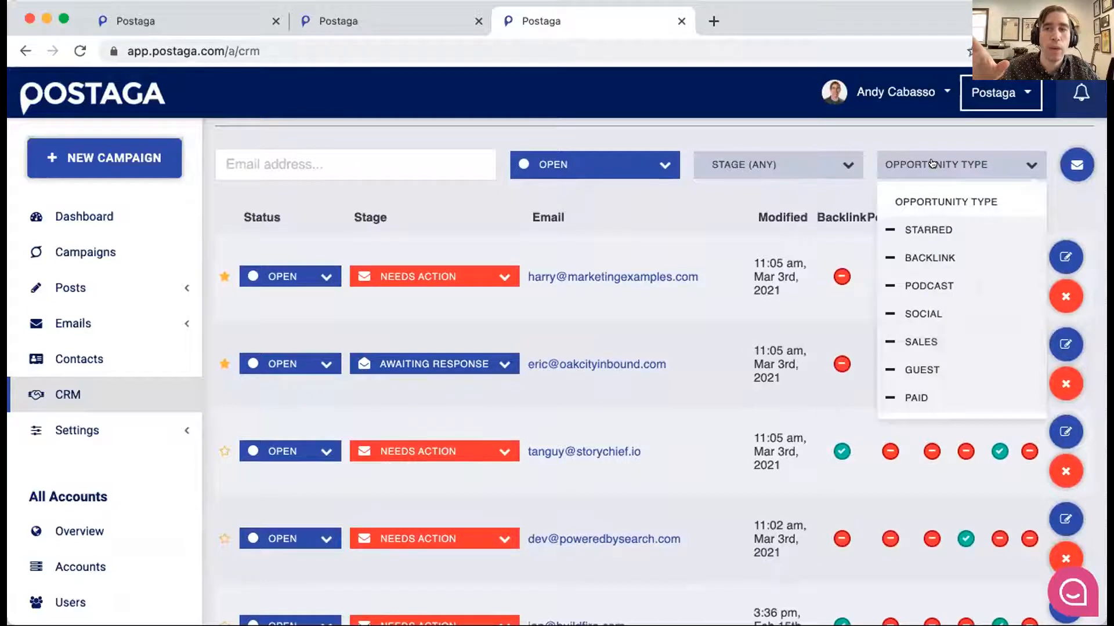
left_click(919, 170)
scroll(639, 249, "down", 1)
scroll(639, 249, "up", 1)
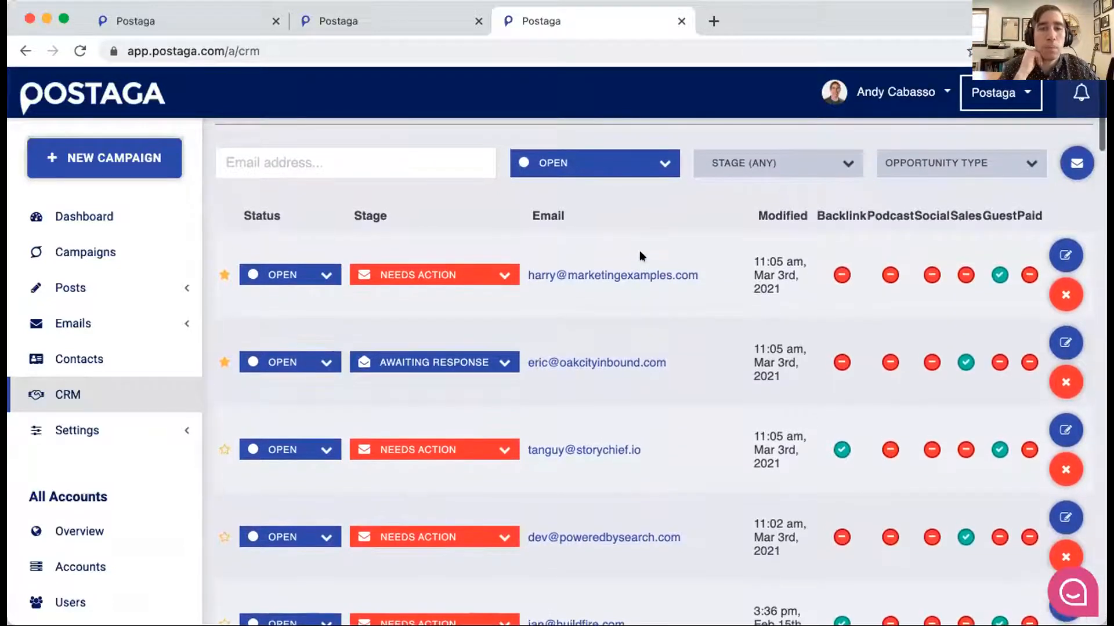
- Open the first lead in the CRM list and review its email conversation and opportunity details
left_click(1067, 254)
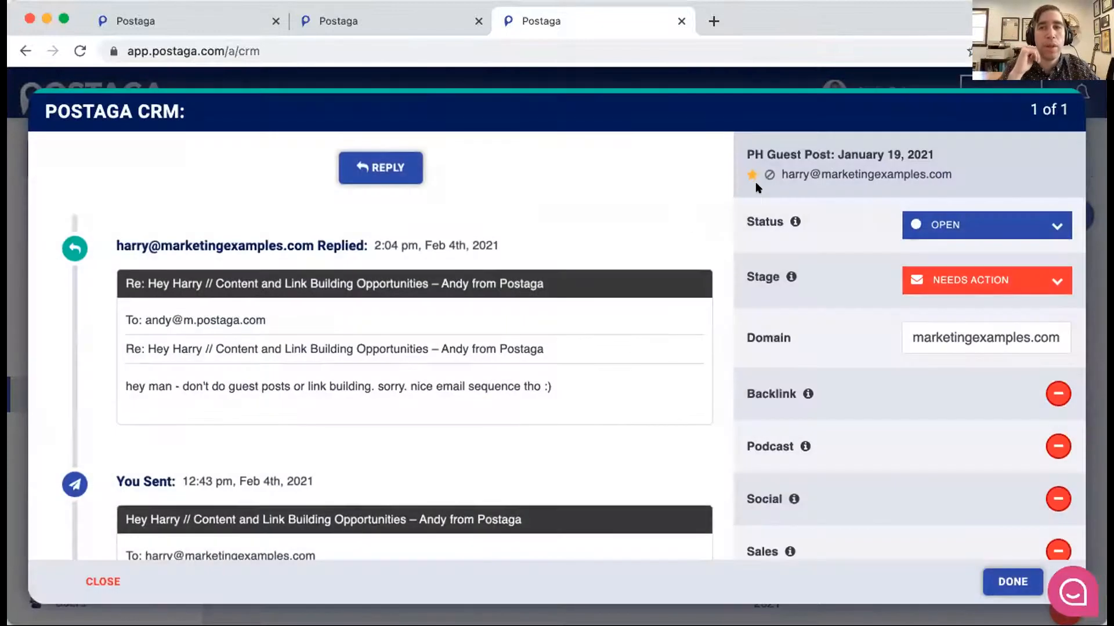
scroll(736, 180, "down", 1)
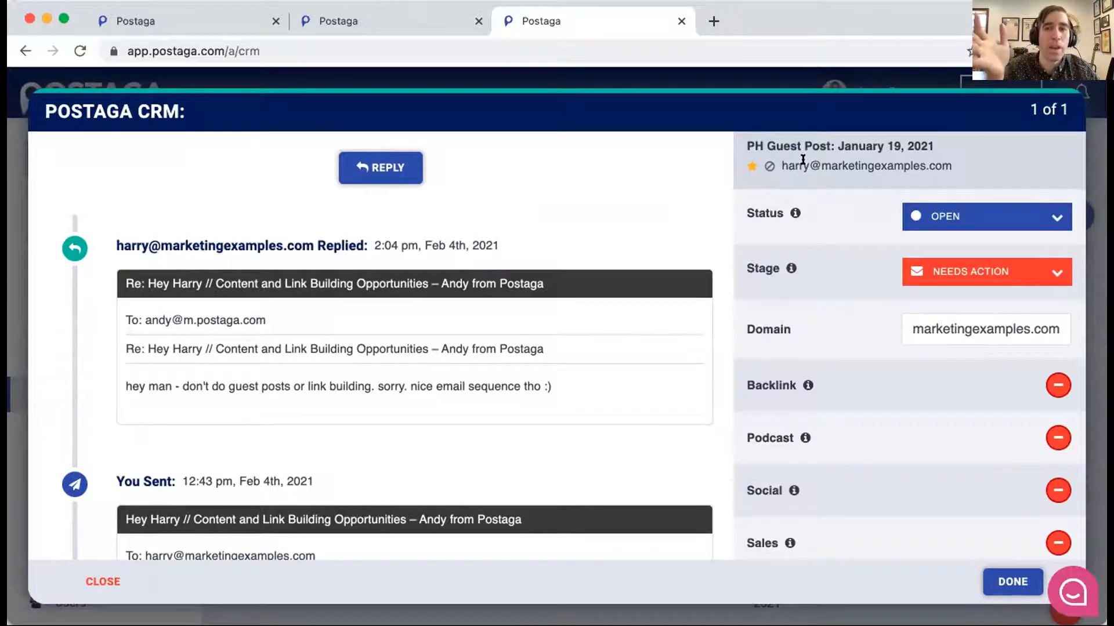
scroll(910, 209, "down", 2)
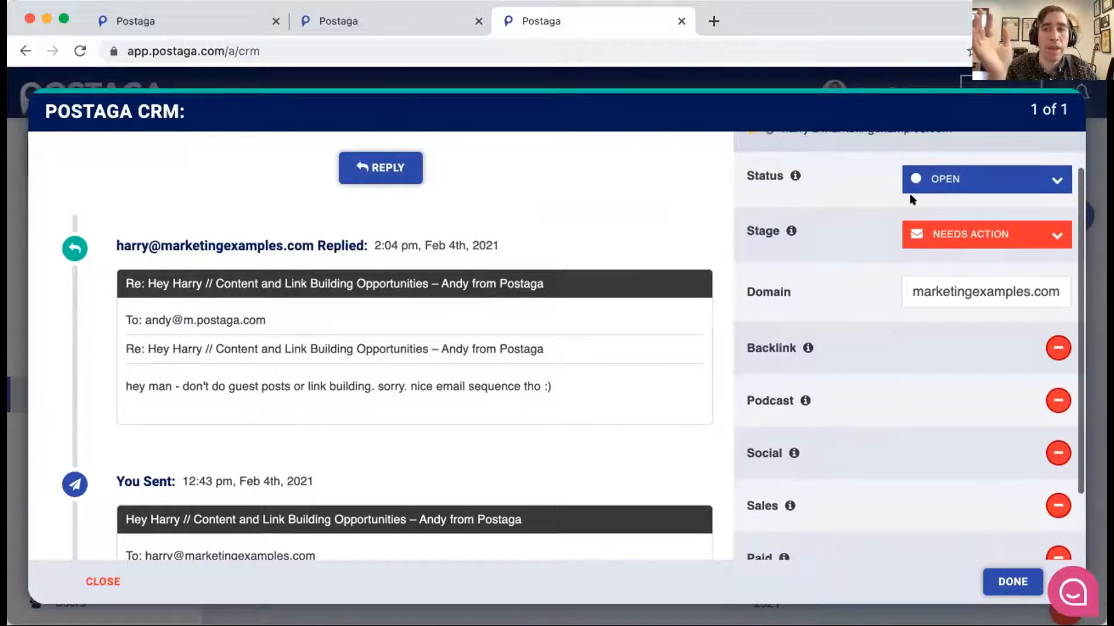
scroll(953, 223, "down", 3)
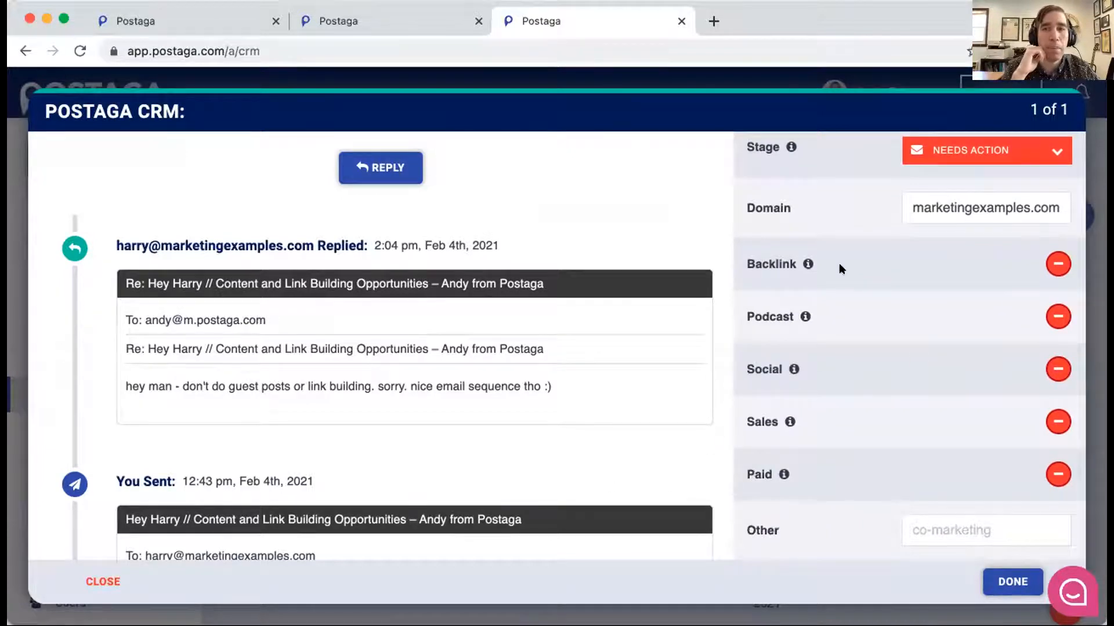
- Check which Stage and Status options are available for the open lead without changing either one
scroll(839, 266, "up", 3)
left_click(954, 238)
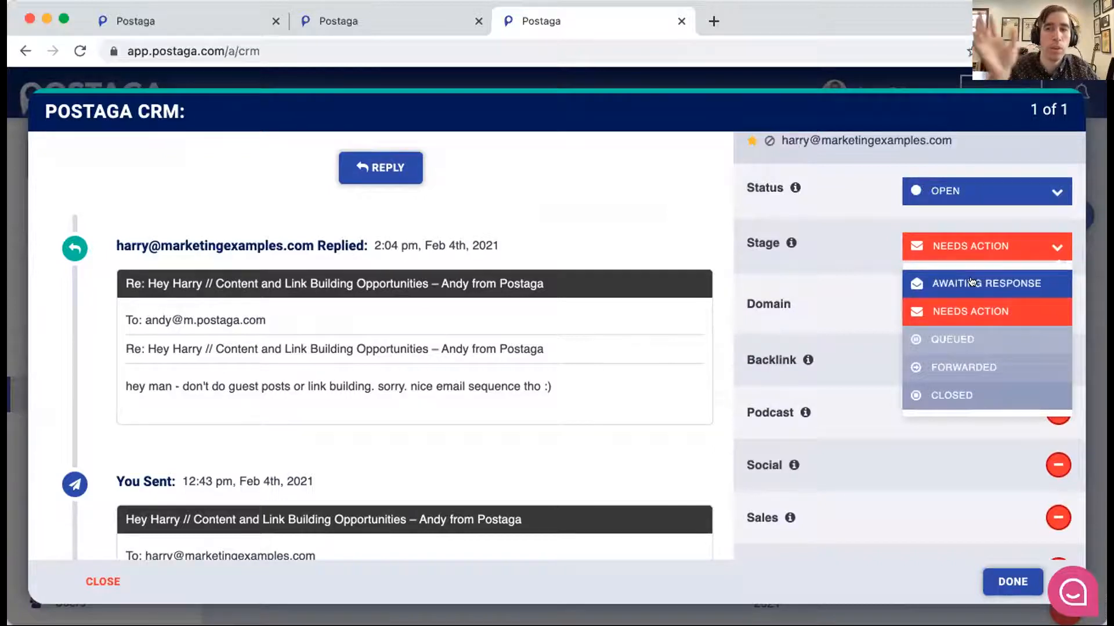
scroll(939, 306, "down", 2)
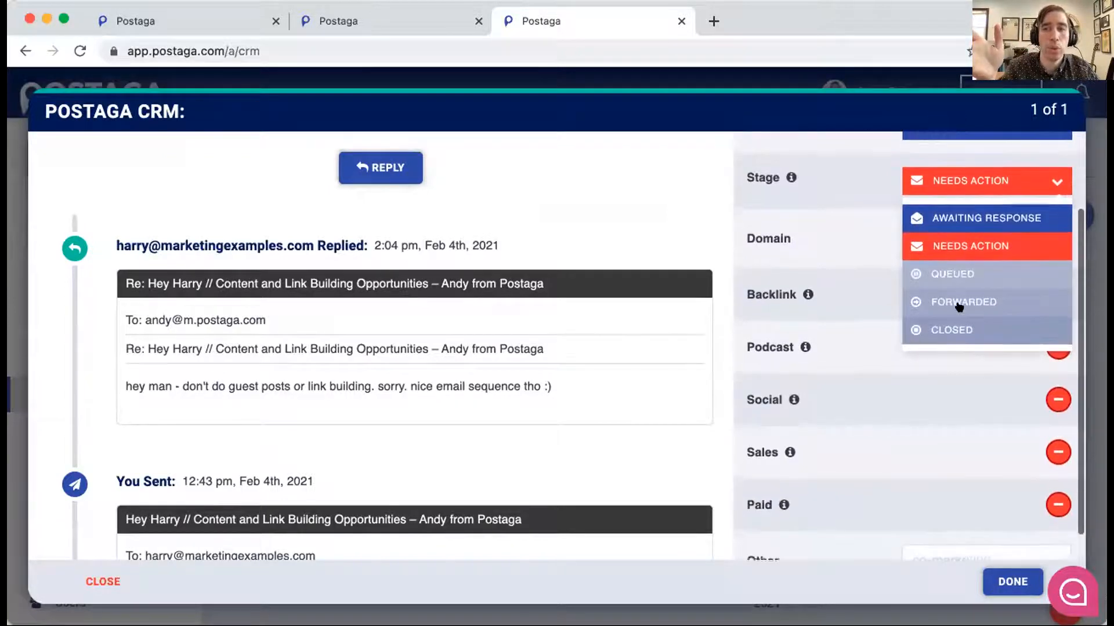
scroll(885, 265, "up", 3)
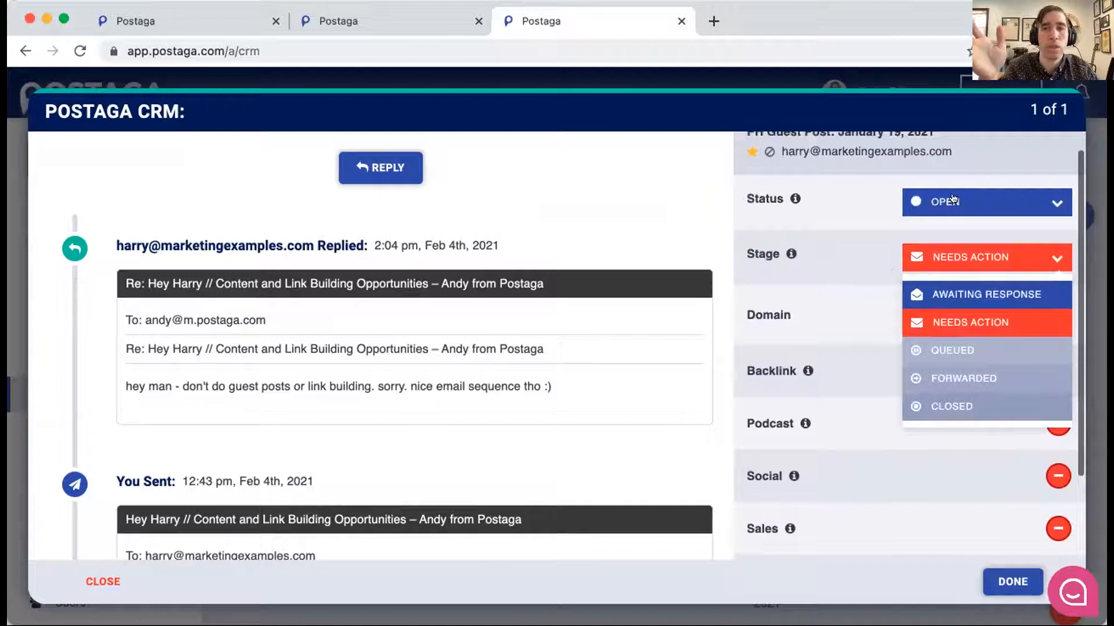
left_click(953, 199)
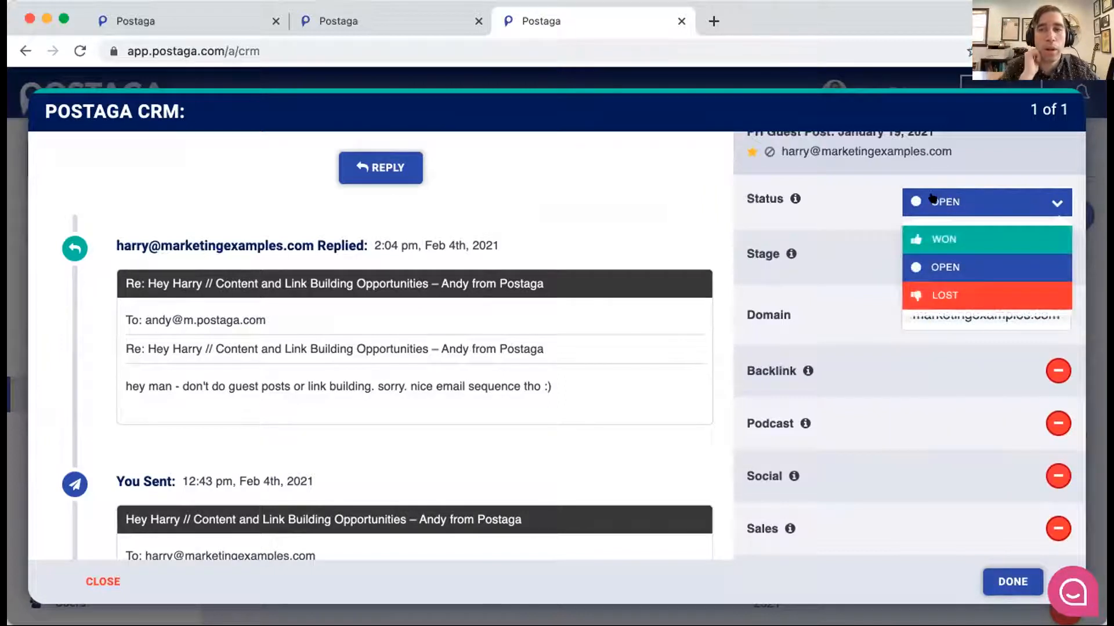
left_click(891, 190)
- Switch on the lead's Backlink opportunity to examine its guest post and URL fields, and close the record without saving
scroll(891, 191, "down", 3)
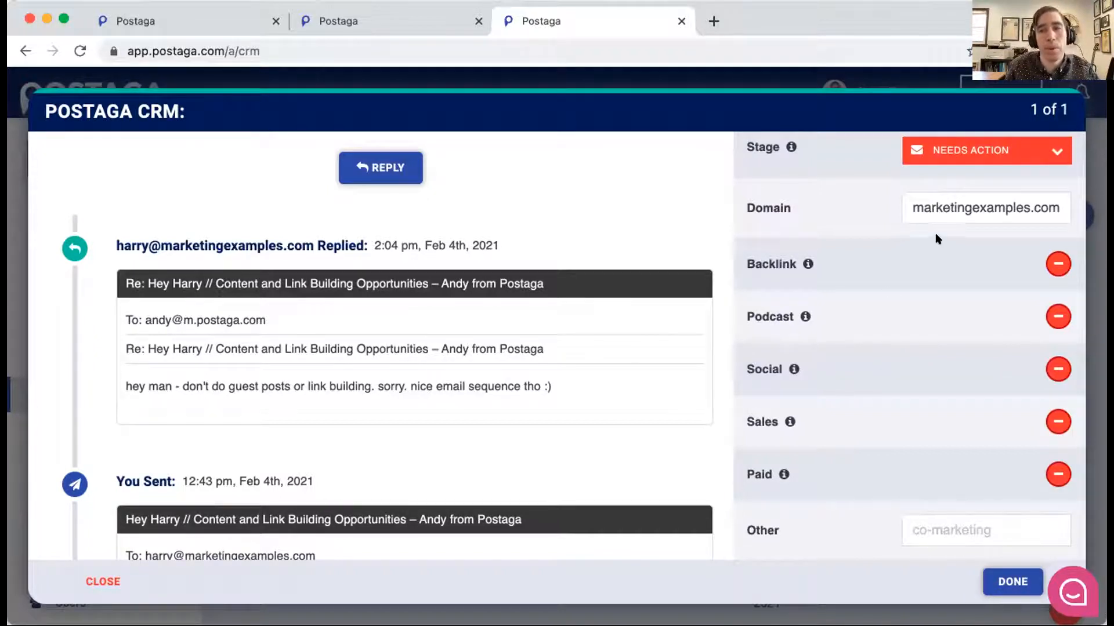
left_click(1052, 257)
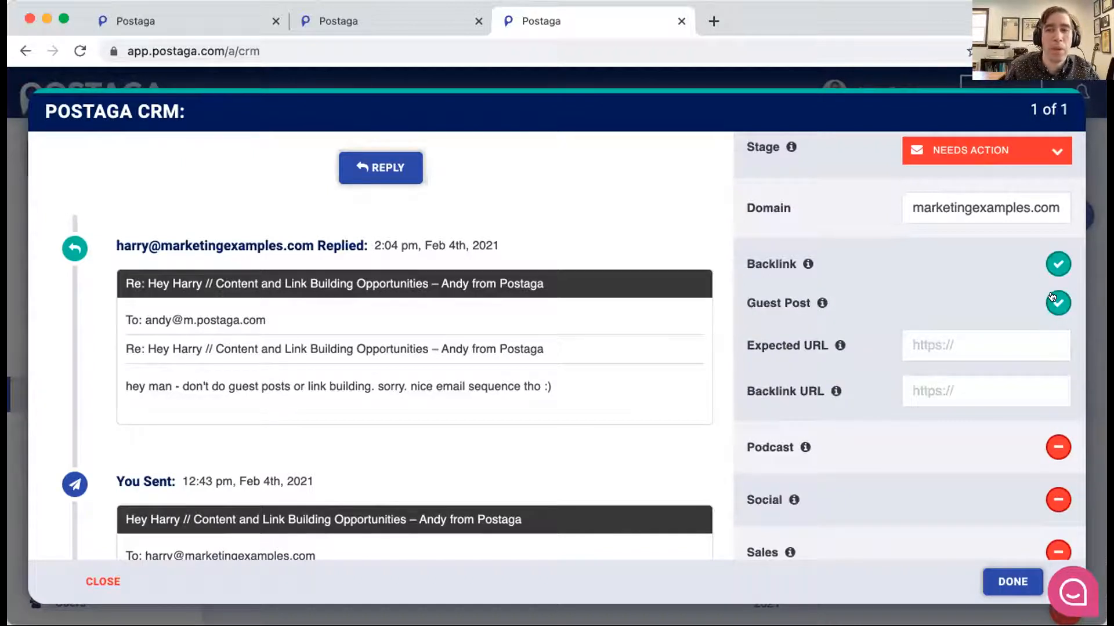
scroll(1053, 297, "down", 3)
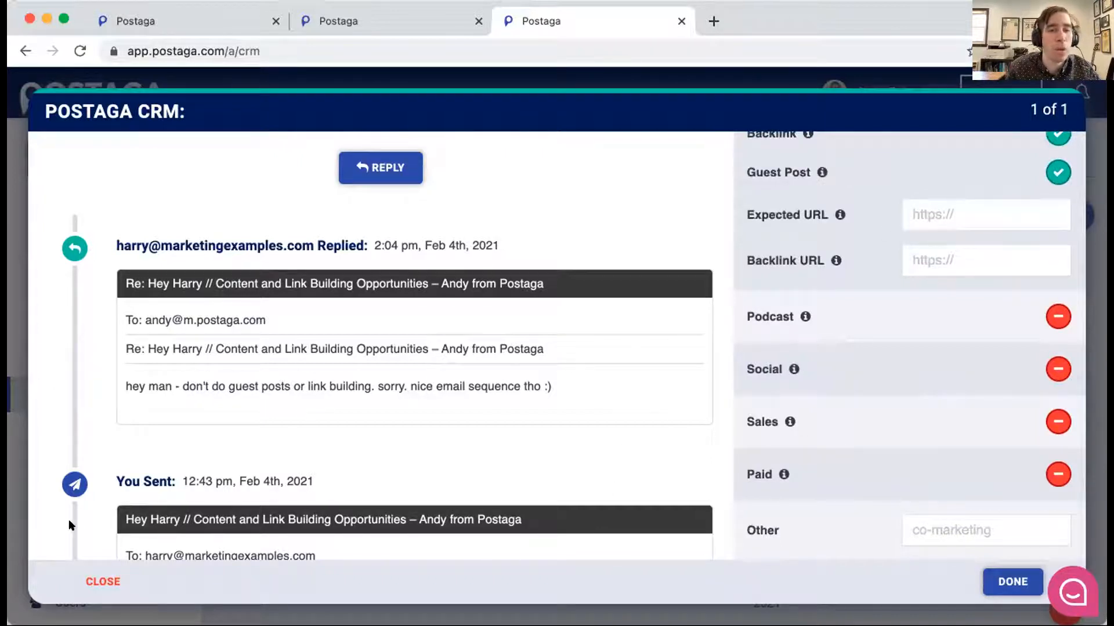
left_click(76, 573)
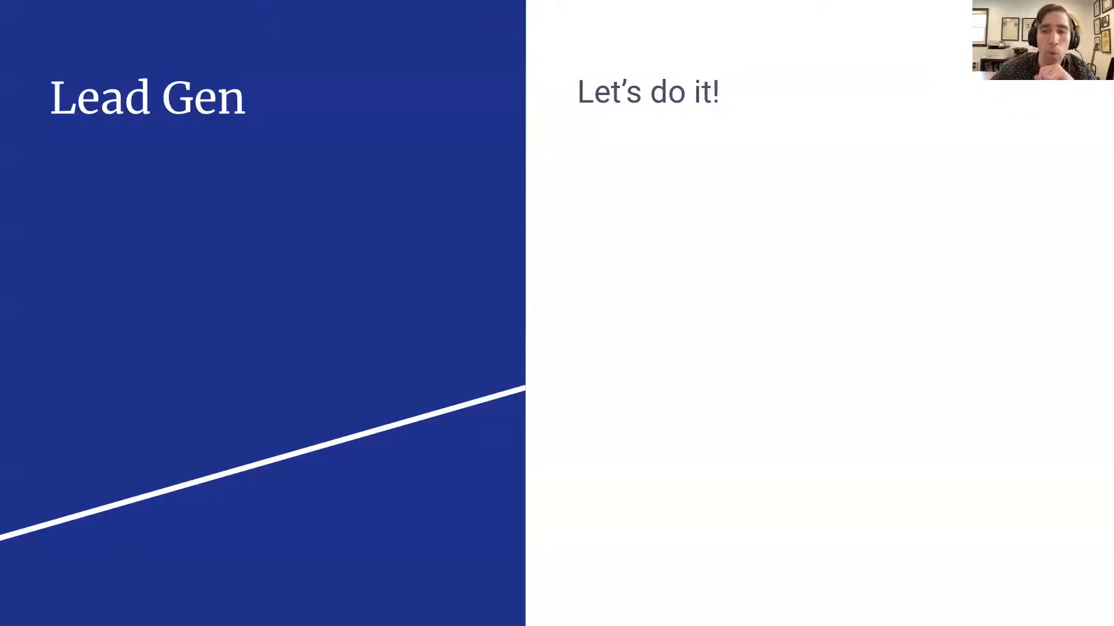
left_click(260, 296)
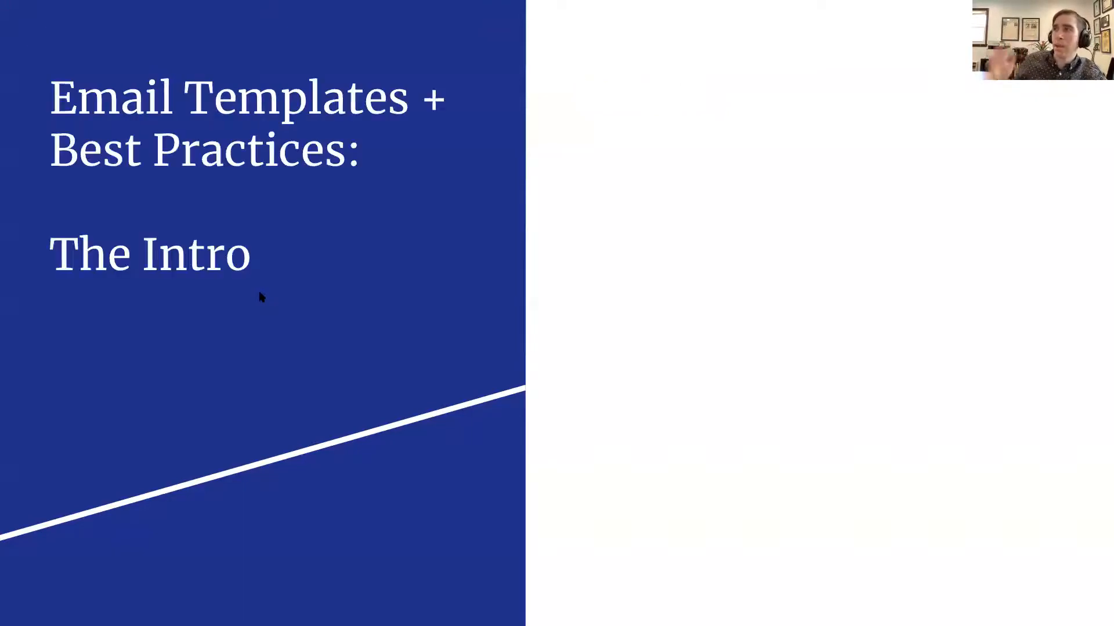